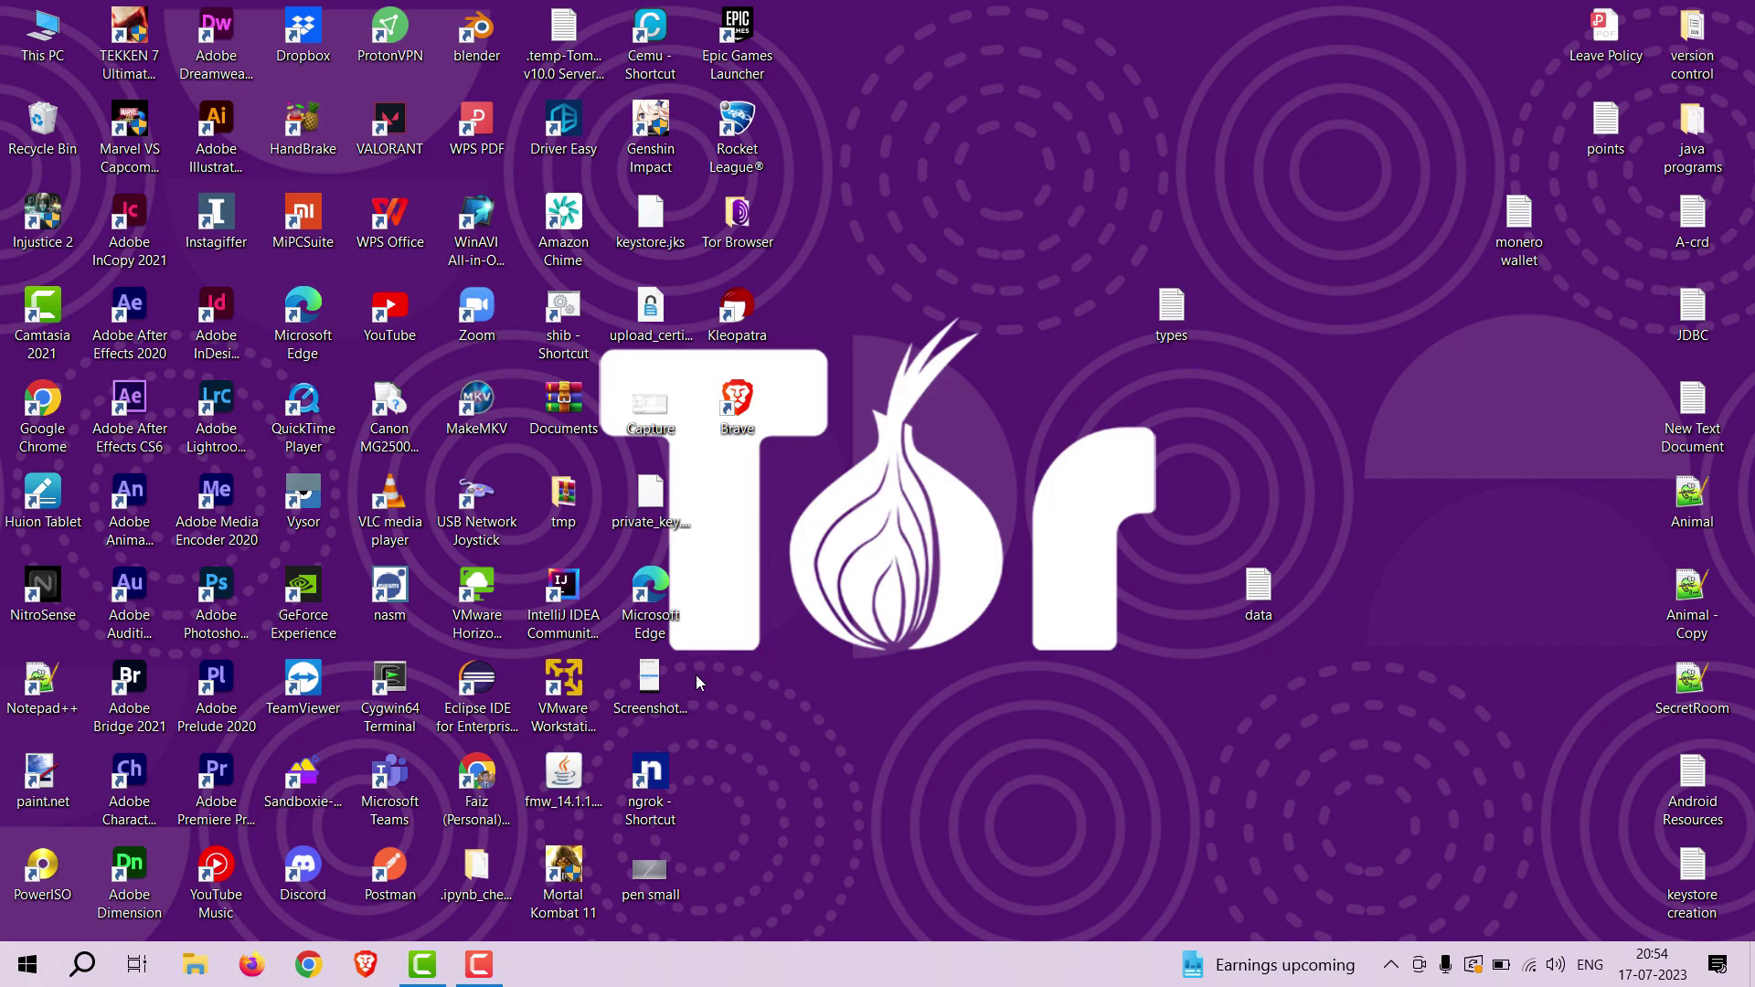
Launch Google Chrome and load electrum.org.
click(309, 964)
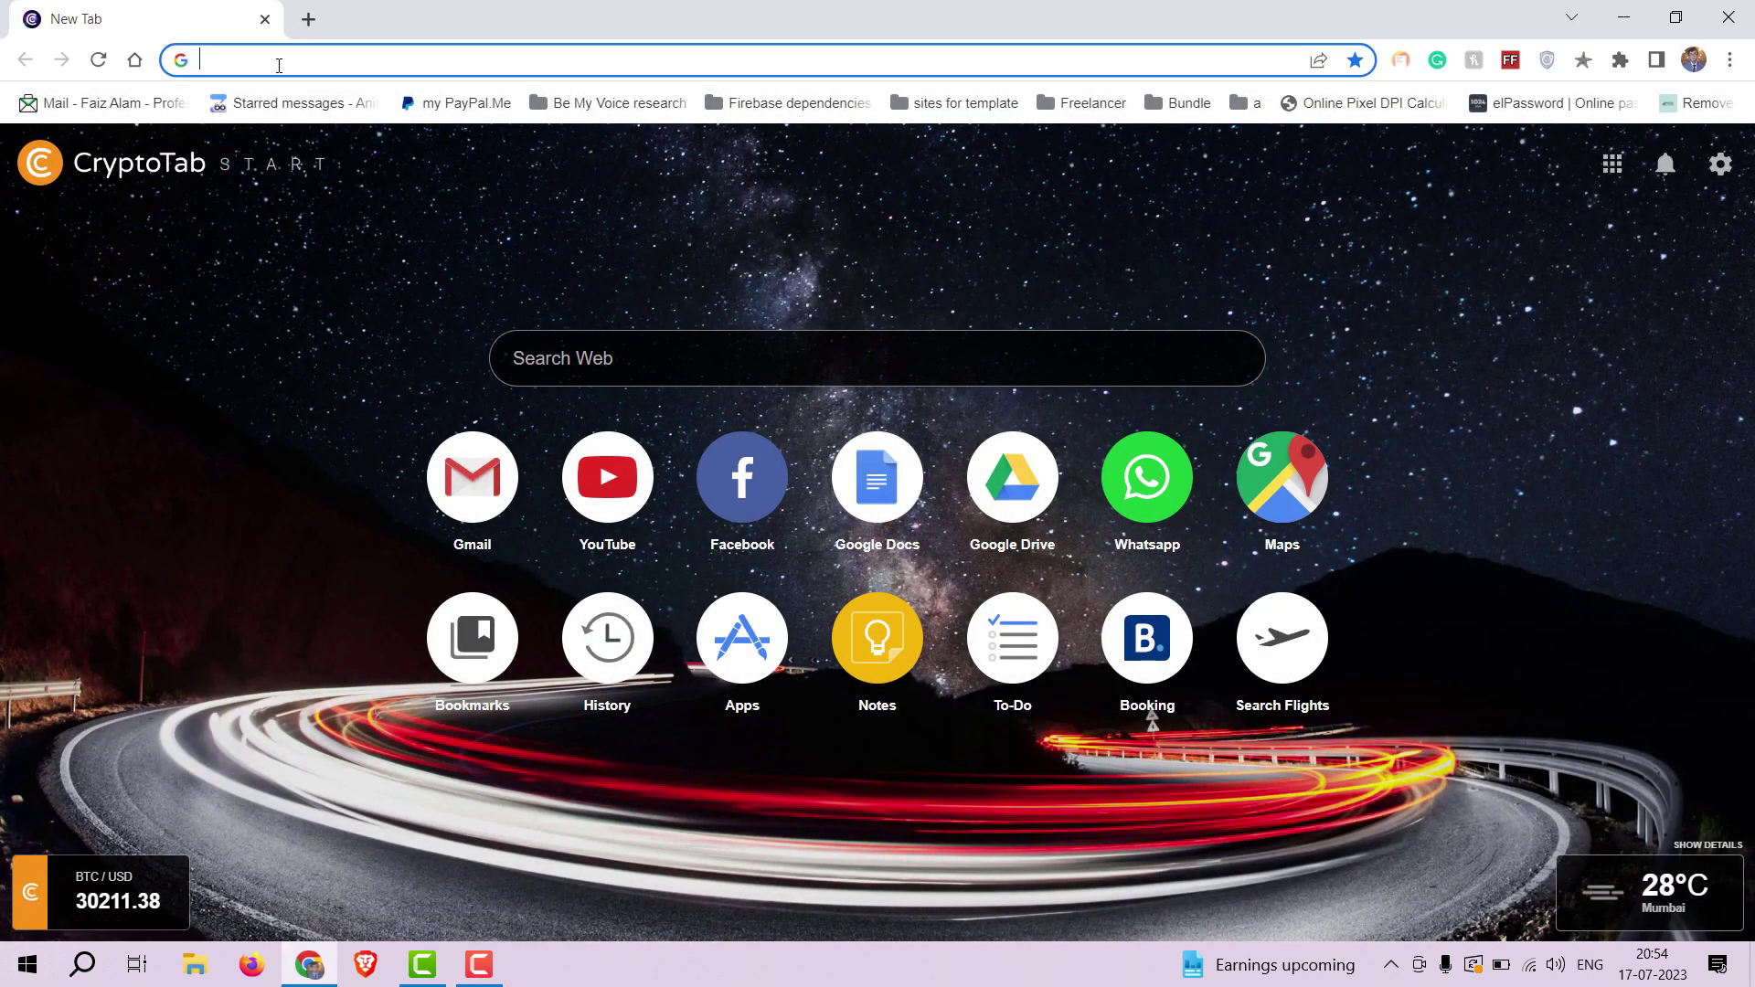
text(elect)
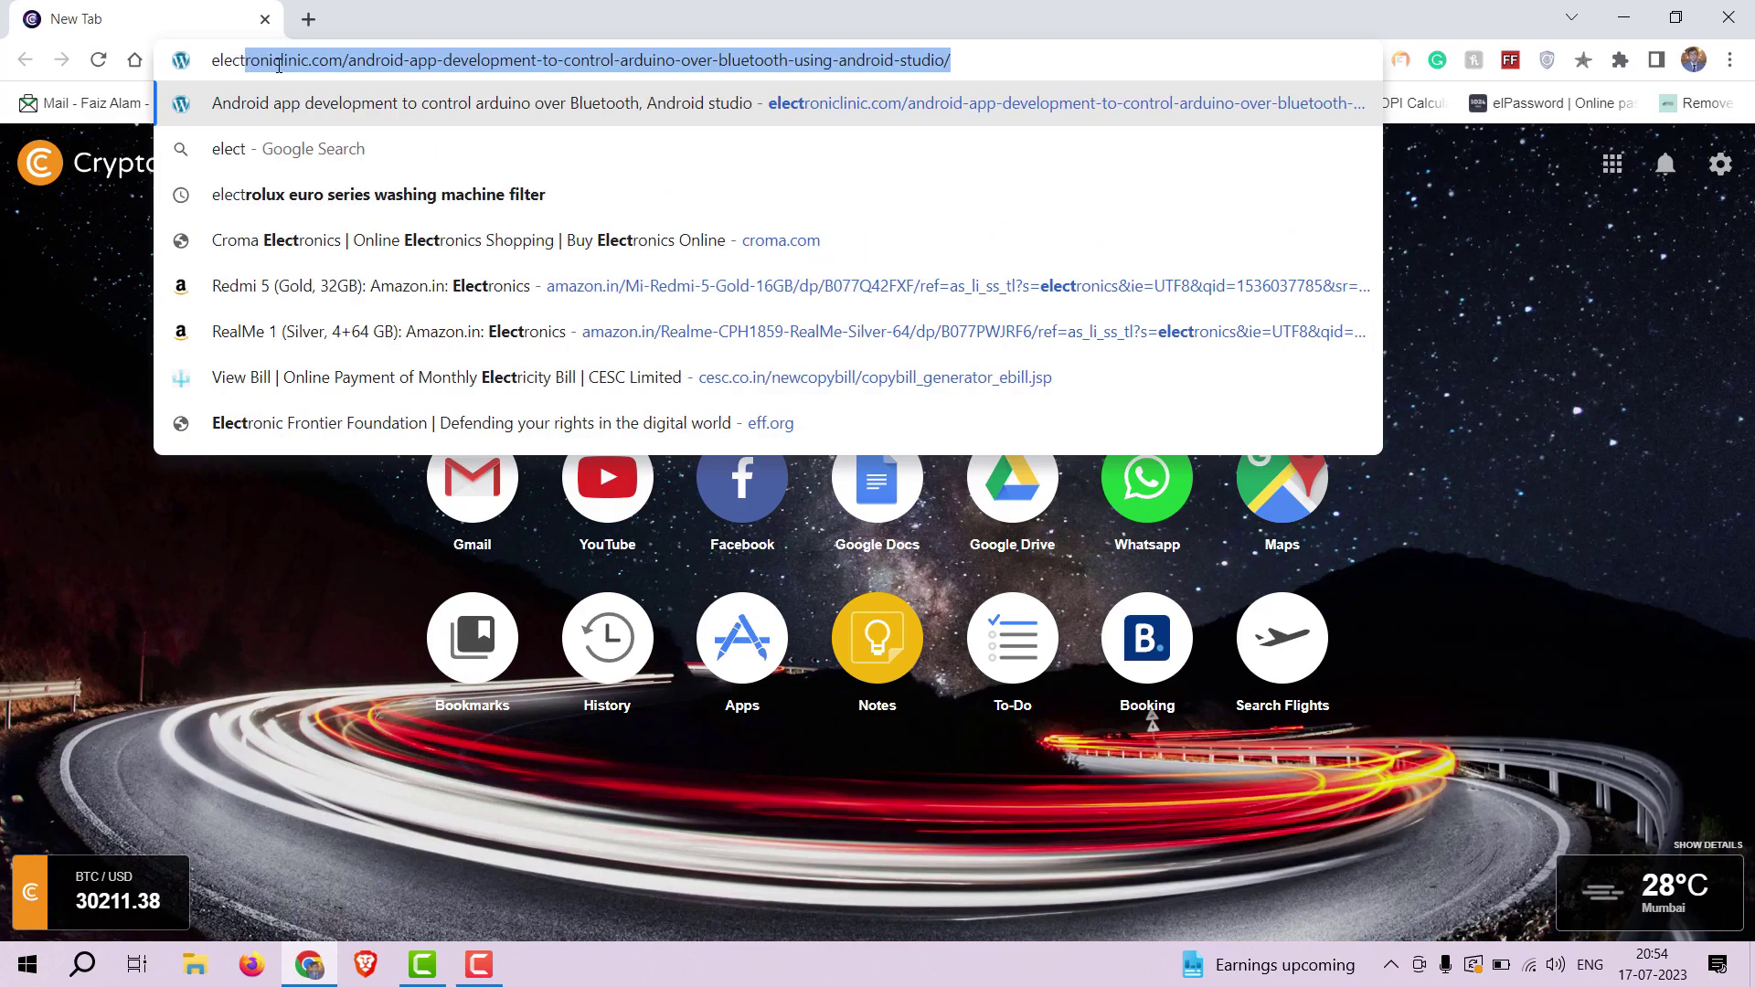
text(rum)
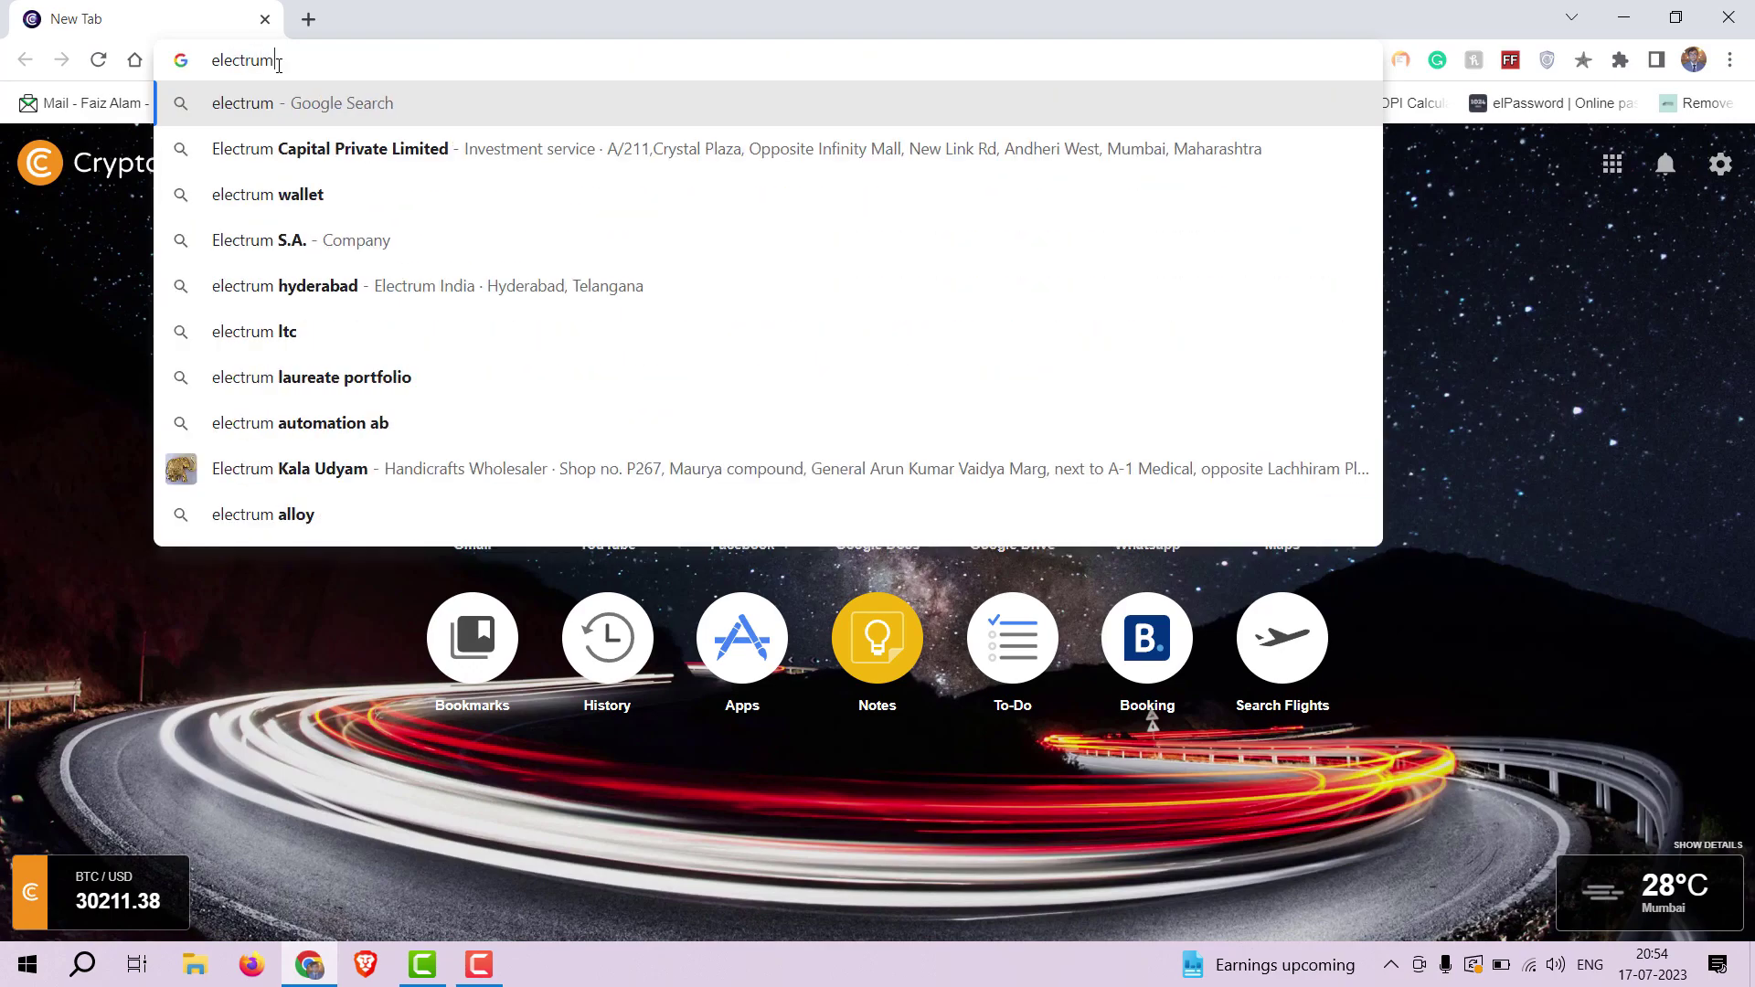
text(.org)
key(Return)
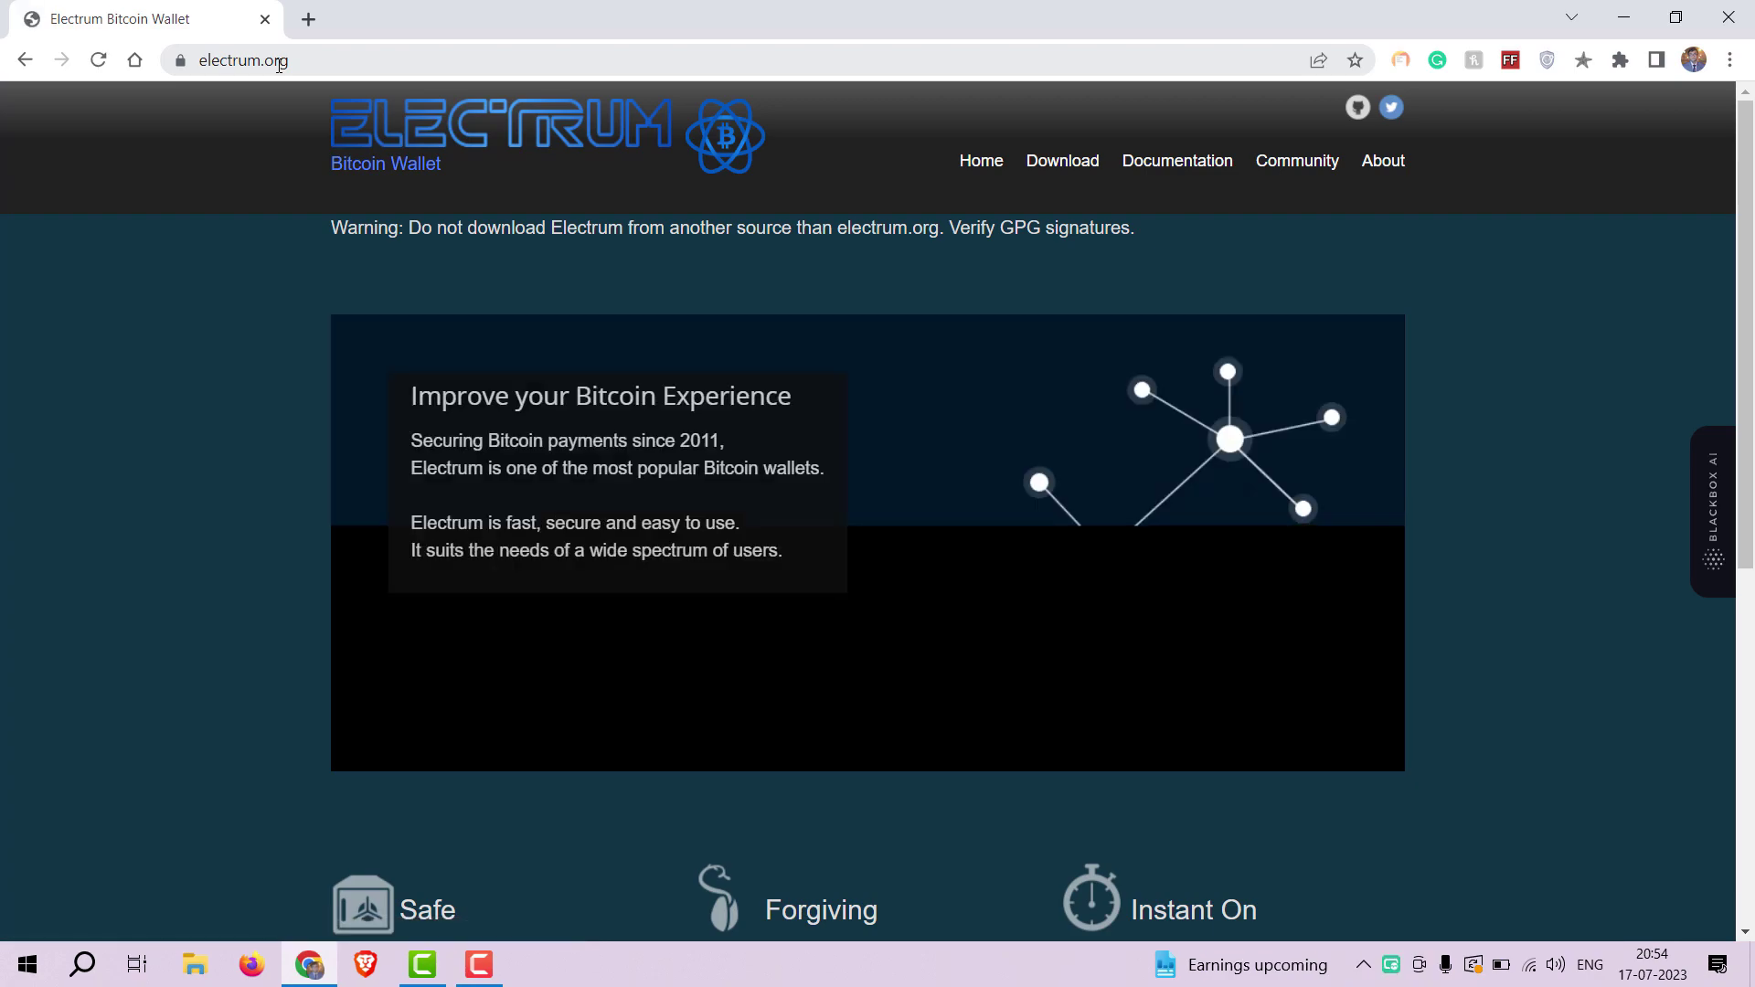
Download the Electrum 4.4.5 Windows installer, electrum-4.4.5-setup.exe, from the site's download section.
click(1090, 166)
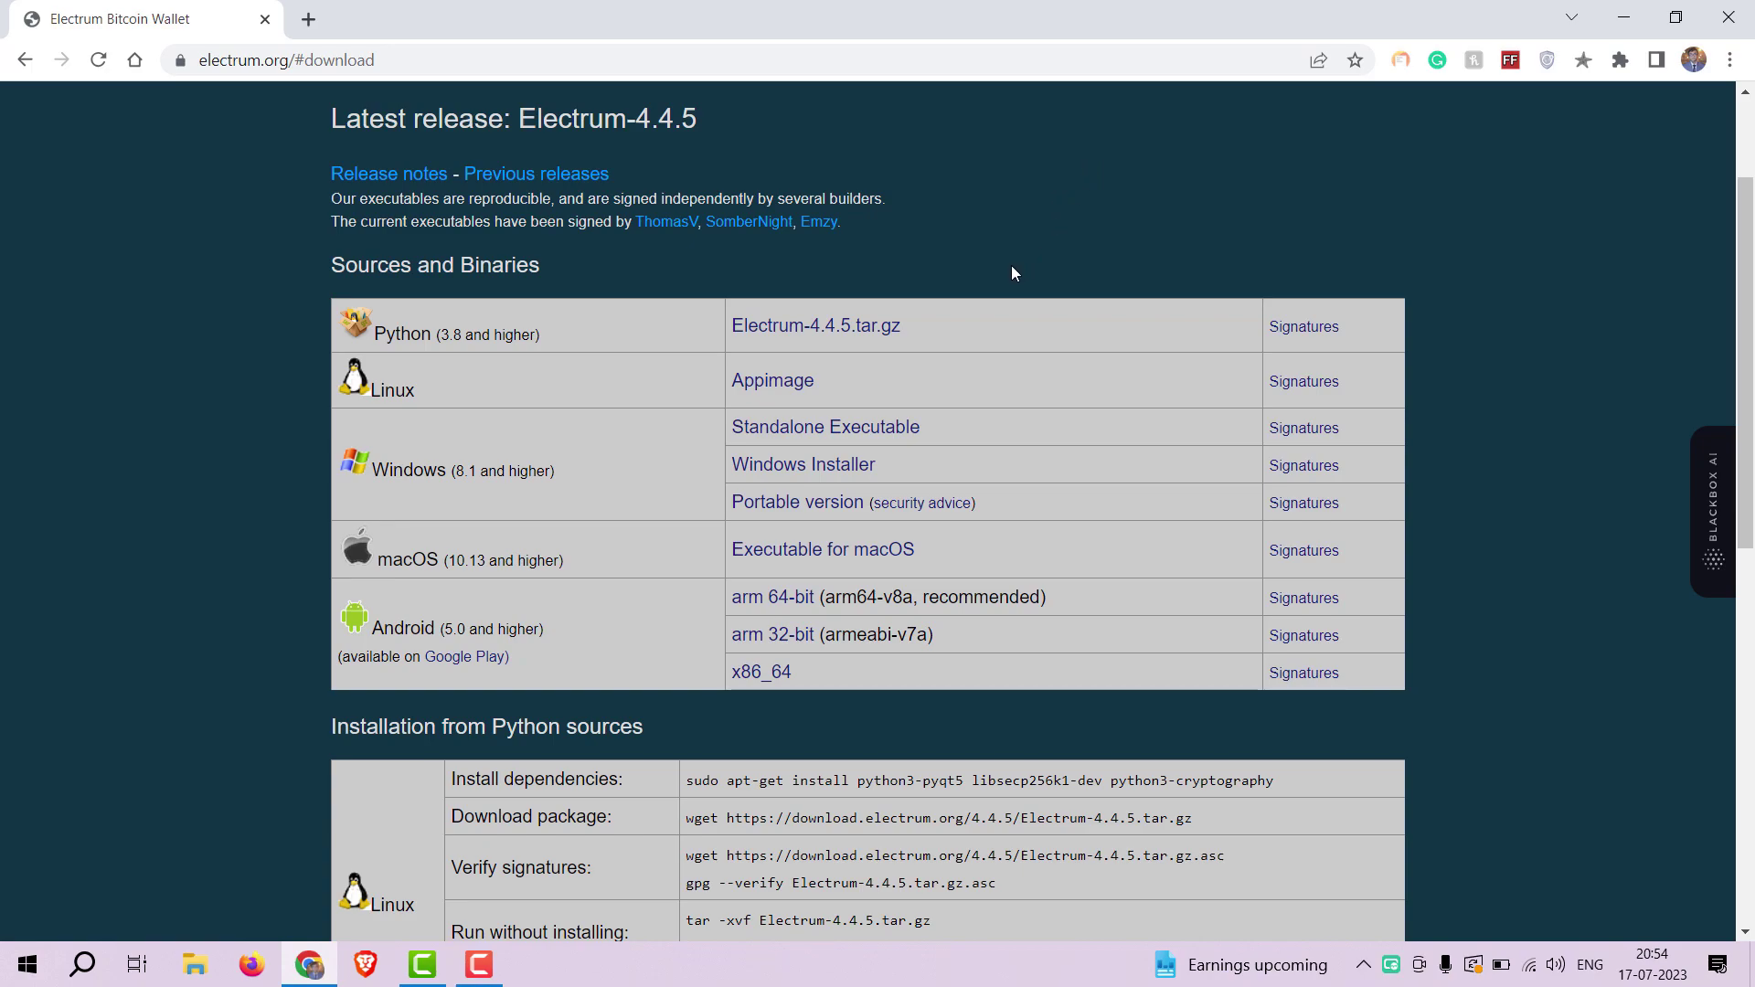
click(829, 471)
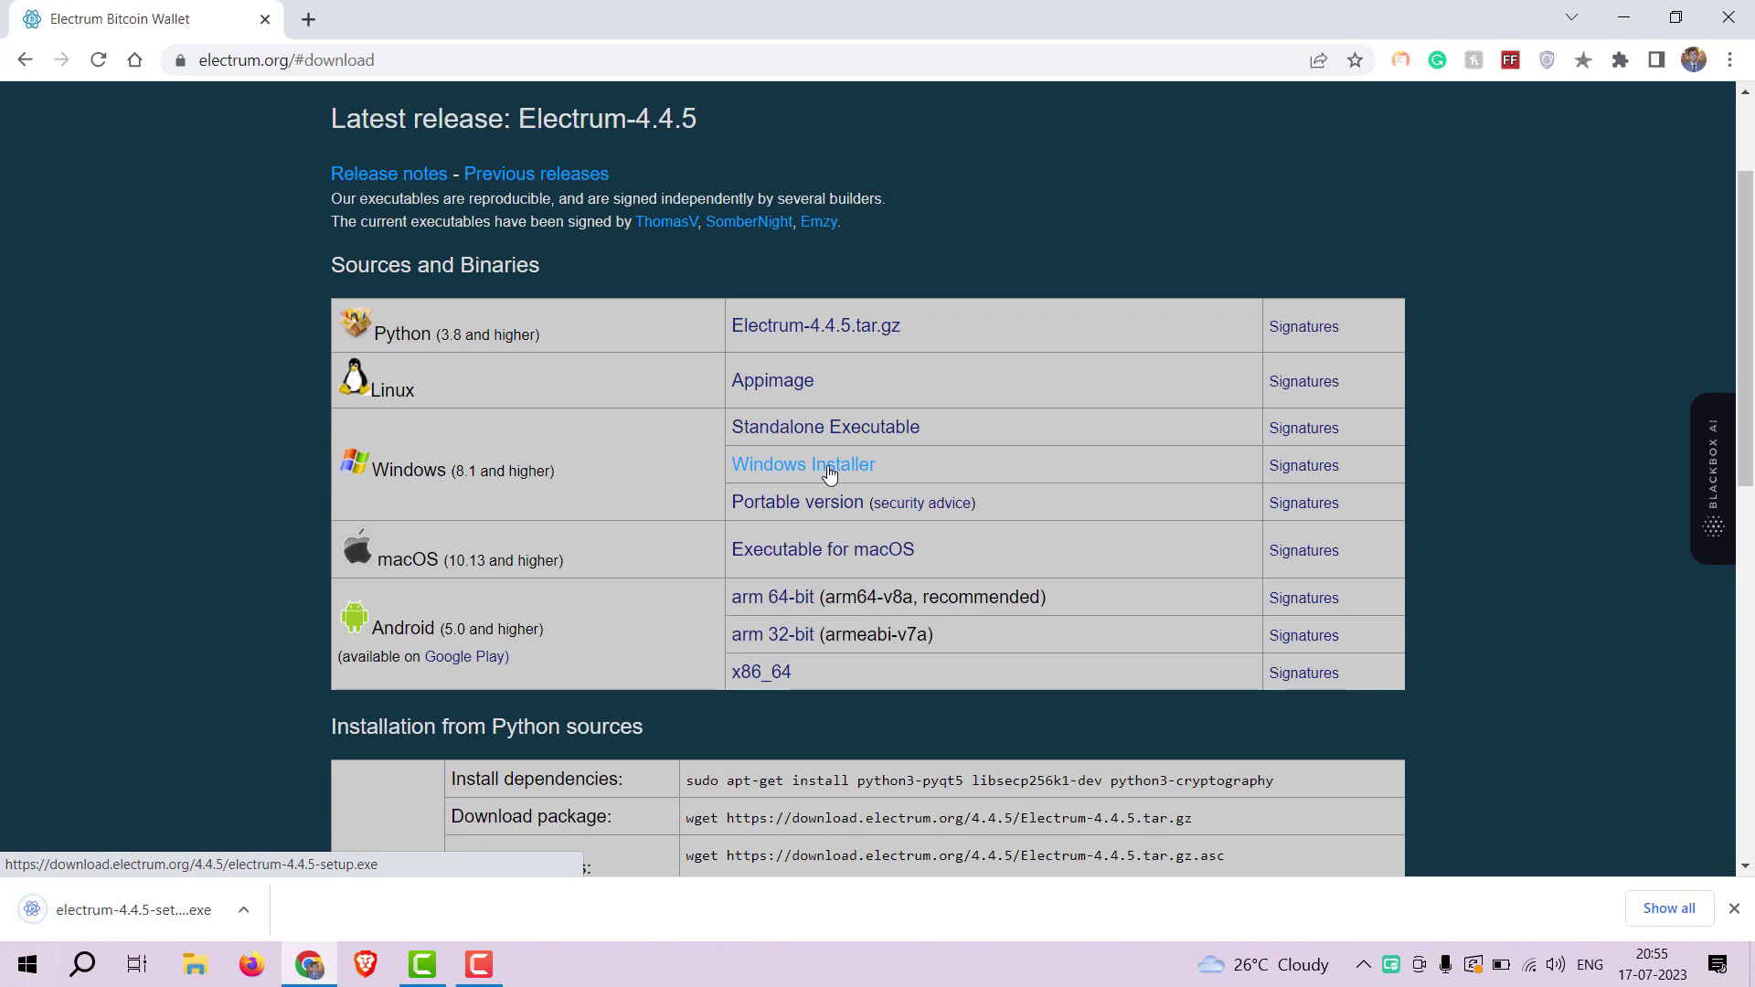
Run electrum-4.4.5-setup.exe and install into the default C:\Program Files (x86)\Electrum folder.
click(161, 903)
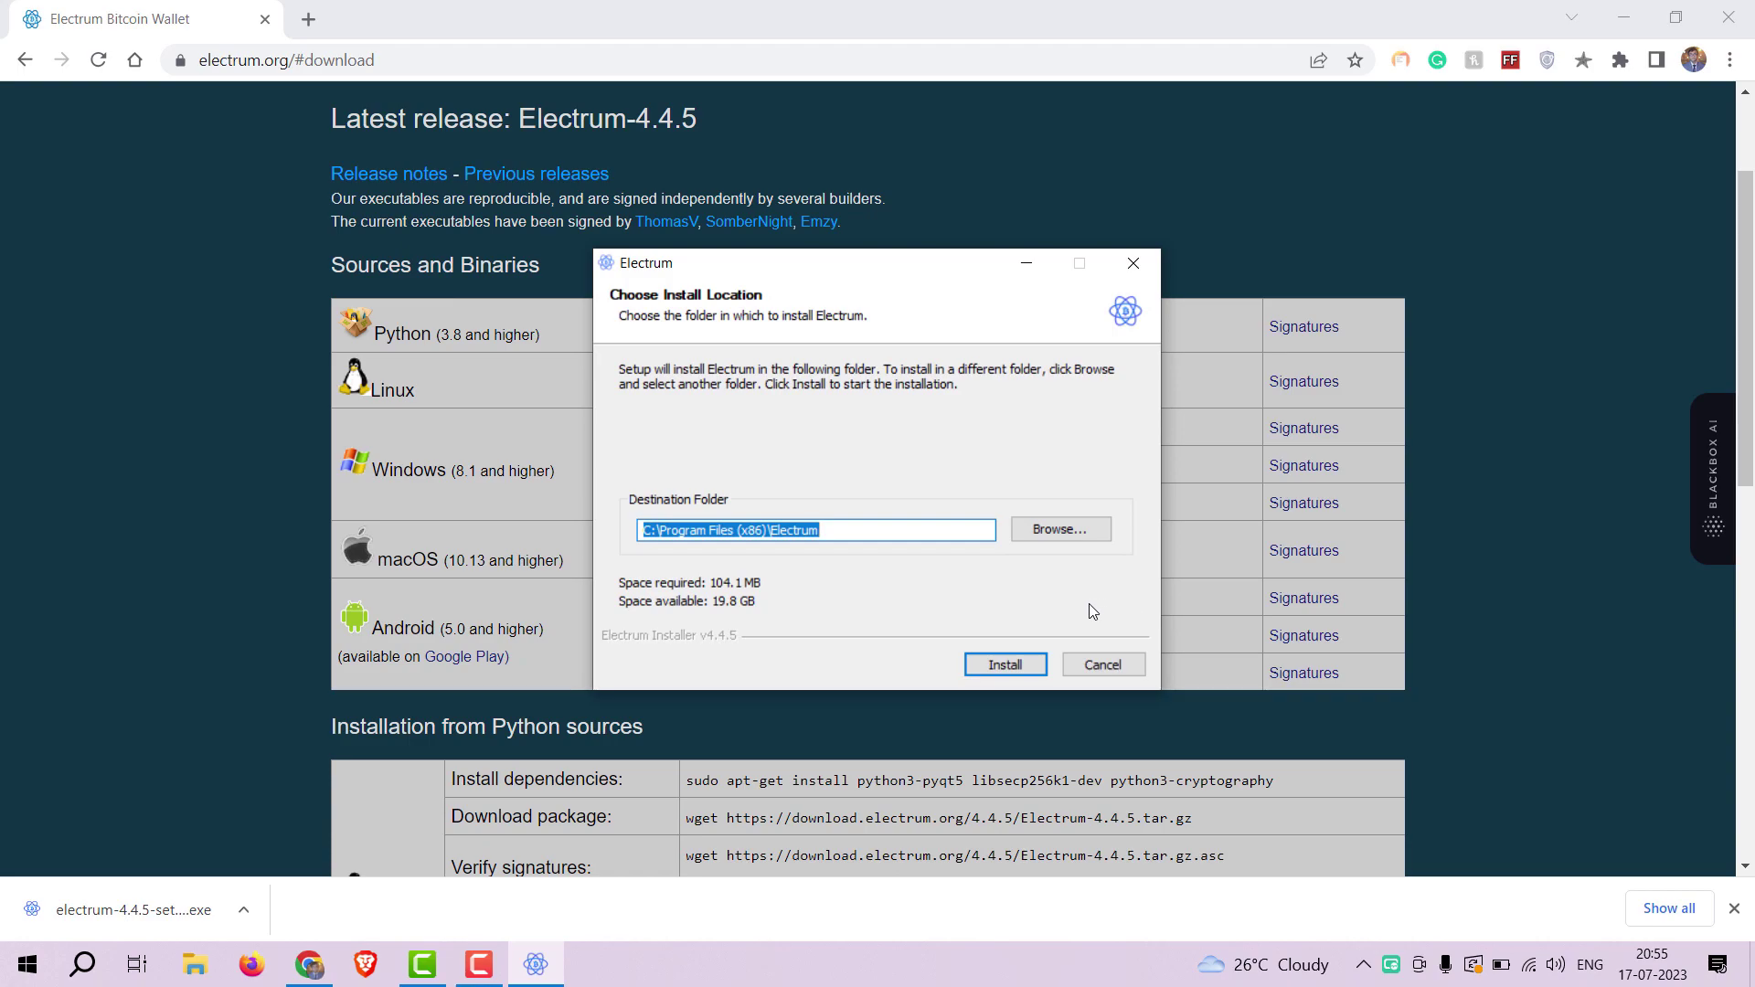
click(1004, 665)
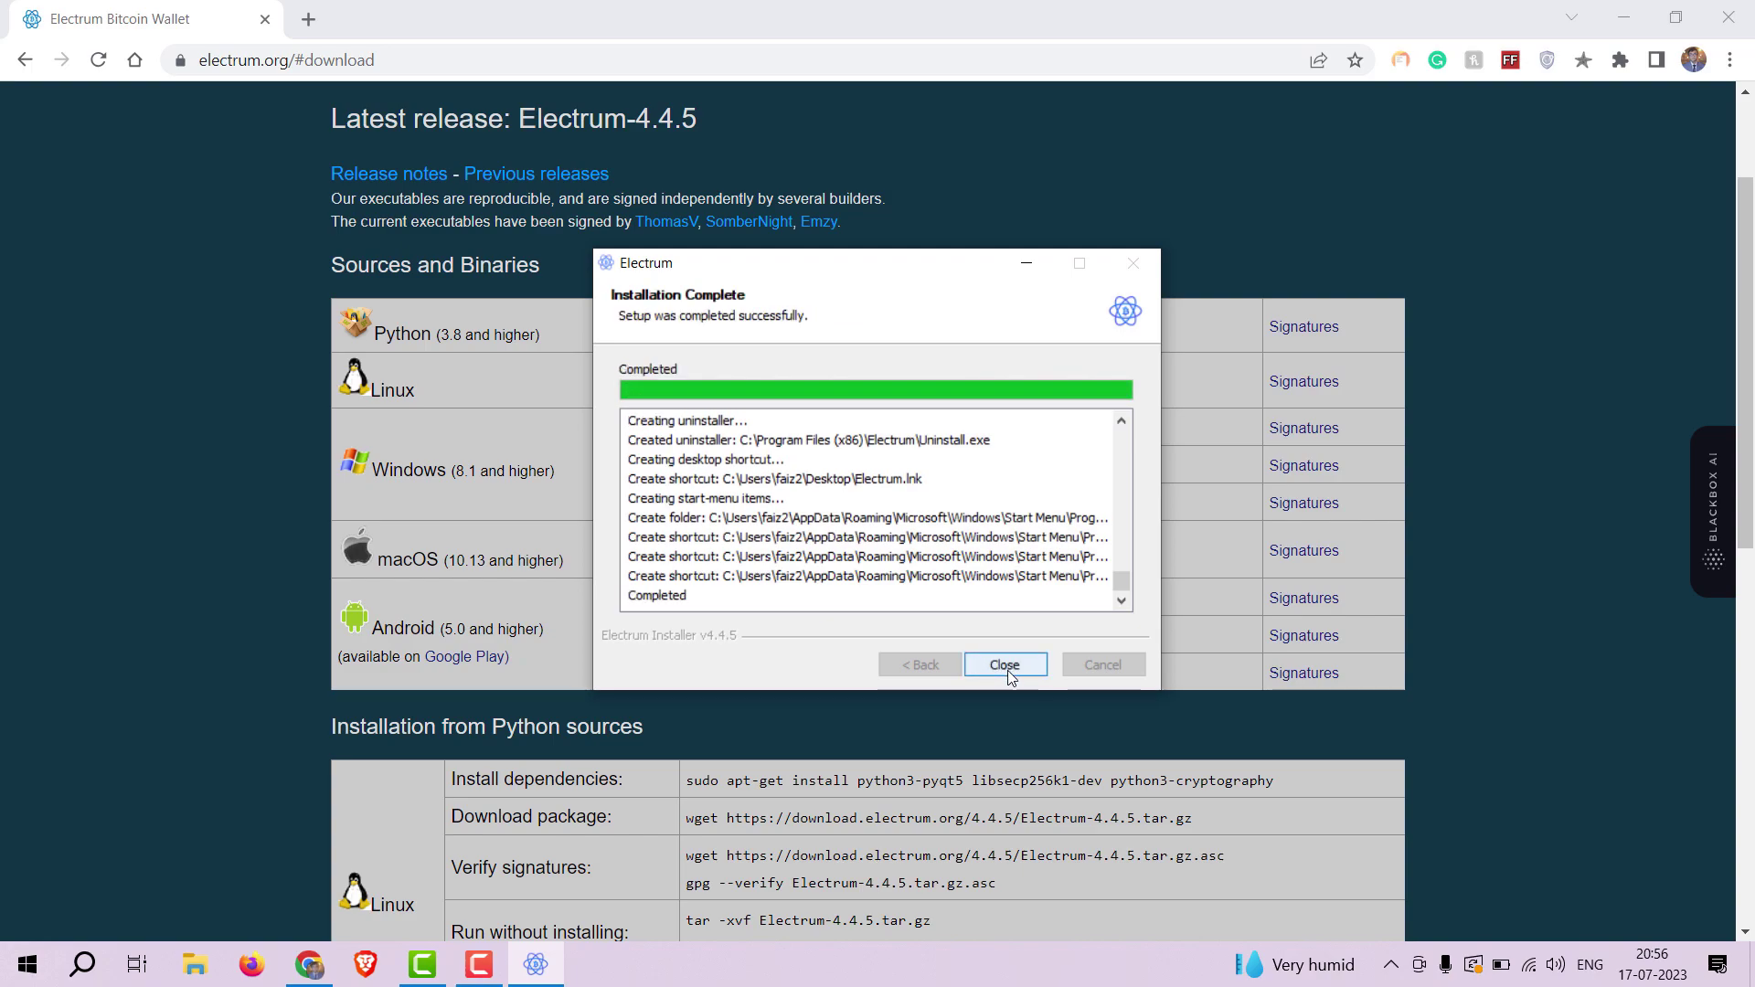
Close the finished installer, start Electrum from Windows search with 'ele', and minimize Chrome.
click(1031, 672)
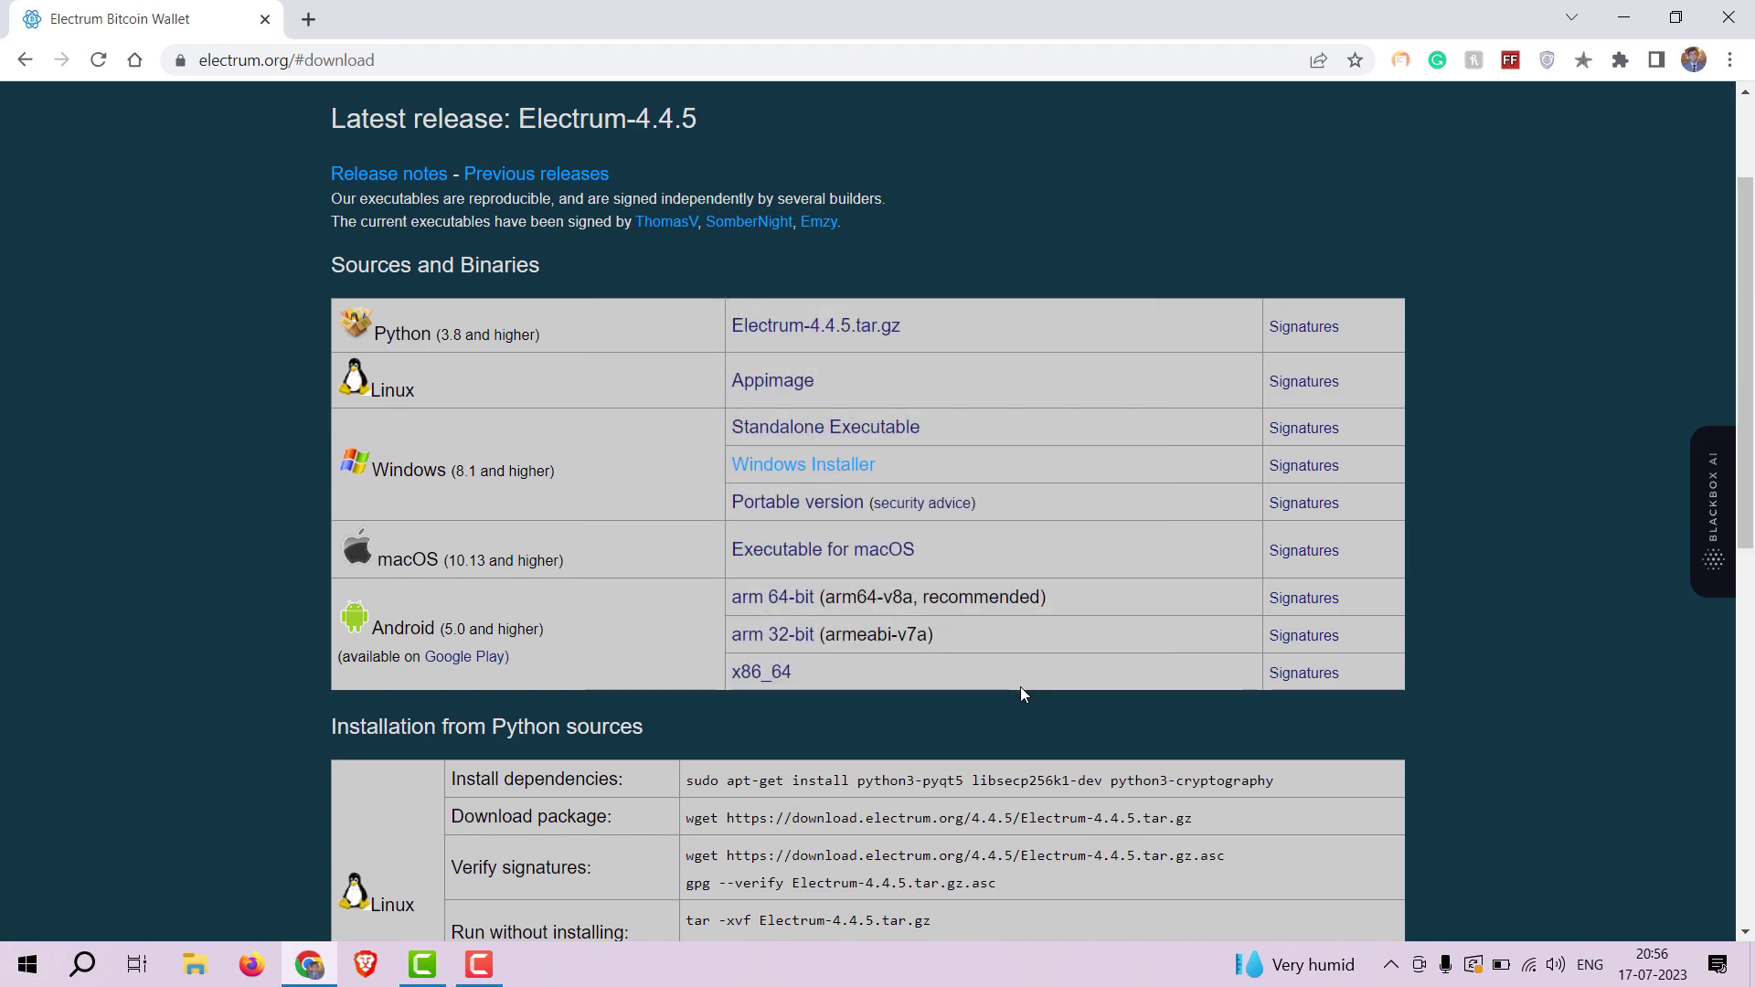
click(80, 974)
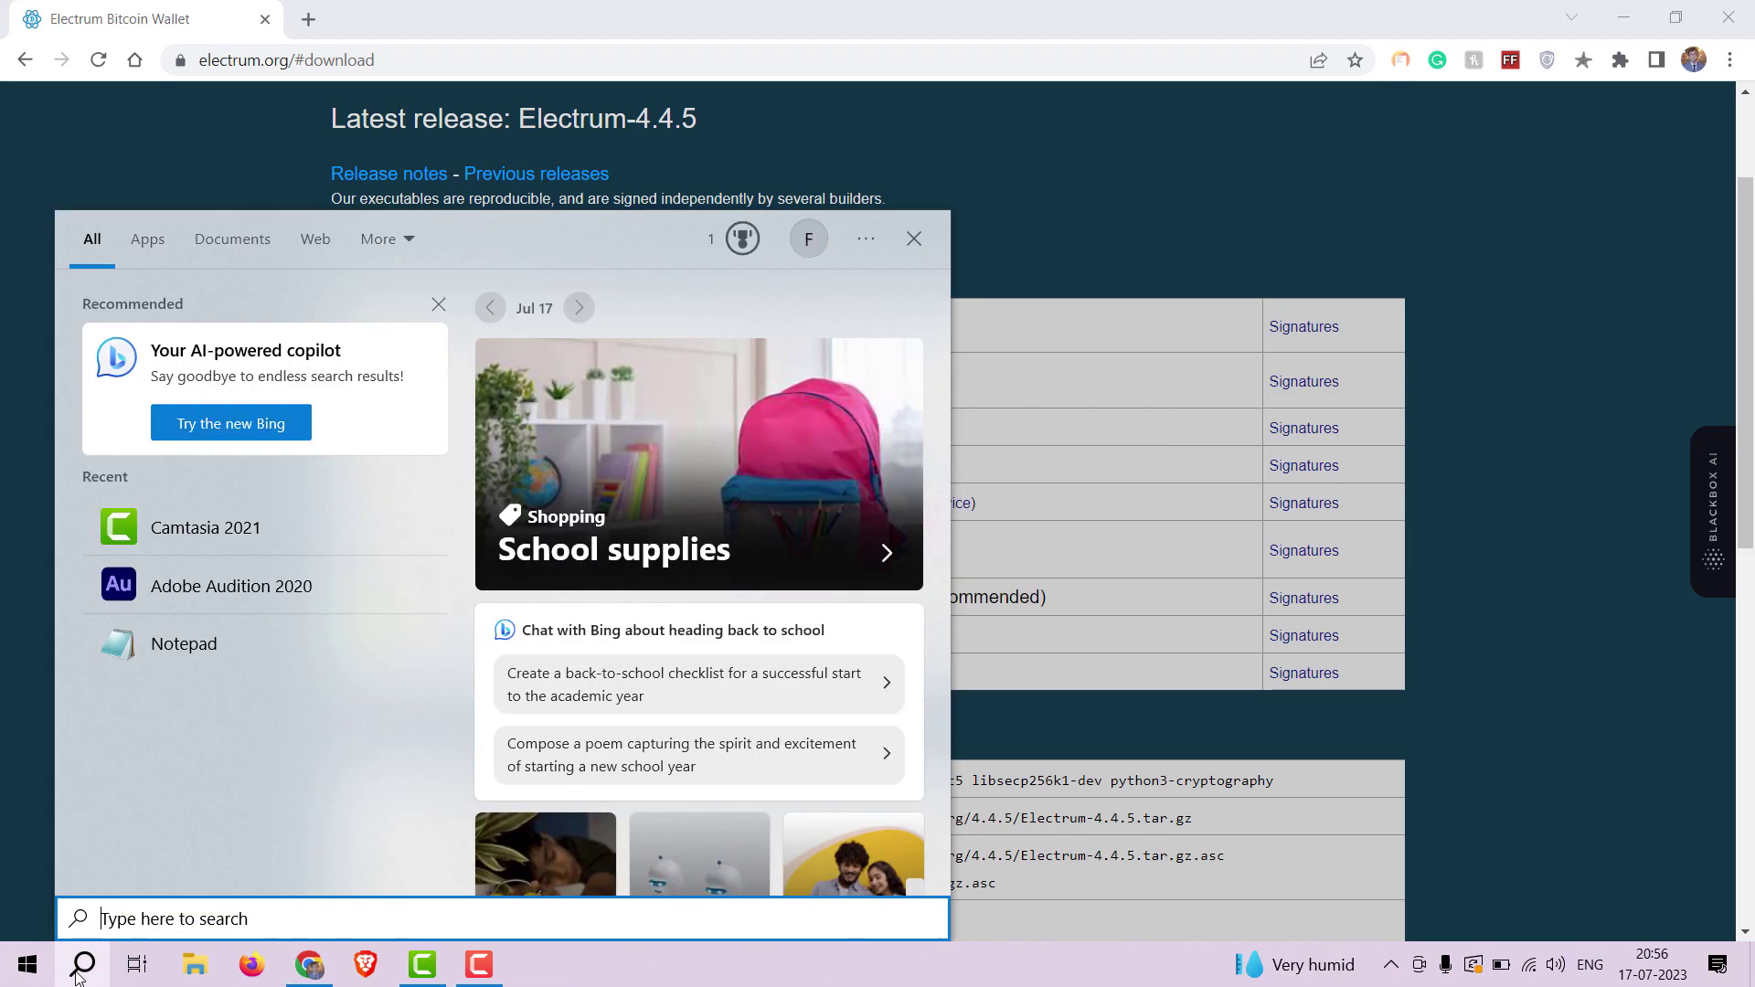
text(ele)
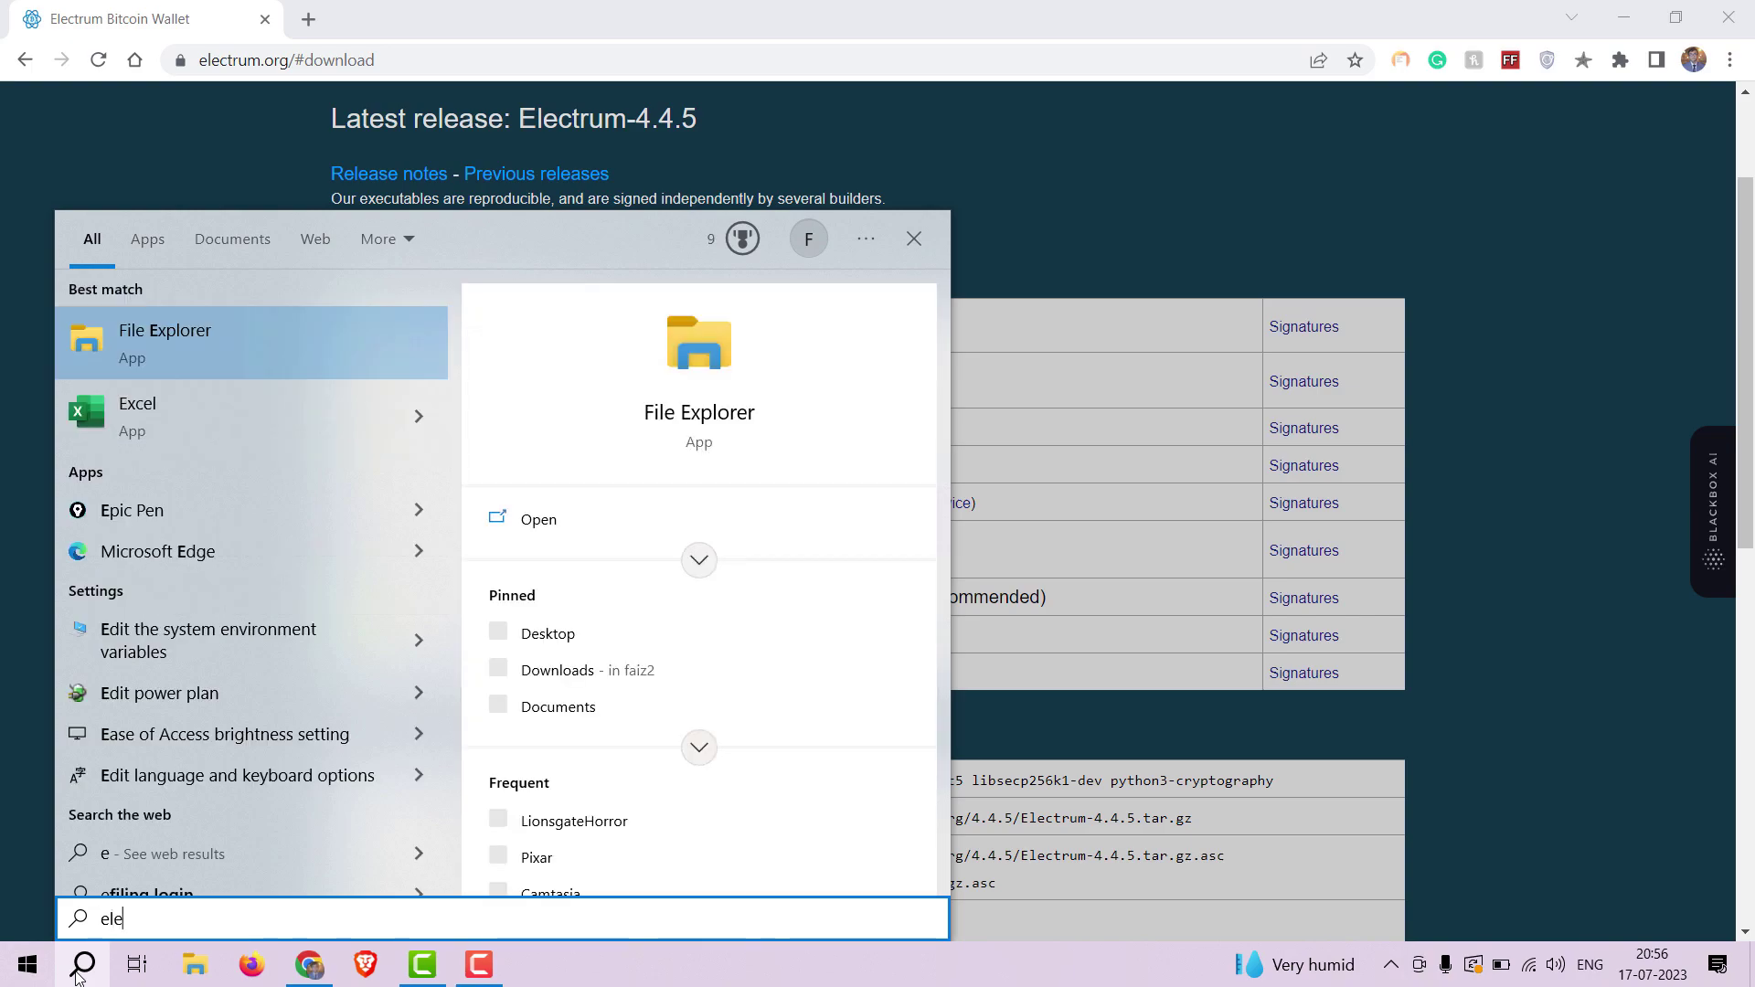
click(173, 365)
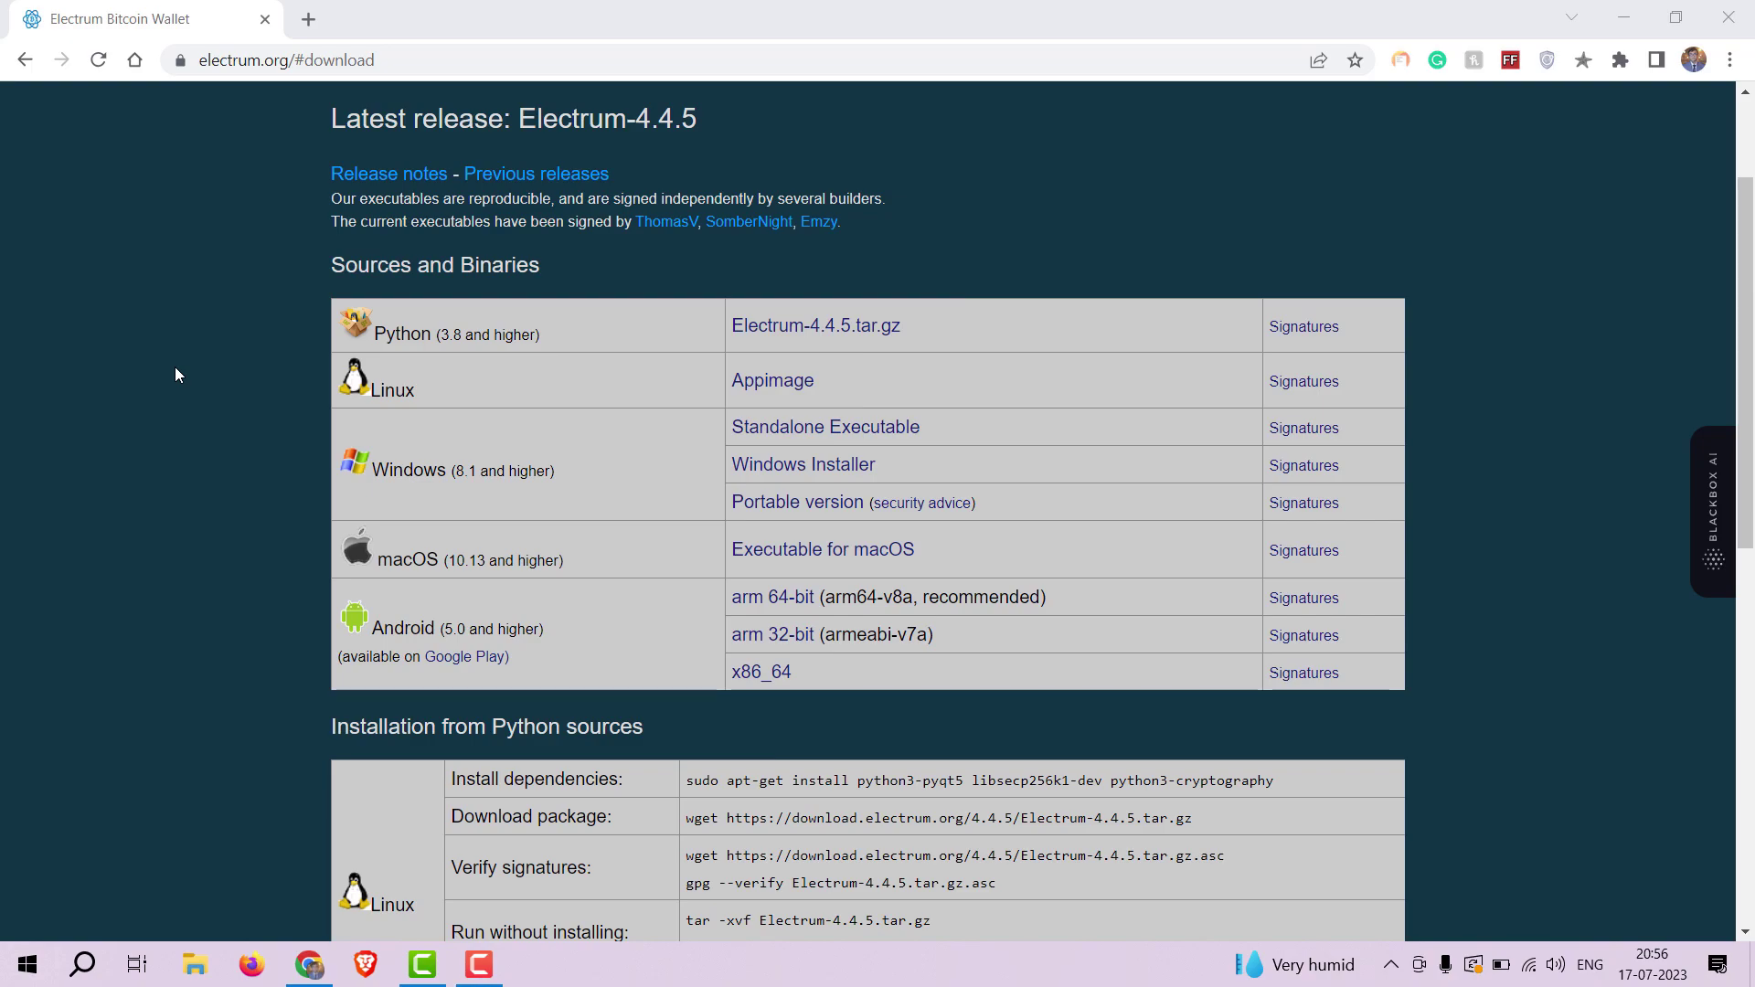
click(1623, 18)
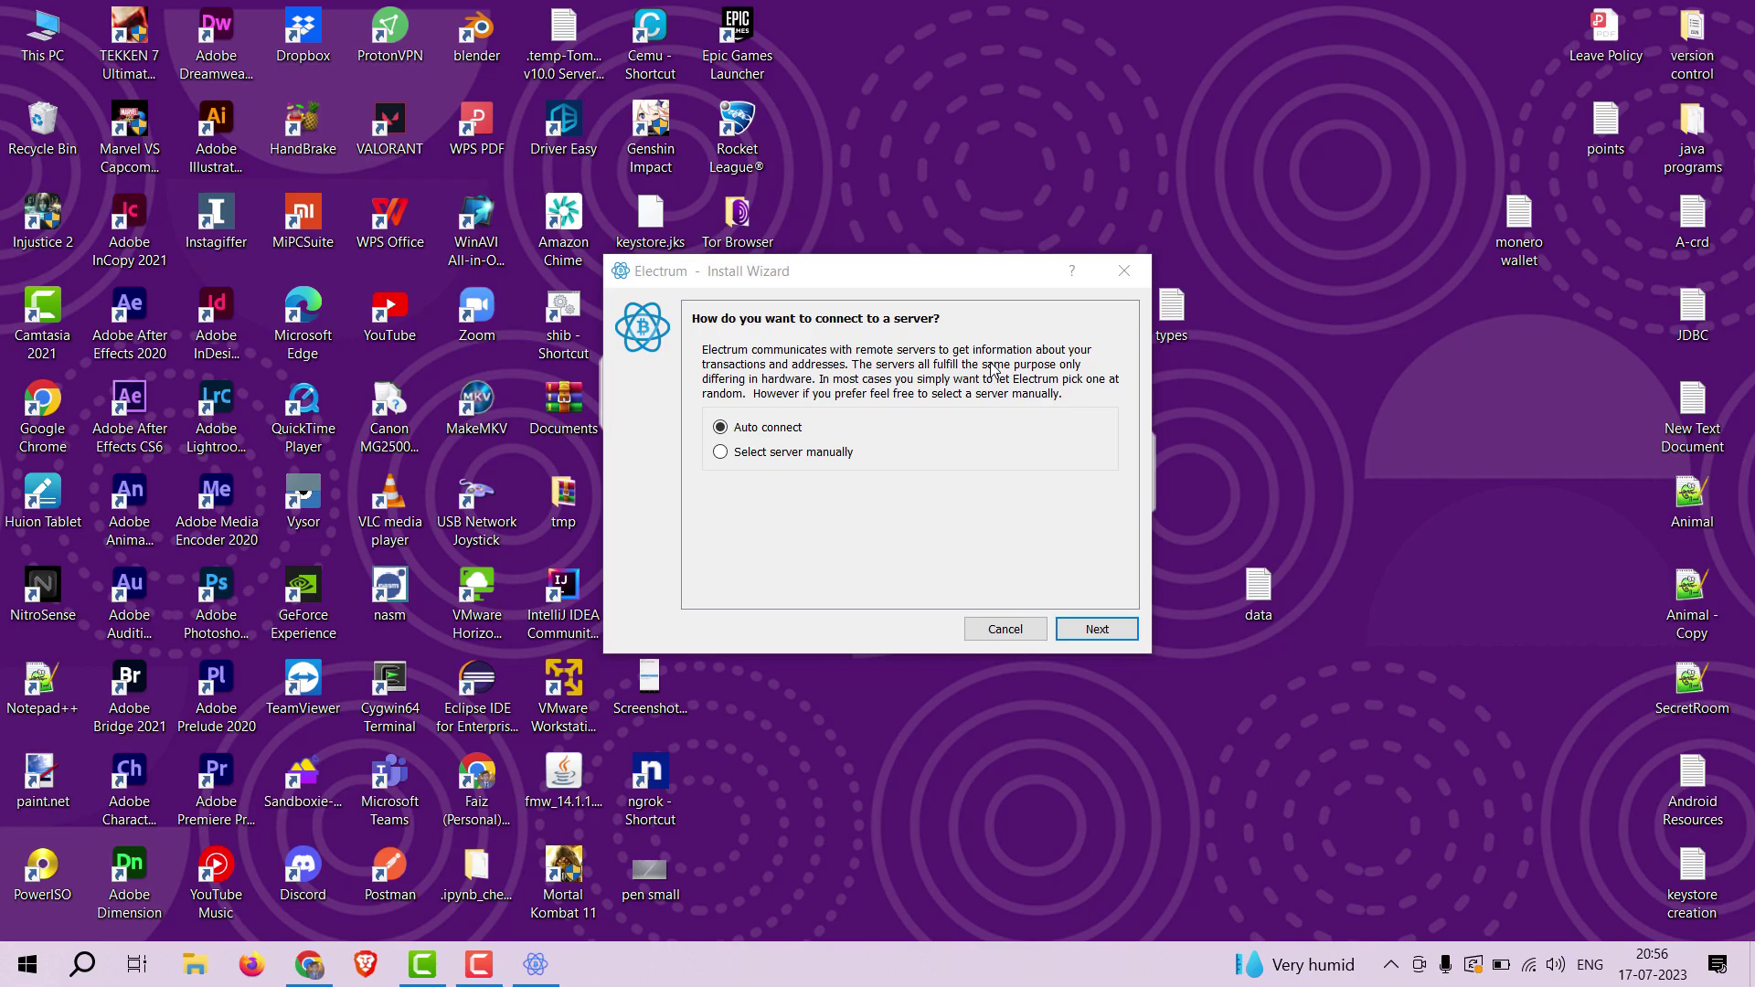
Keep Auto connect, accept the wallet name default_wallet, and choose Standard wallet.
click(1115, 627)
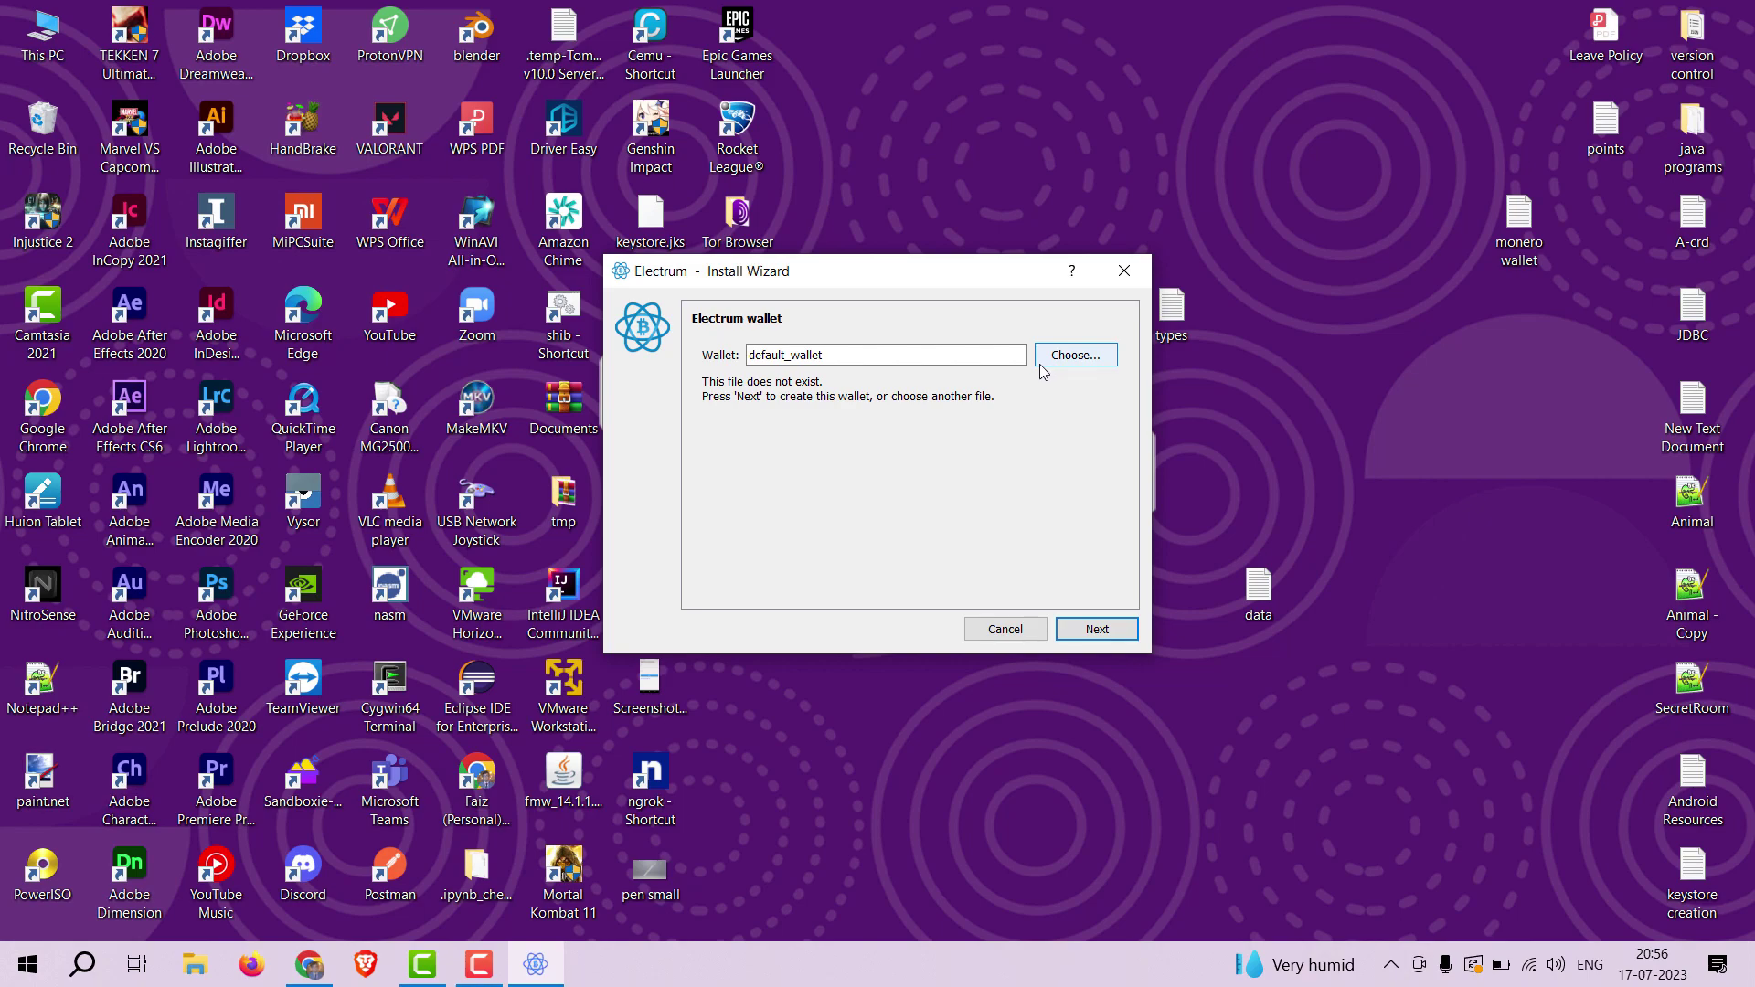
click(1101, 628)
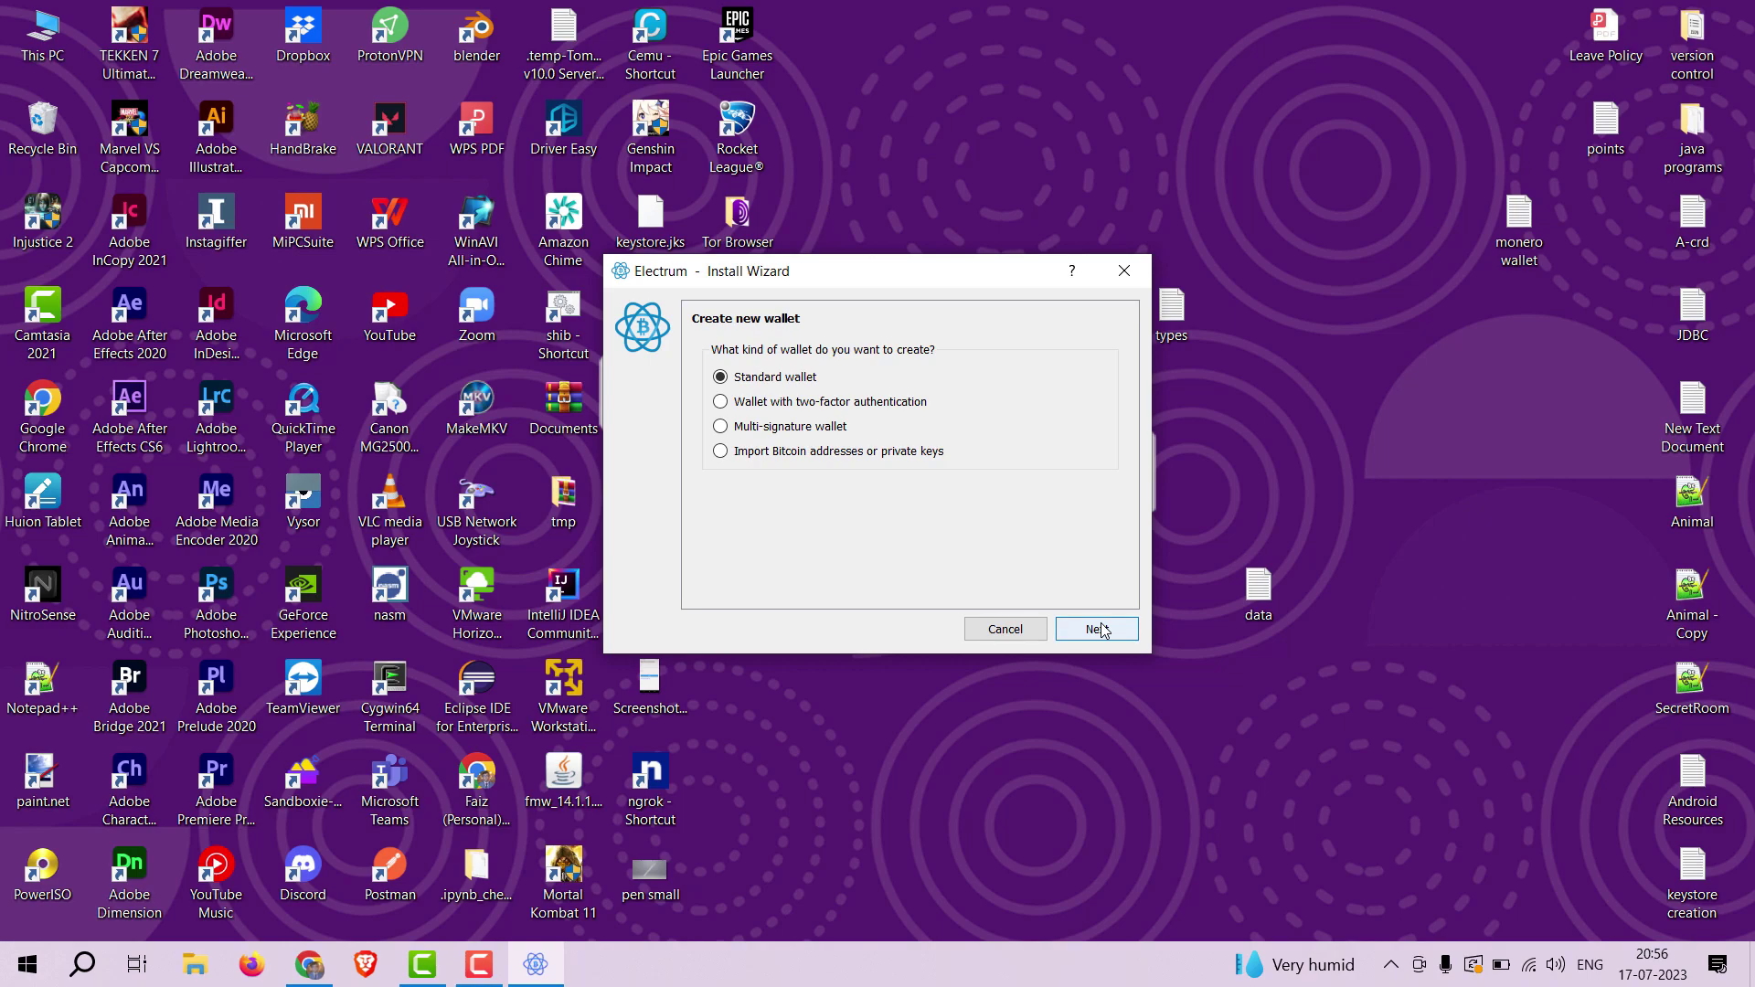
click(1102, 629)
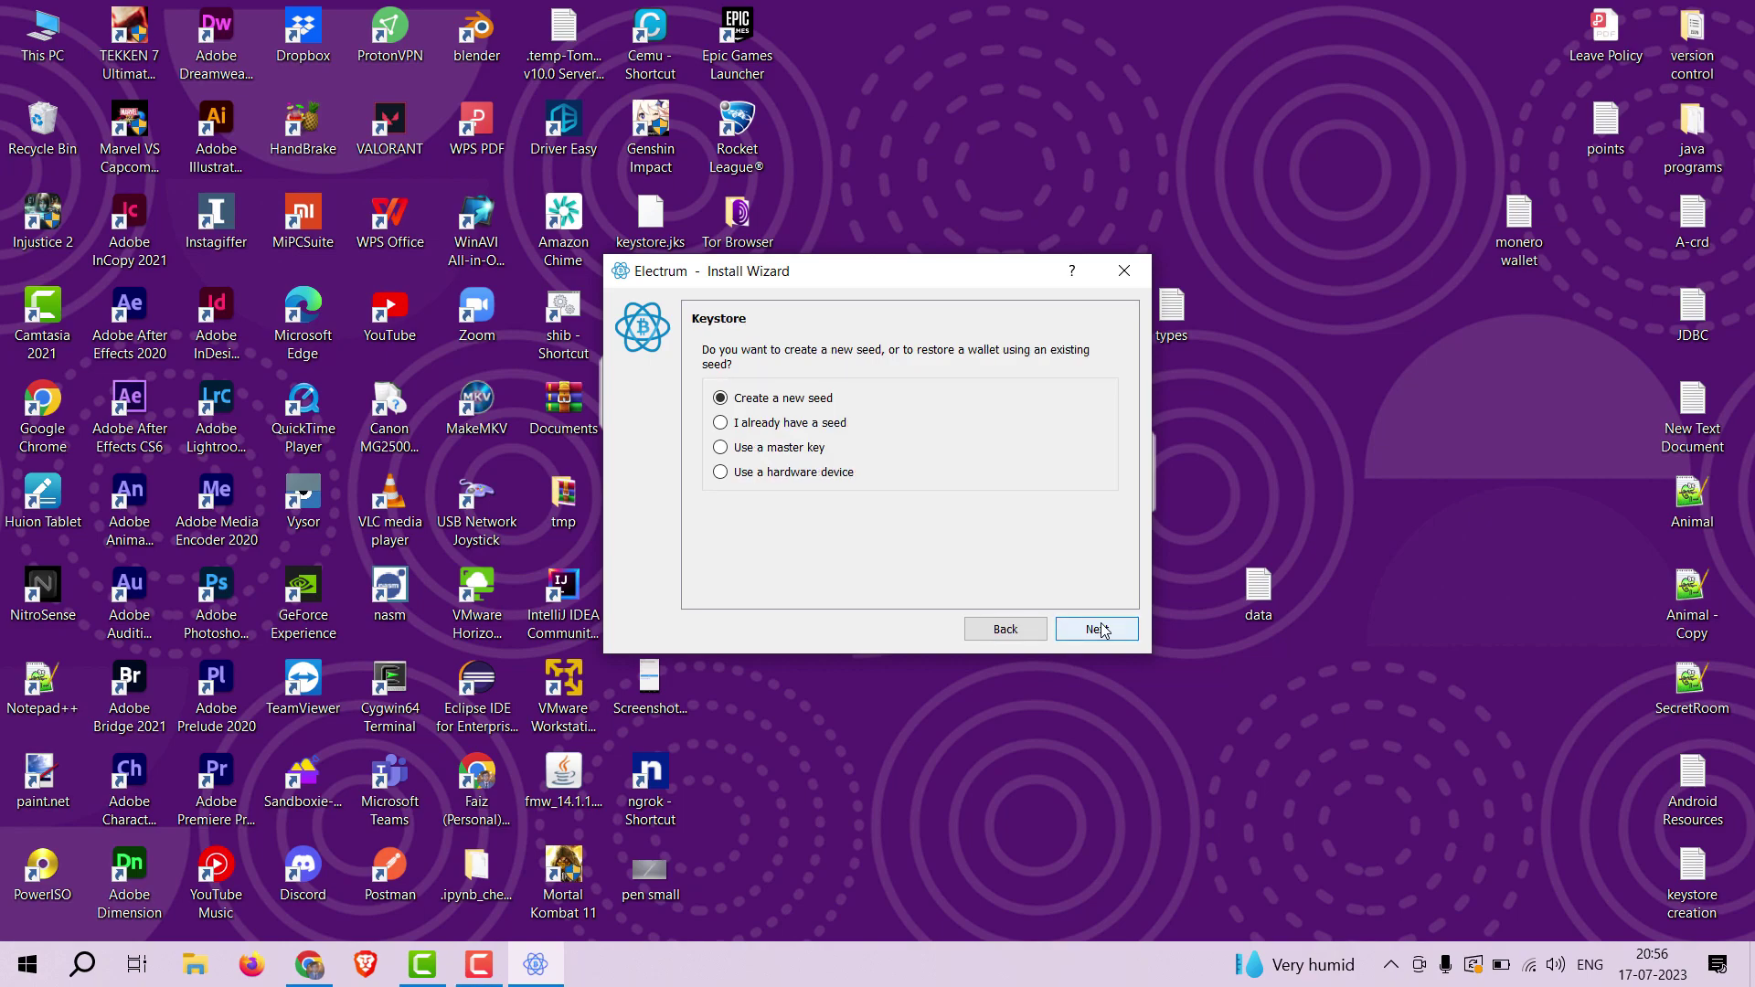
Create a new seed, paste its 12 words into a new Notepad document, and continue to confirmation.
click(1101, 629)
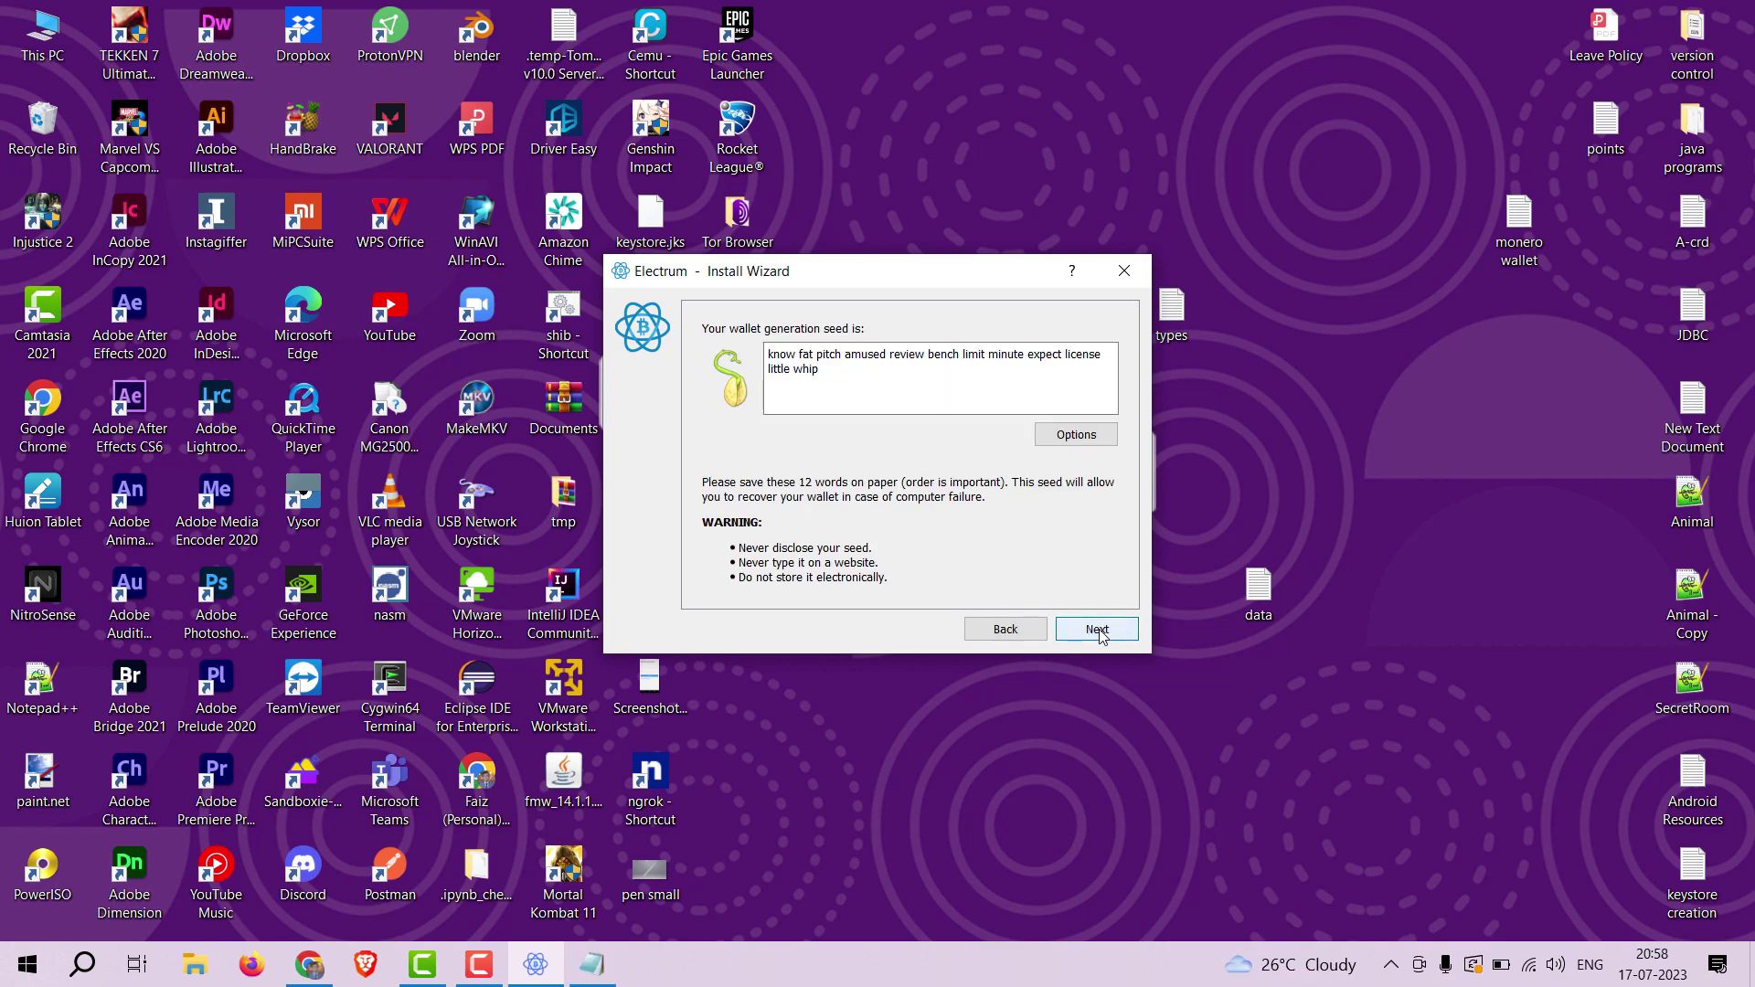
drag(1106, 389, 720, 354)
key(ctrl+c)
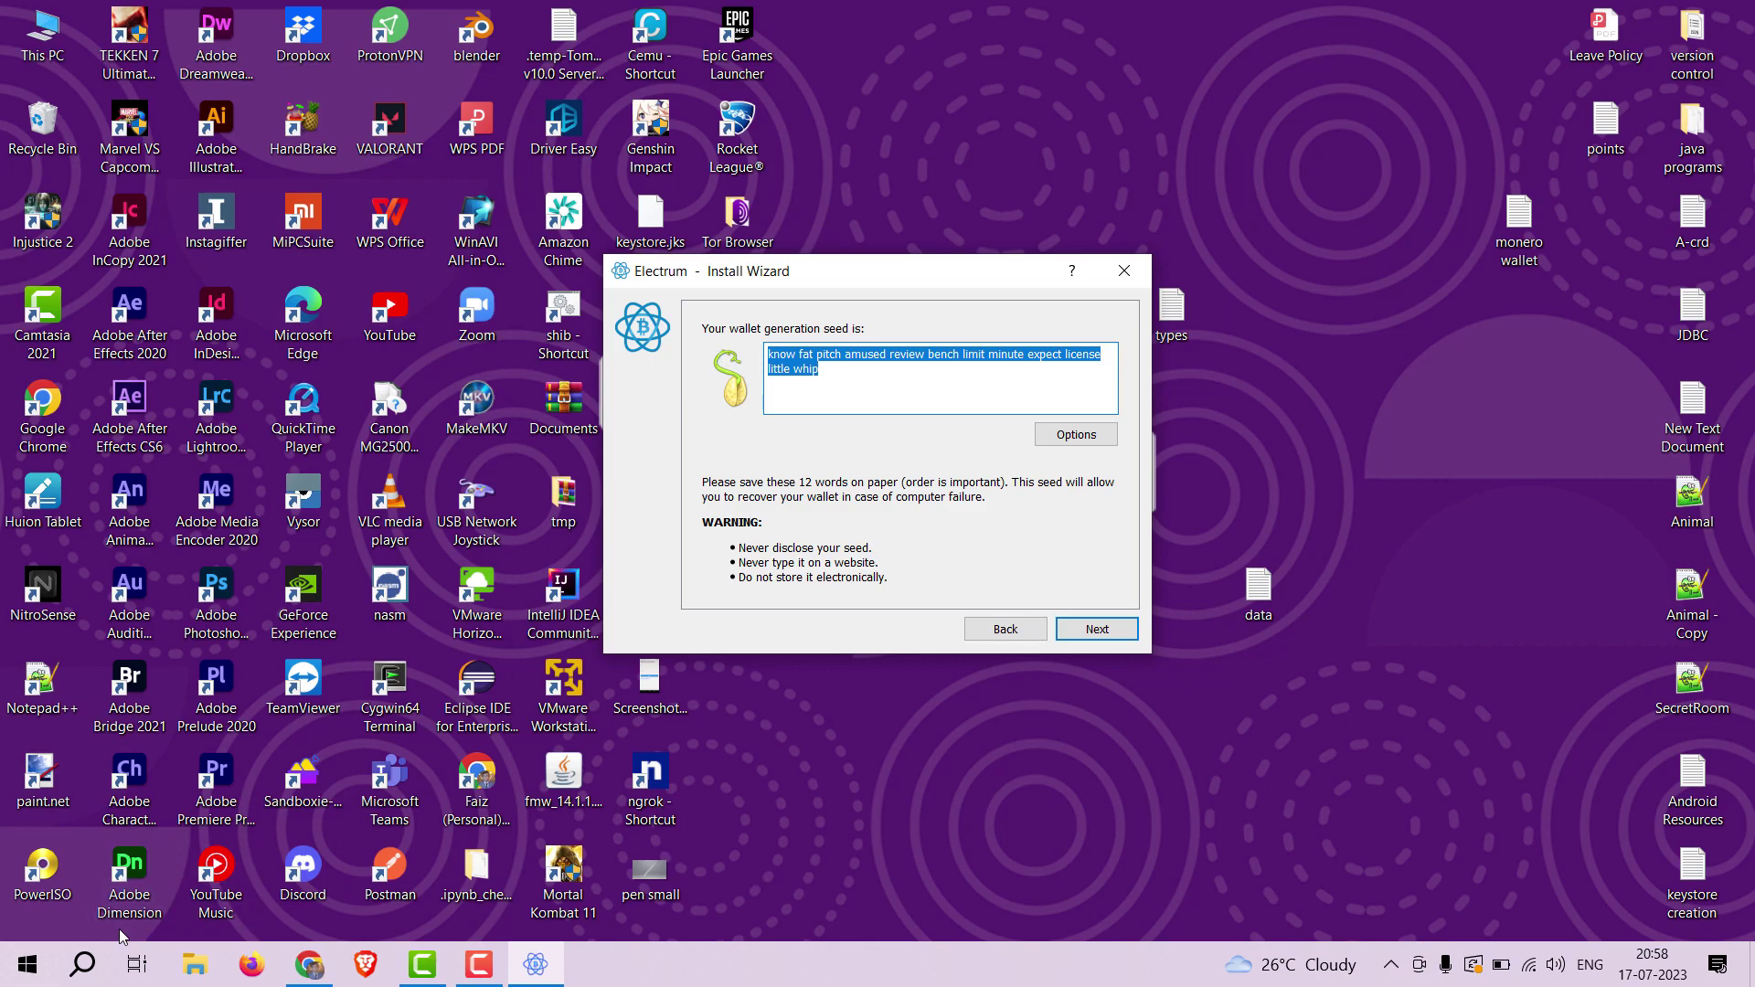
click(72, 978)
text(no)
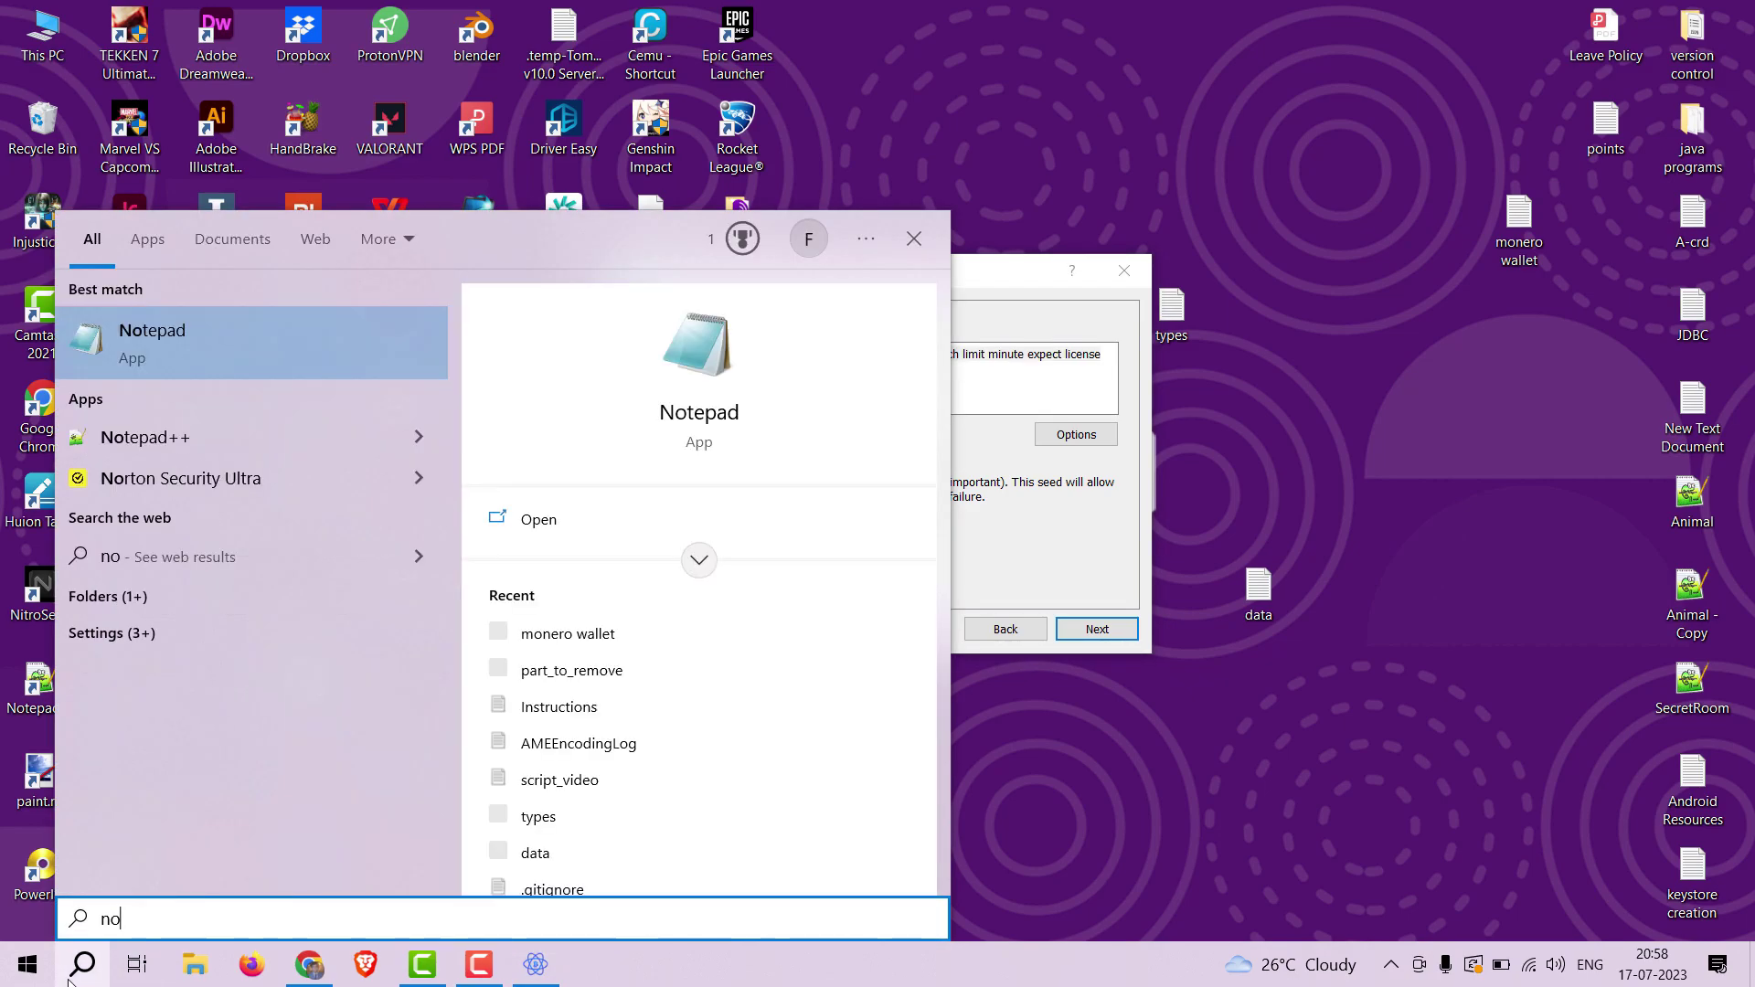
key(Return)
key(ctrl+v)
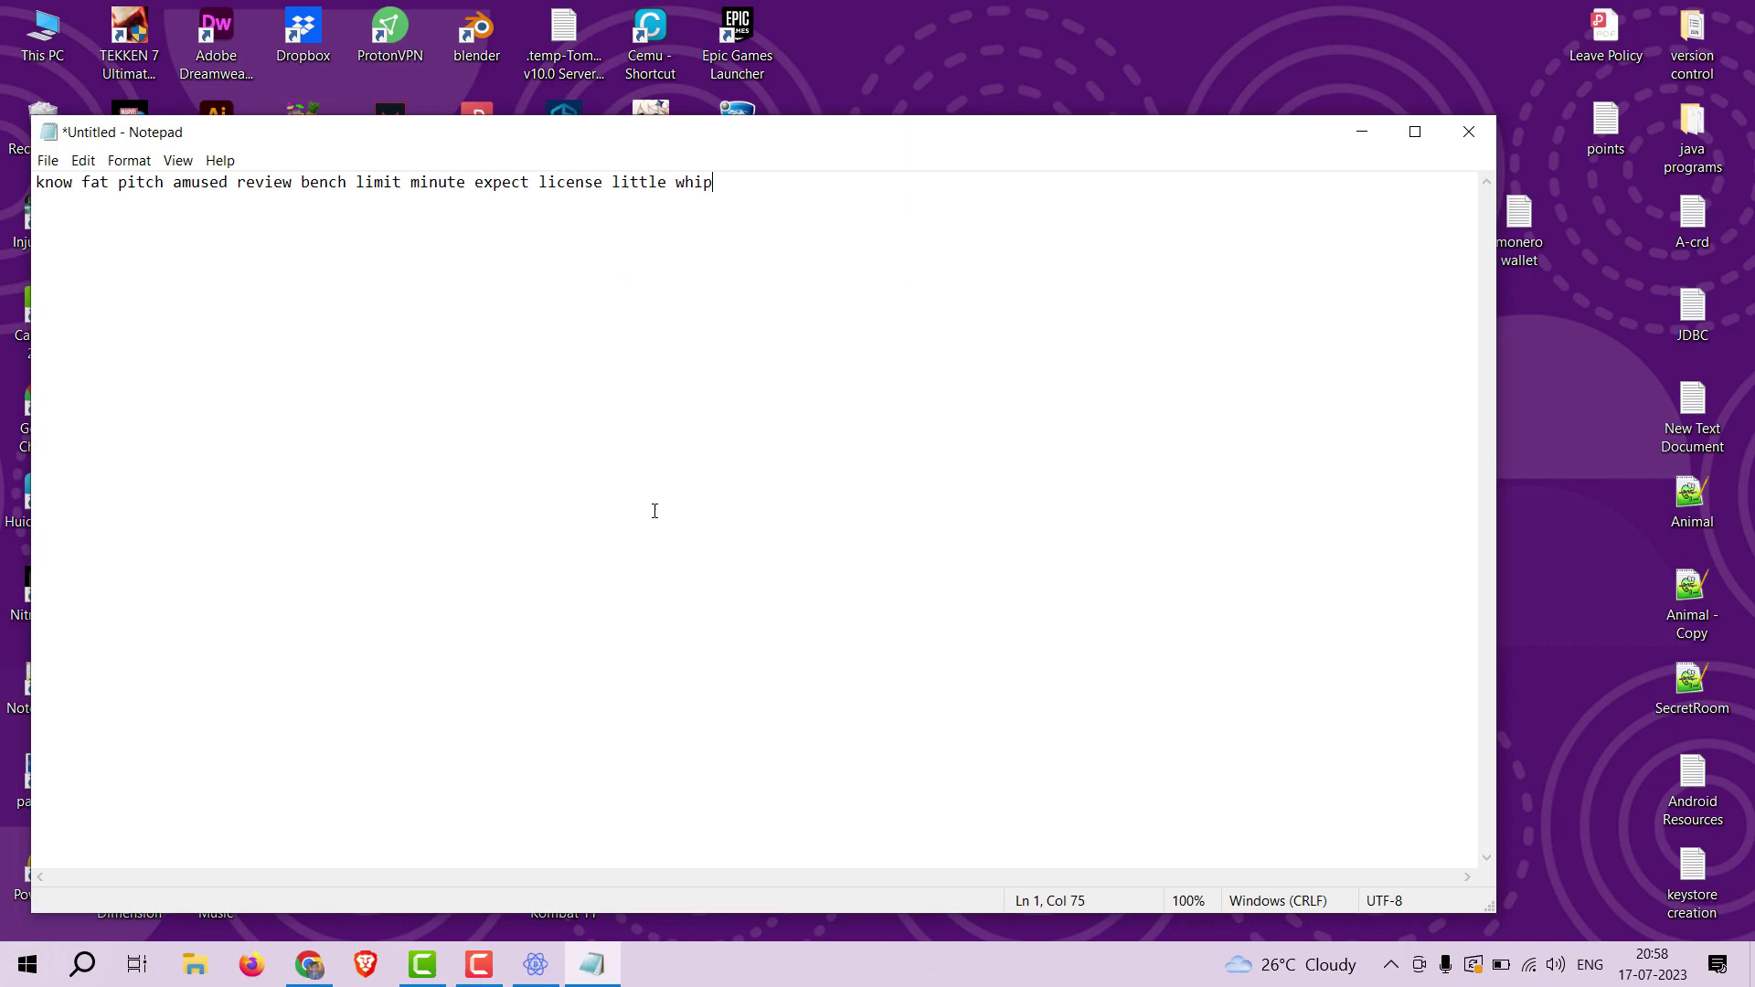
click(1362, 132)
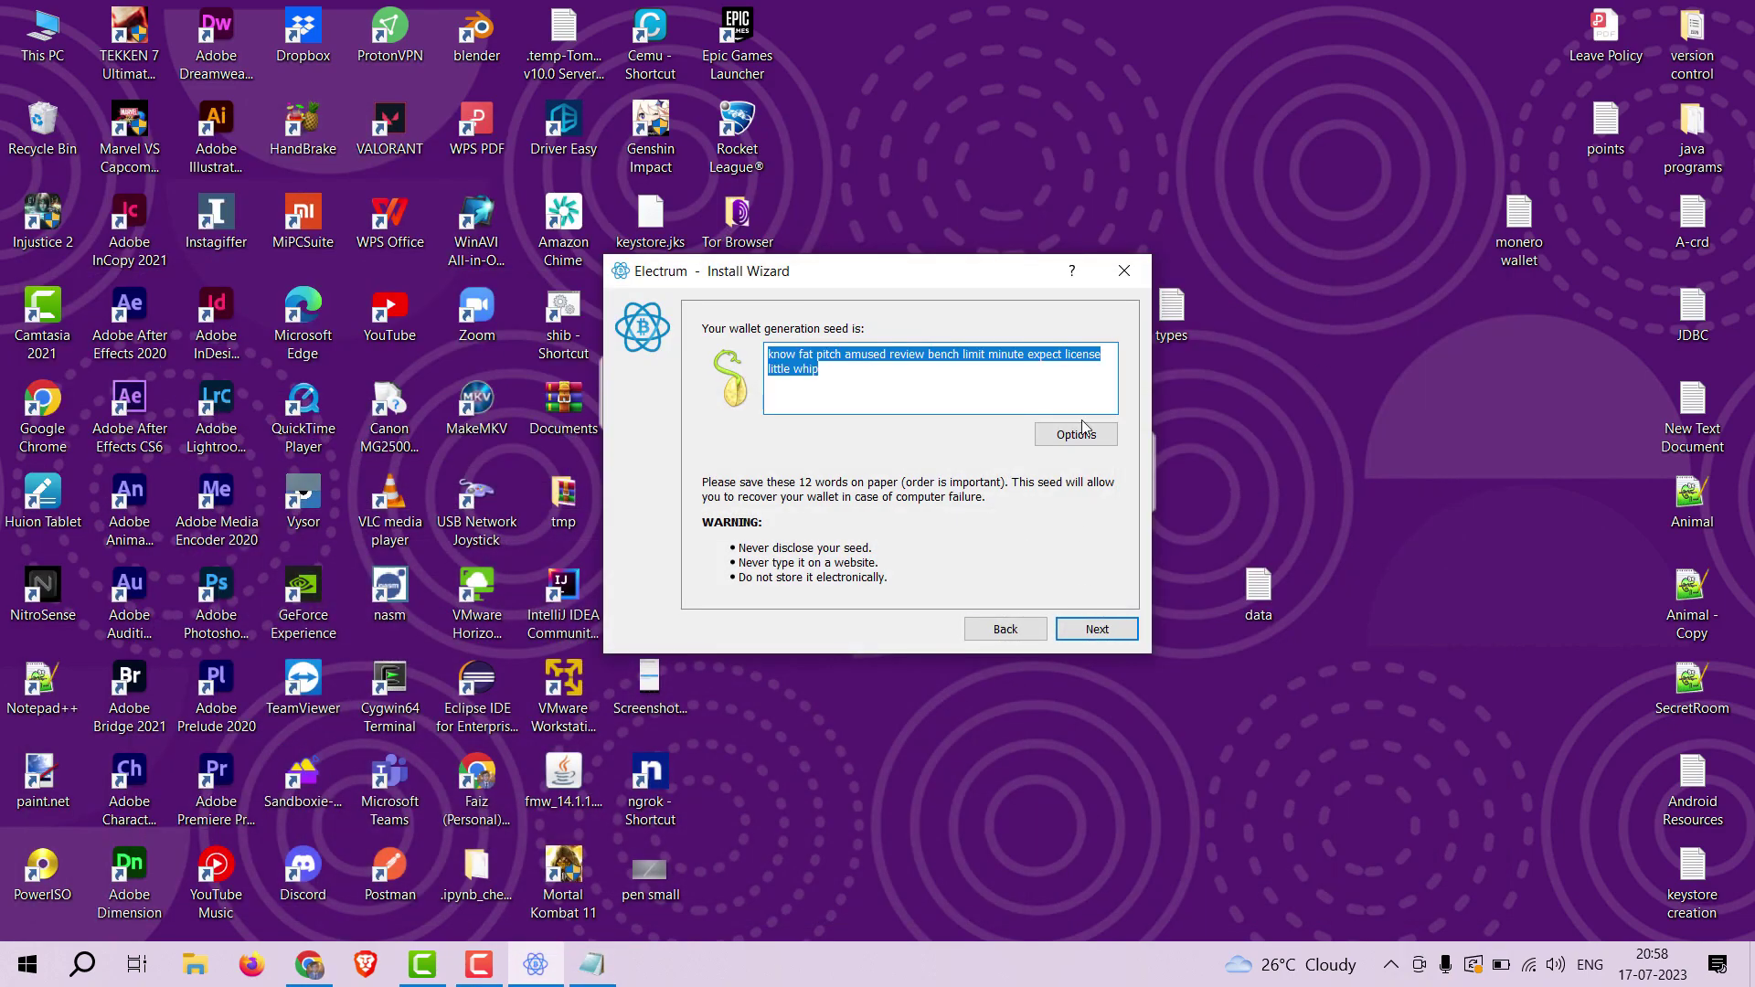
click(1103, 625)
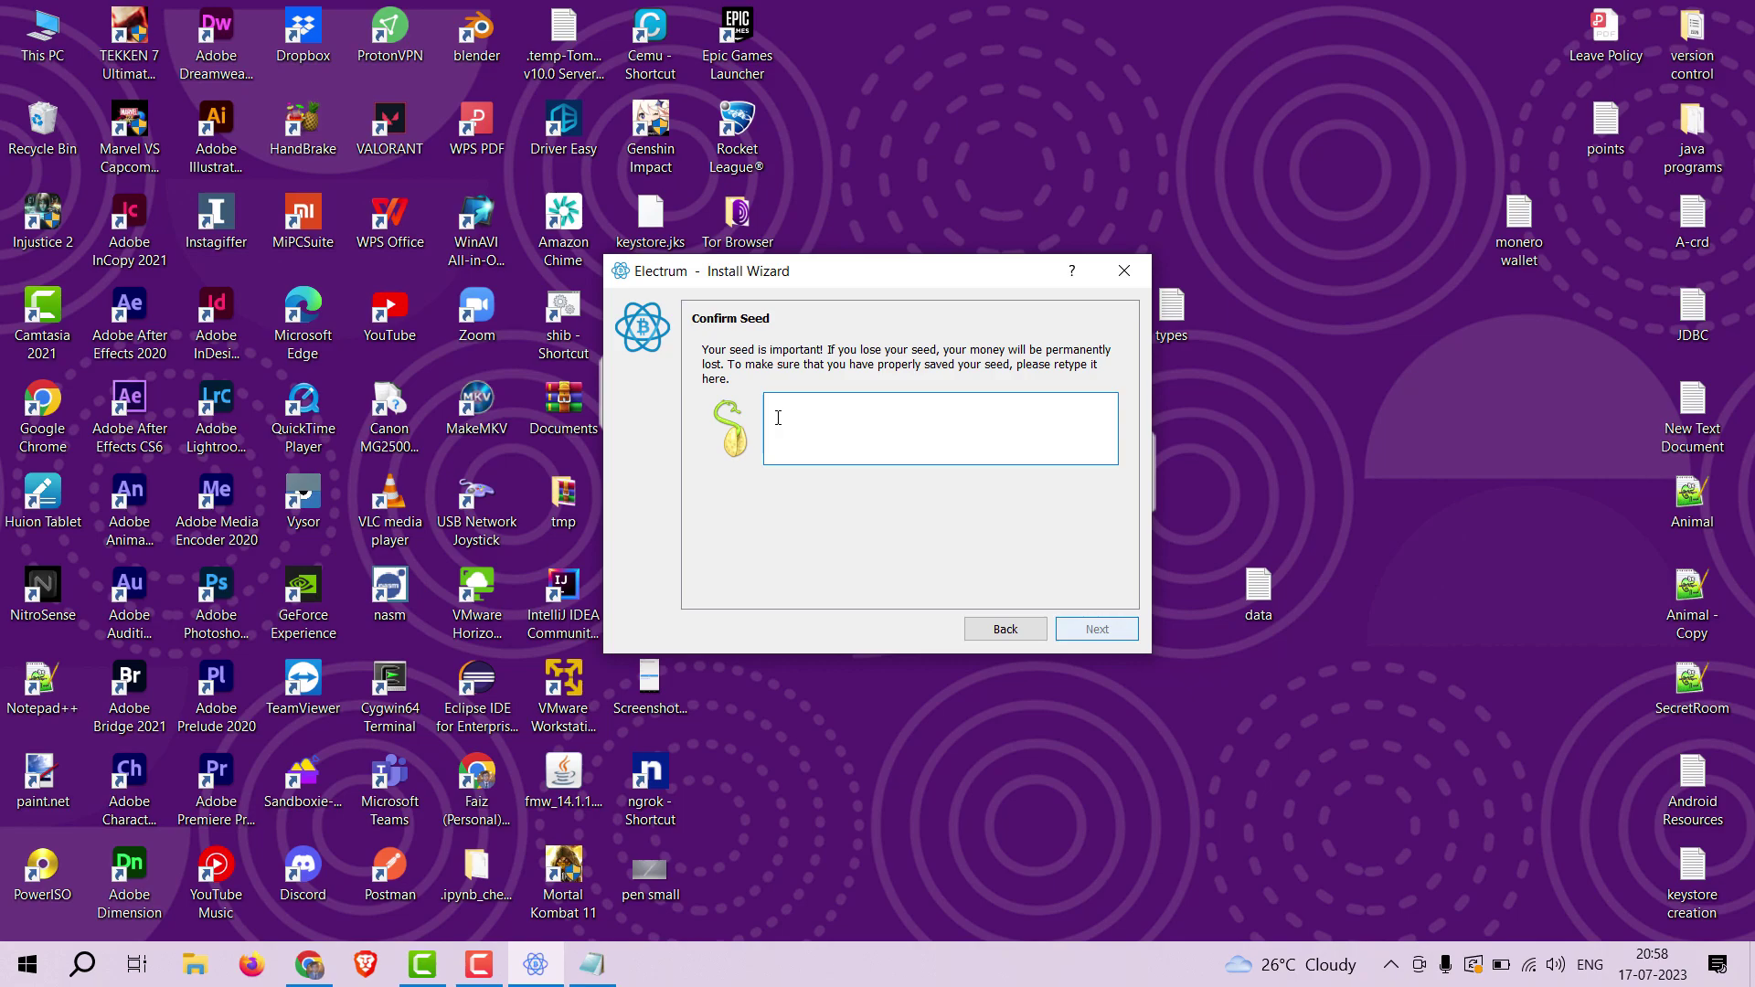
Retype the first six seed words into Confirm Seed, checking them against the Notepad copy.
click(590, 967)
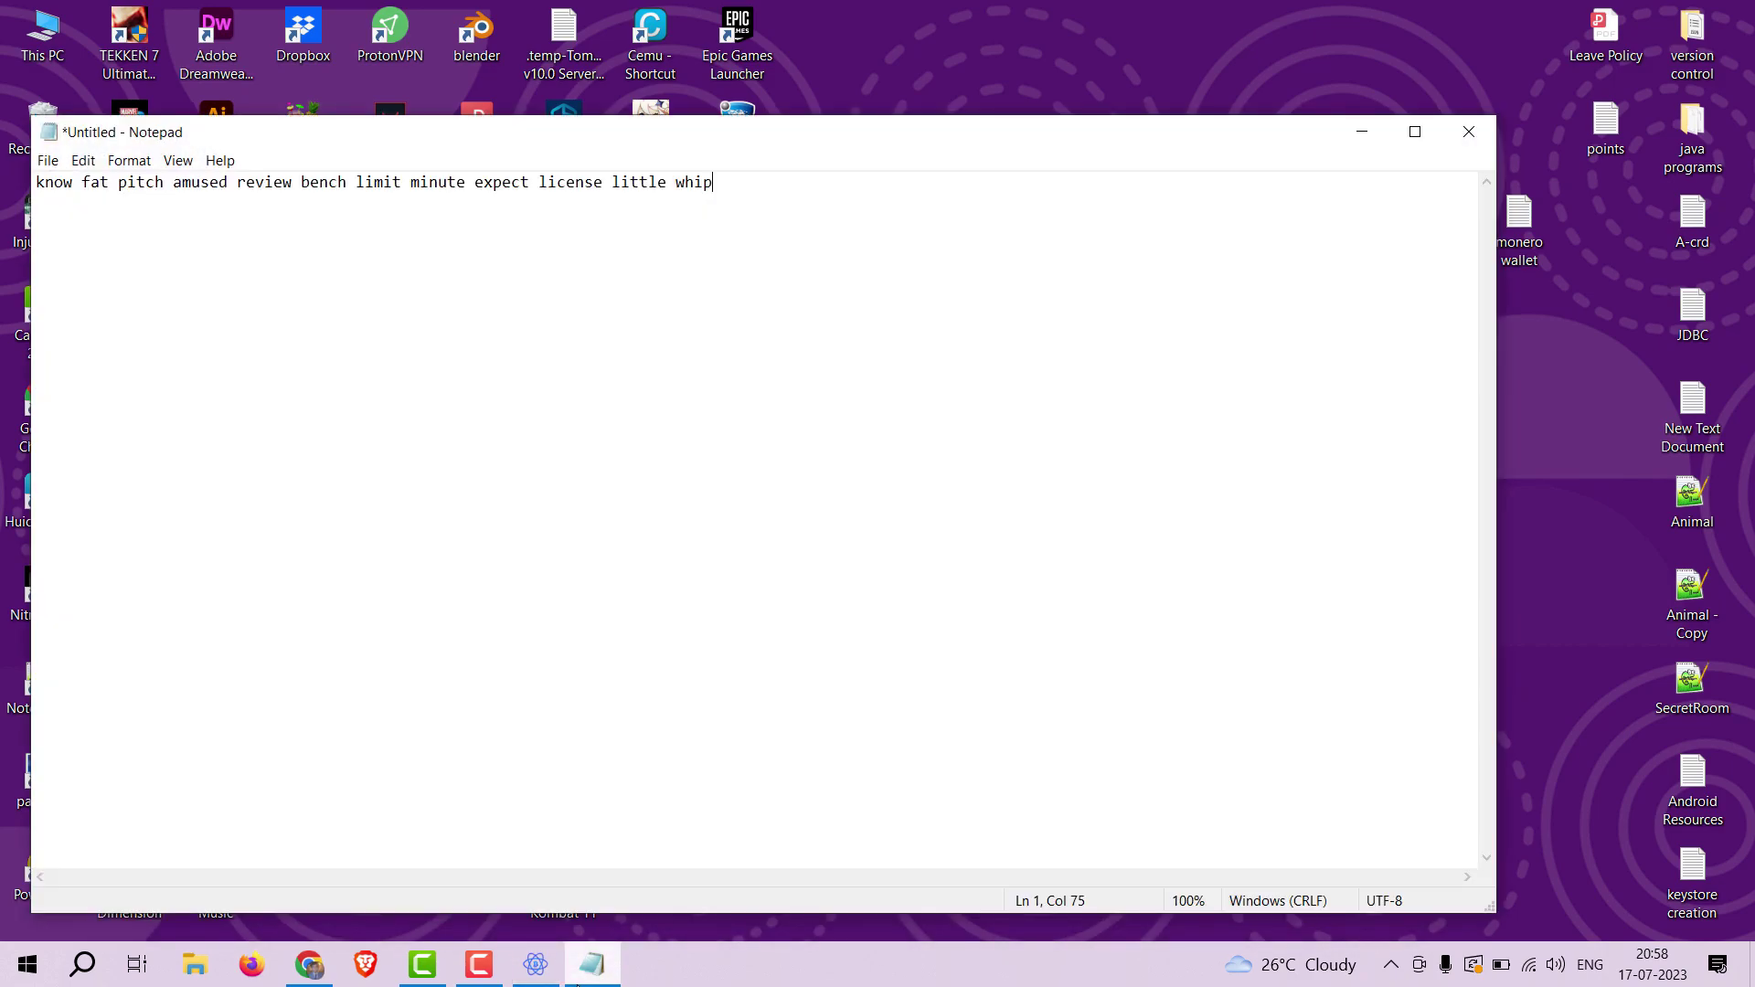
click(576, 982)
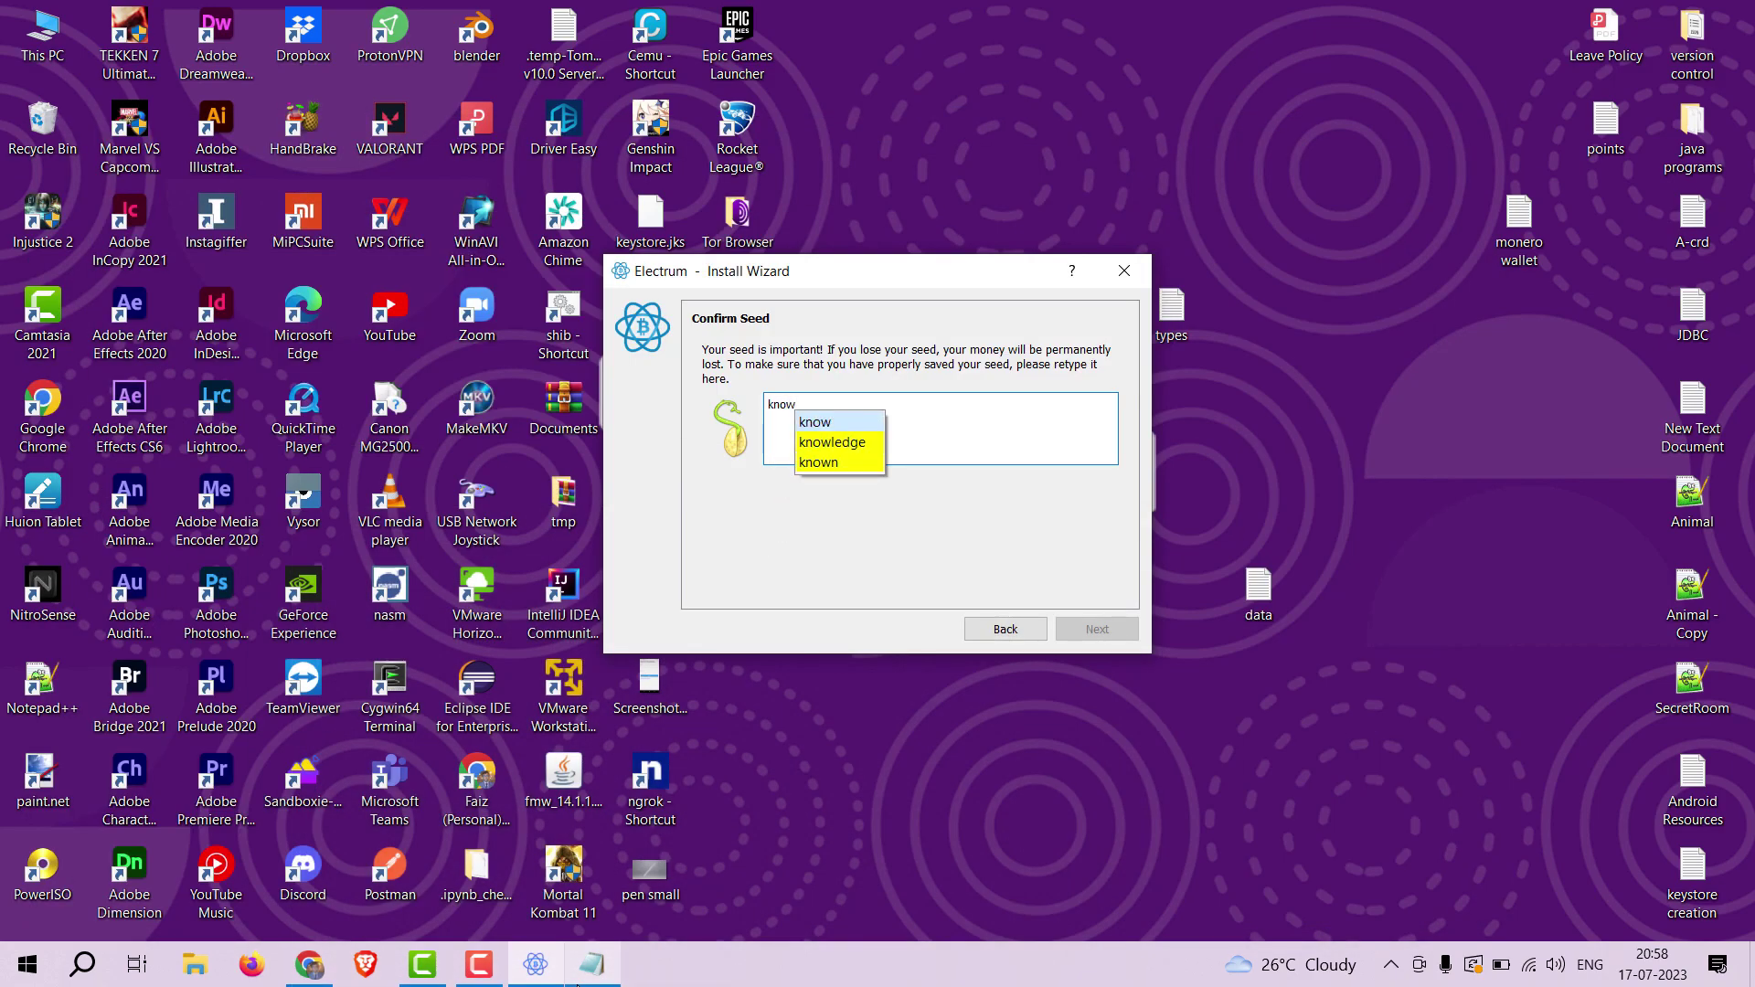
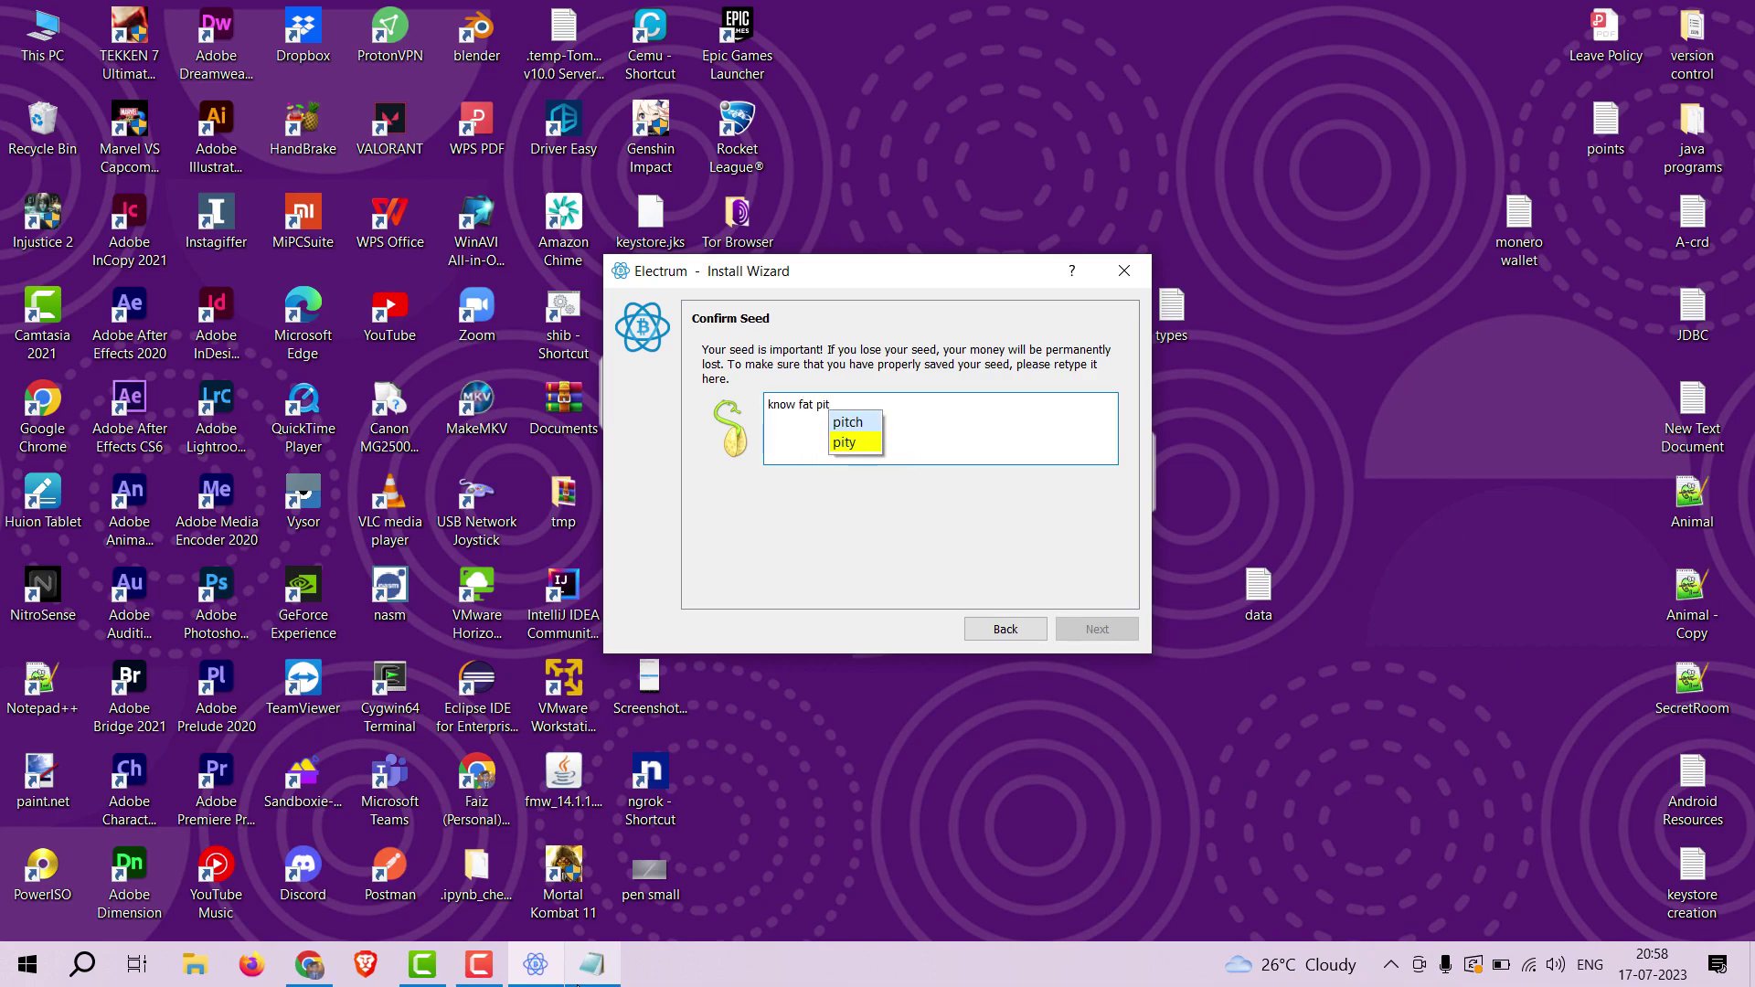
click(584, 973)
click(585, 974)
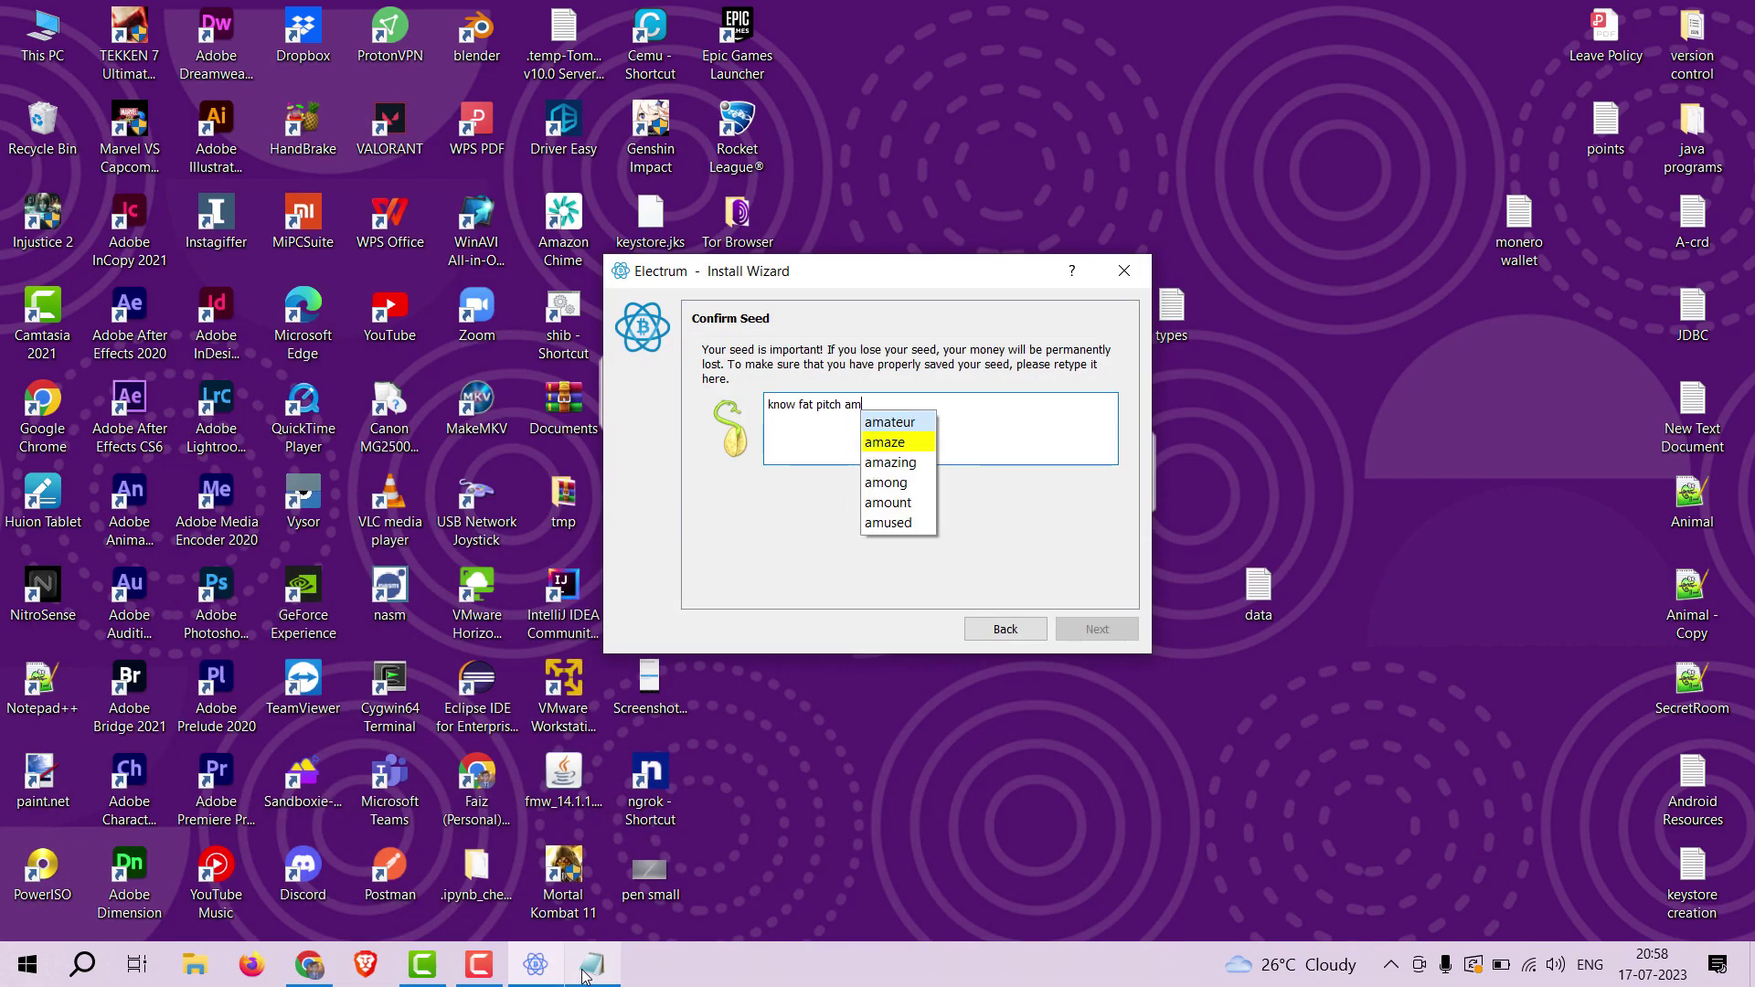
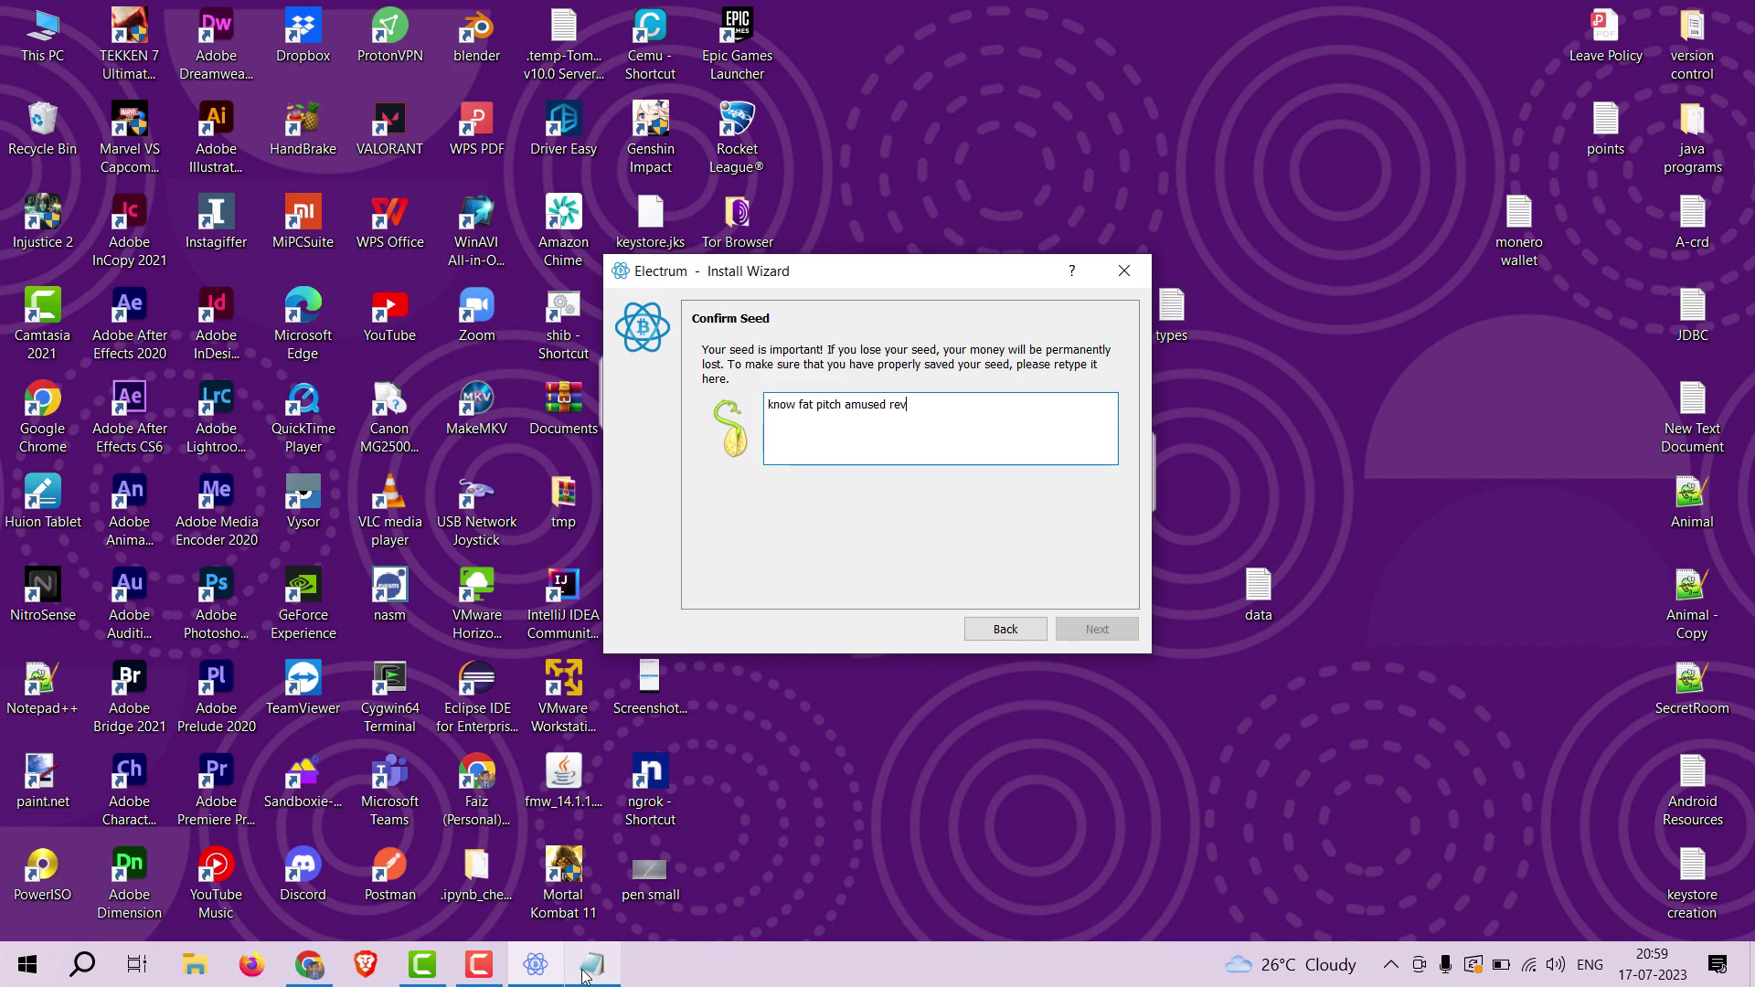
click(585, 974)
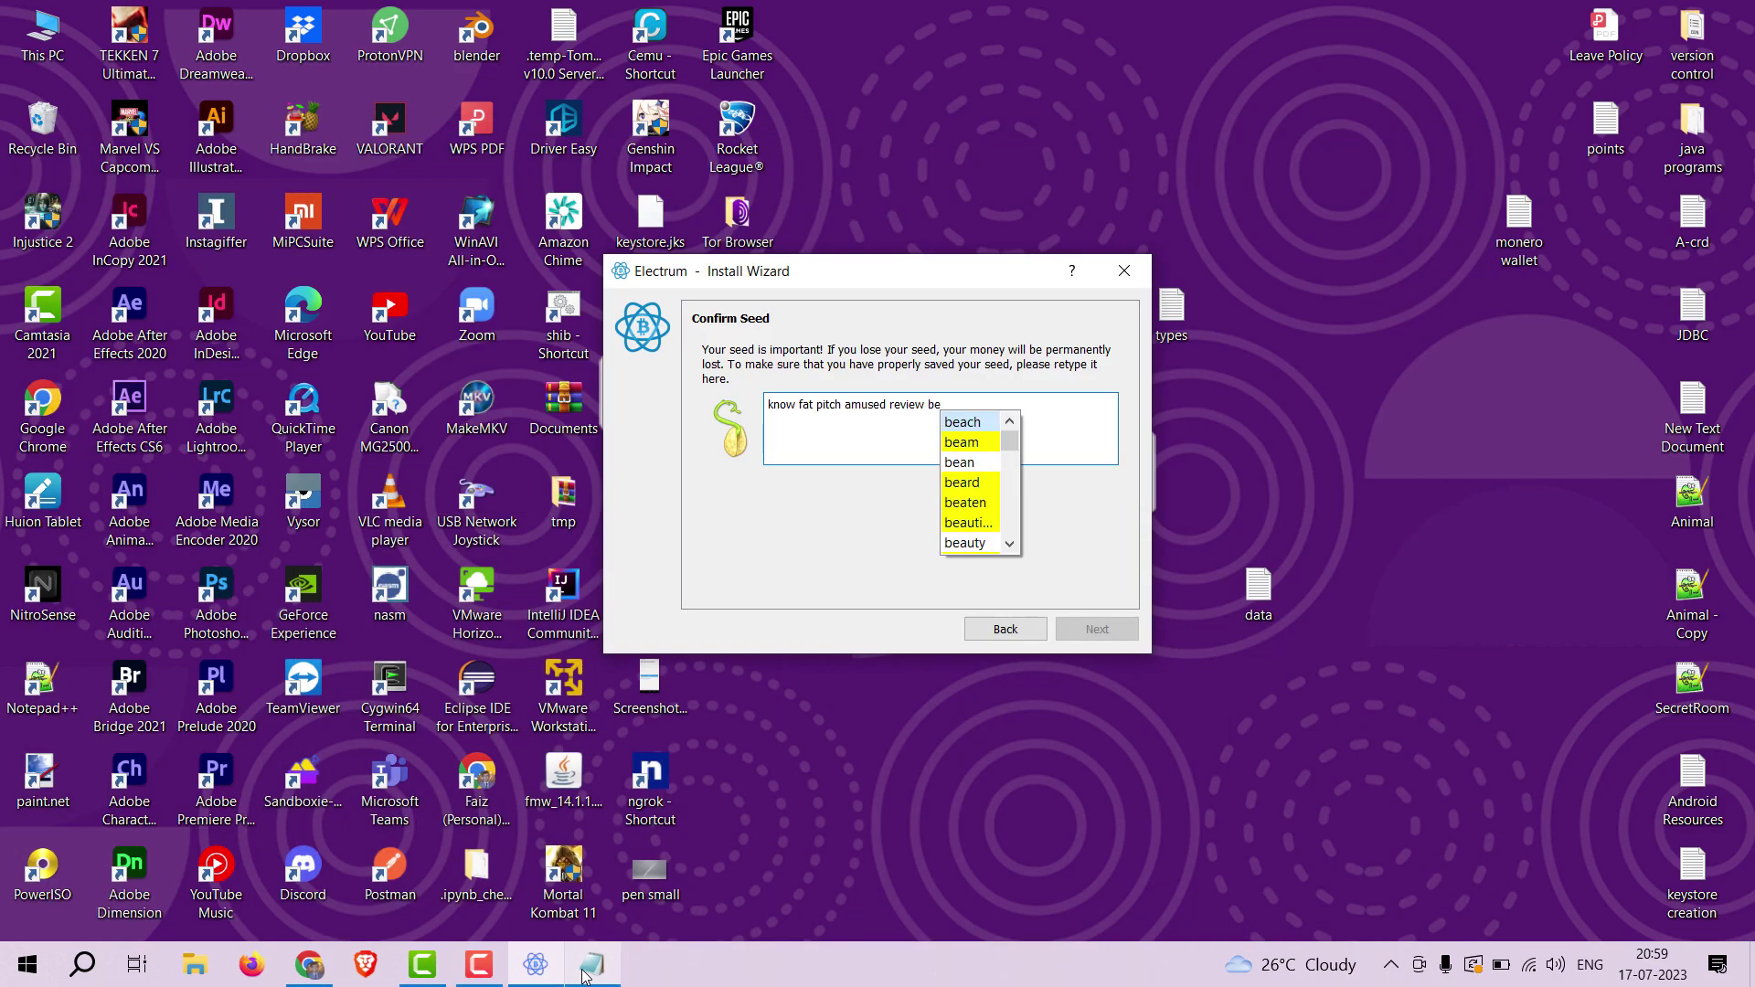
Retype the remaining six seed words from the Notepad copy to complete the confirmation.
click(585, 974)
click(585, 974)
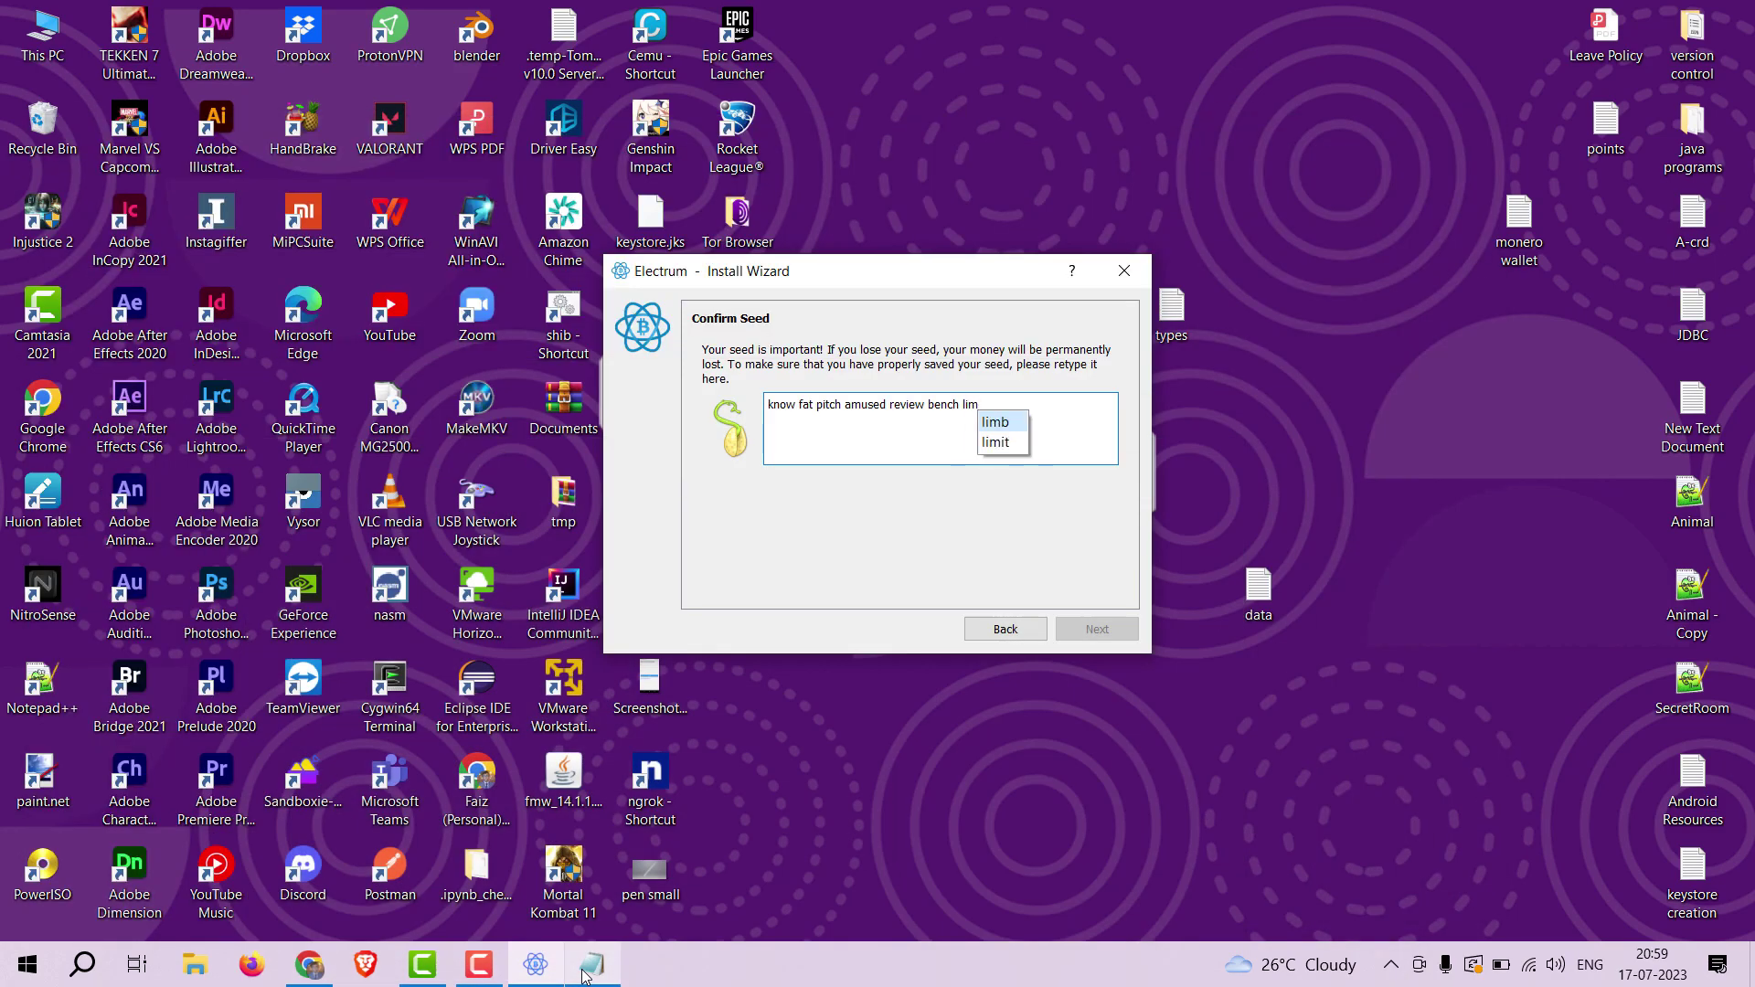
click(585, 975)
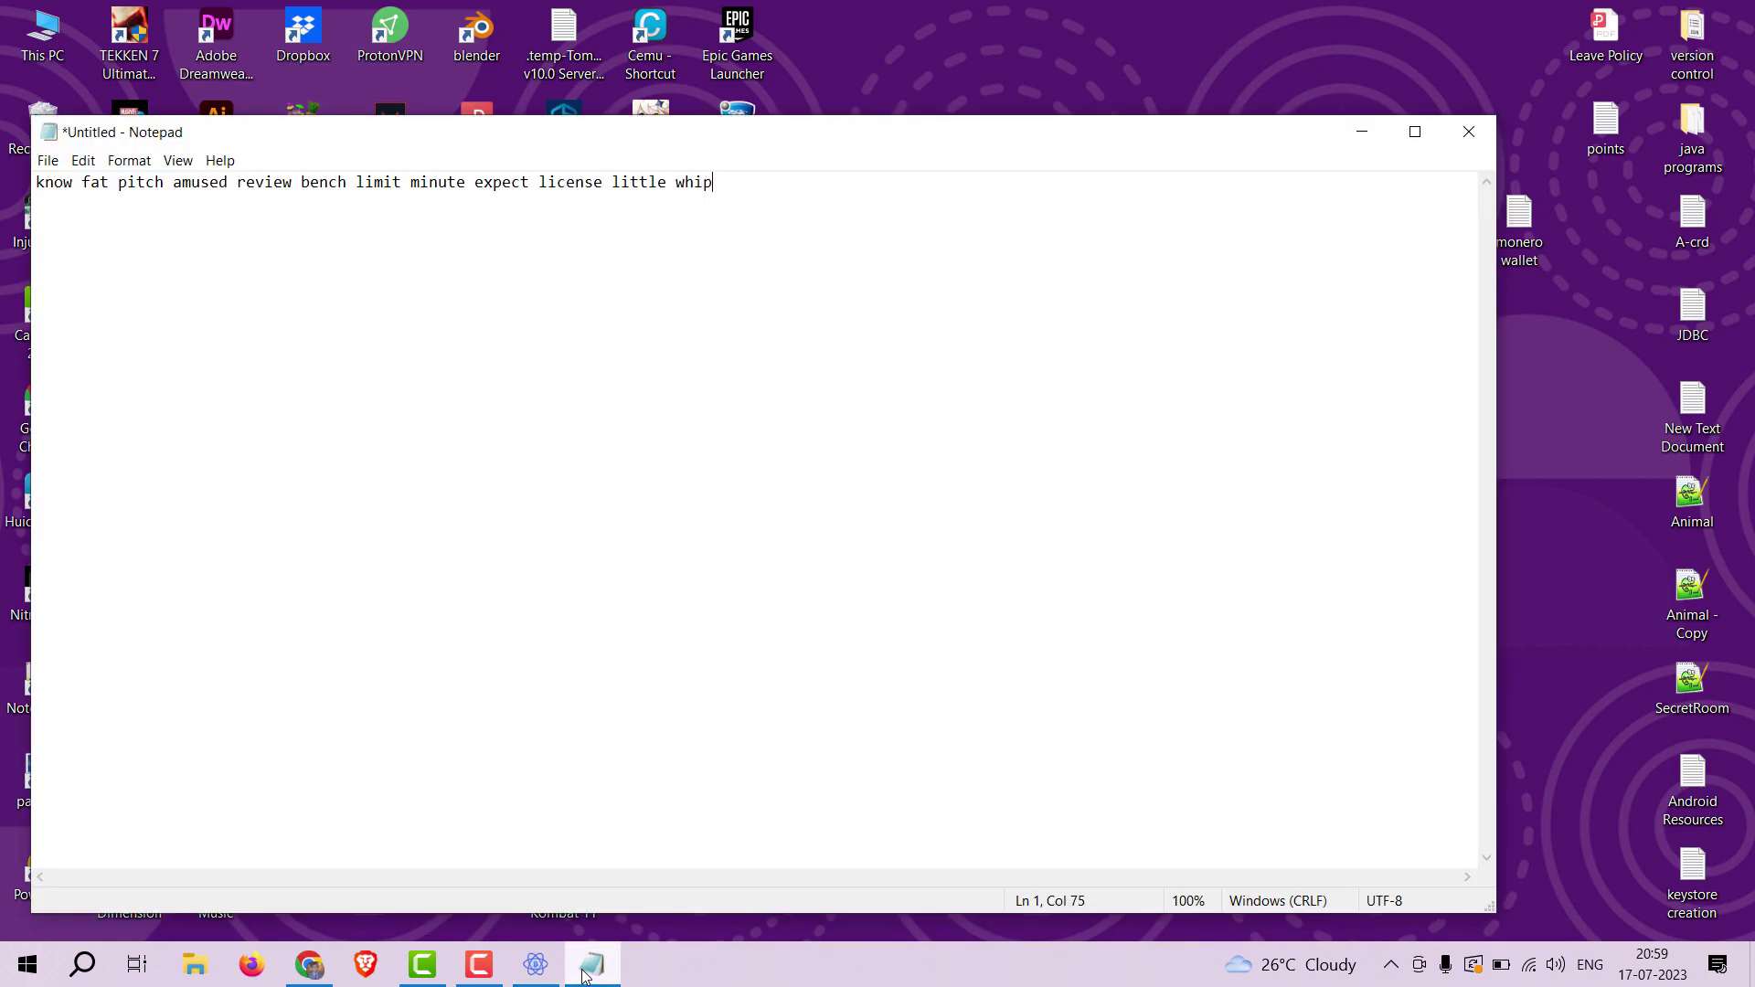
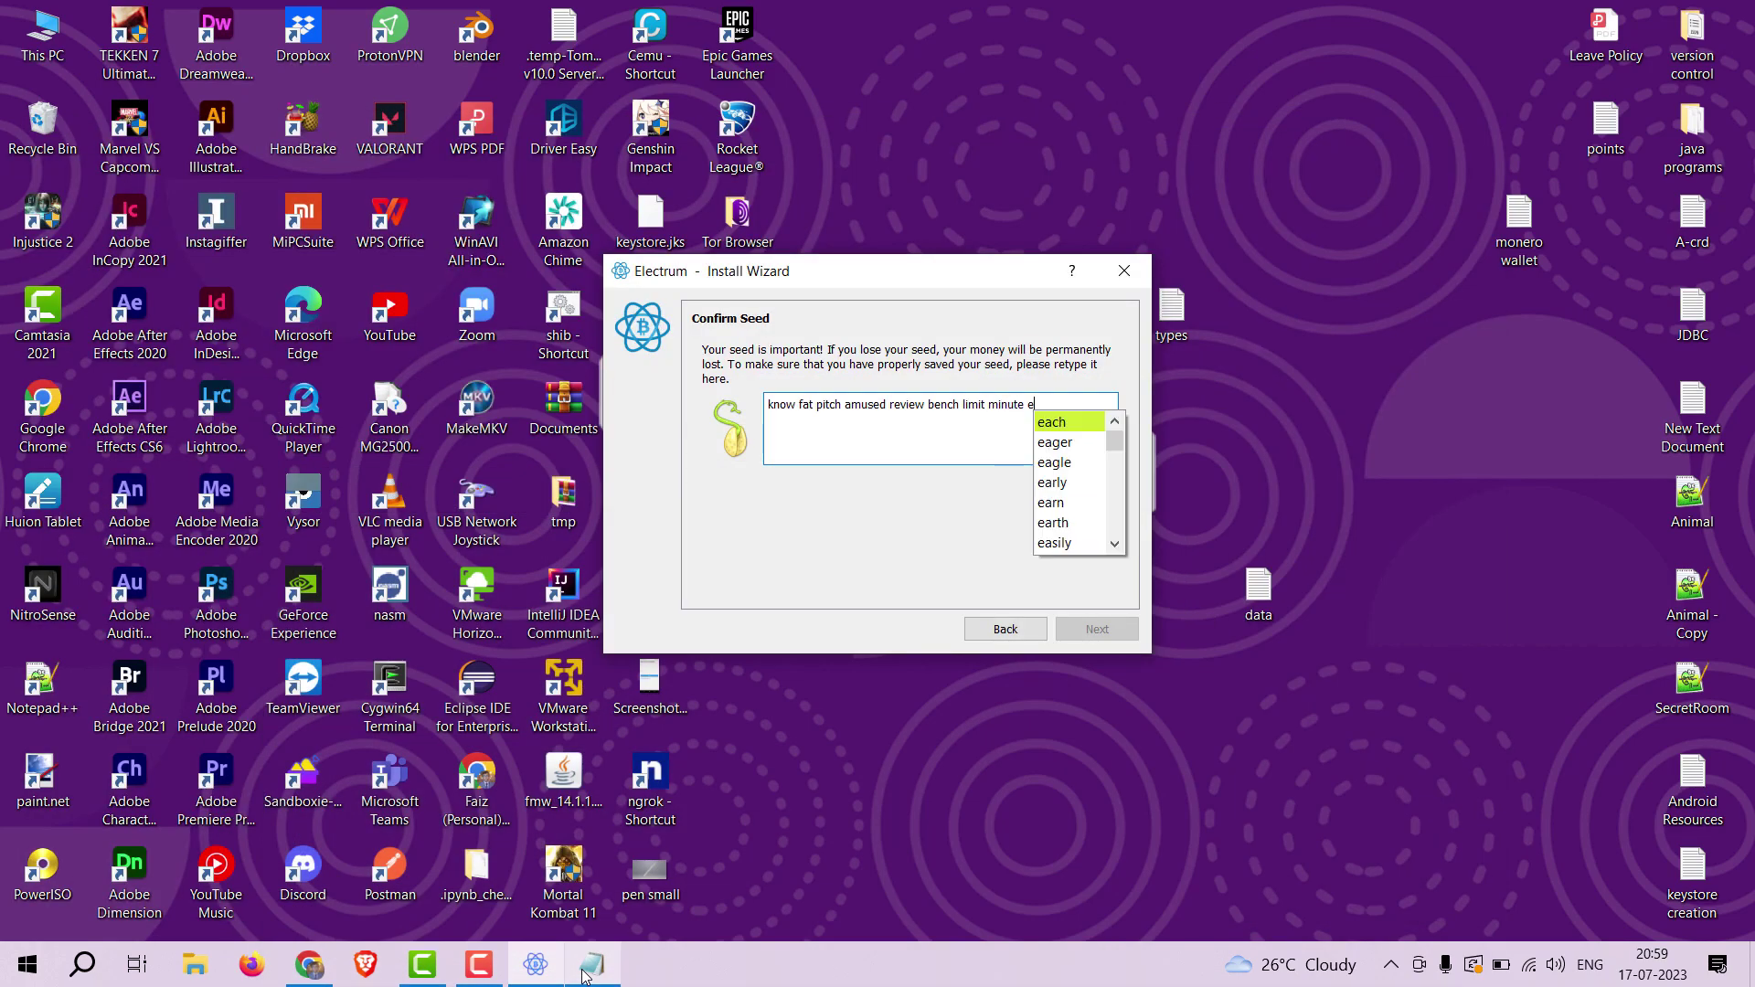
click(585, 974)
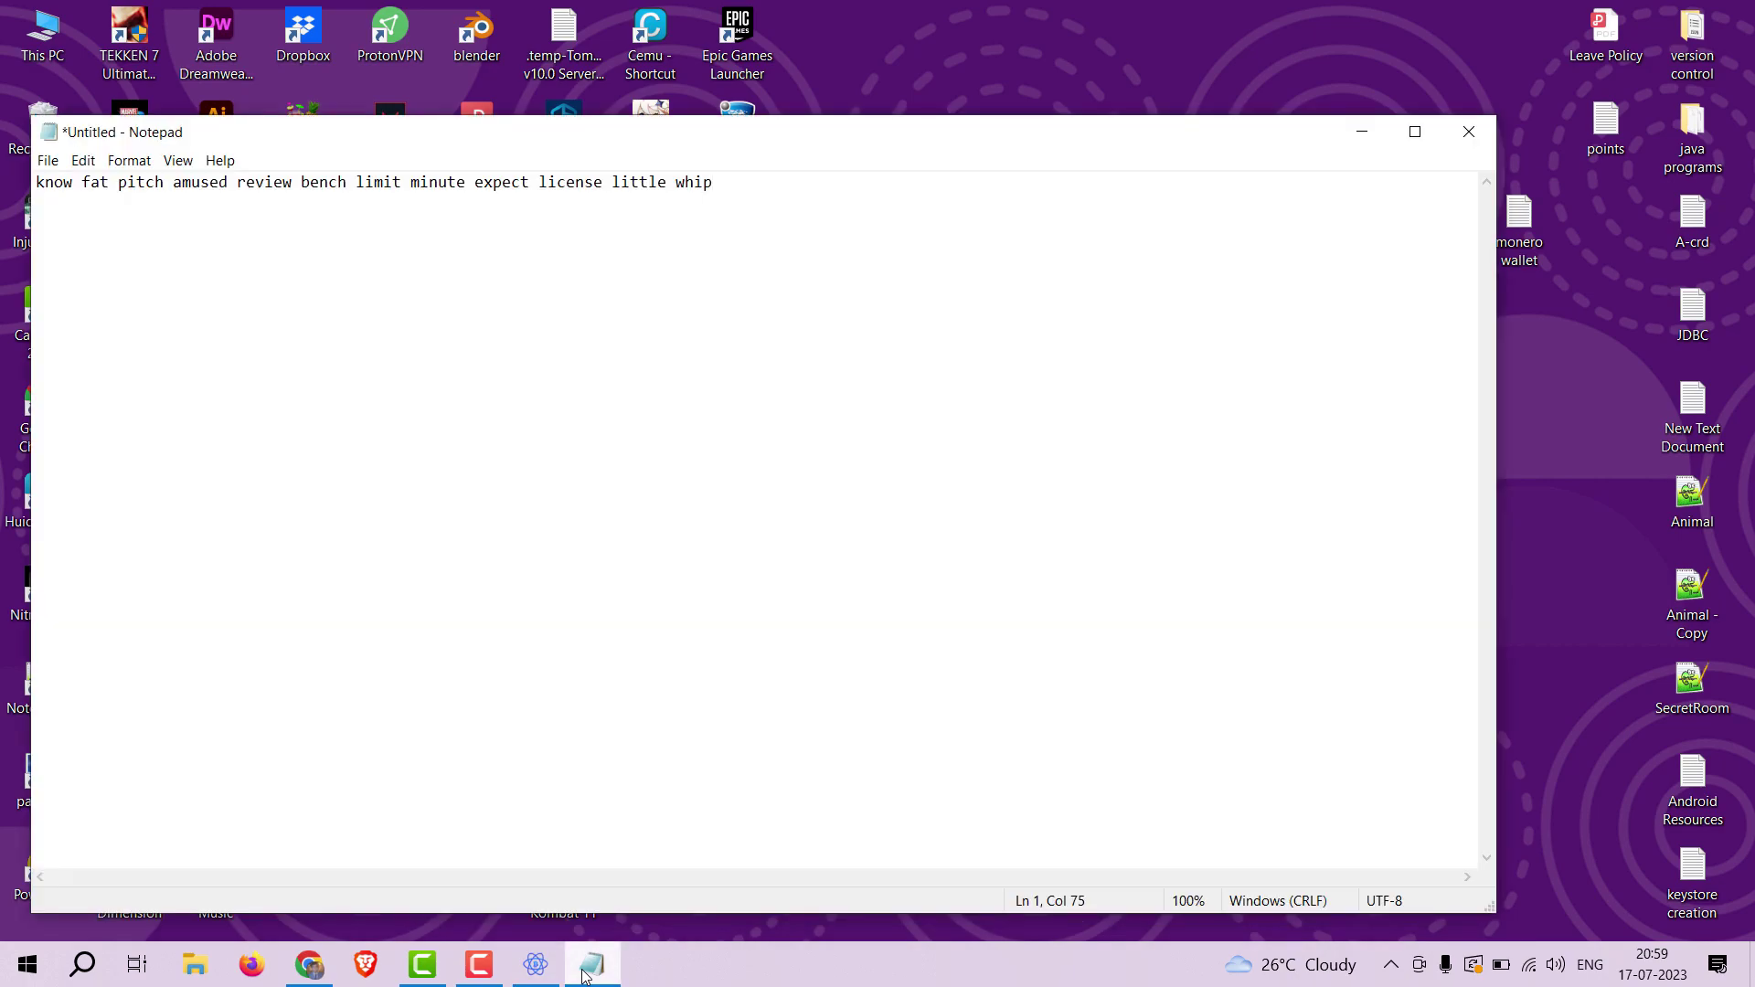
click(585, 974)
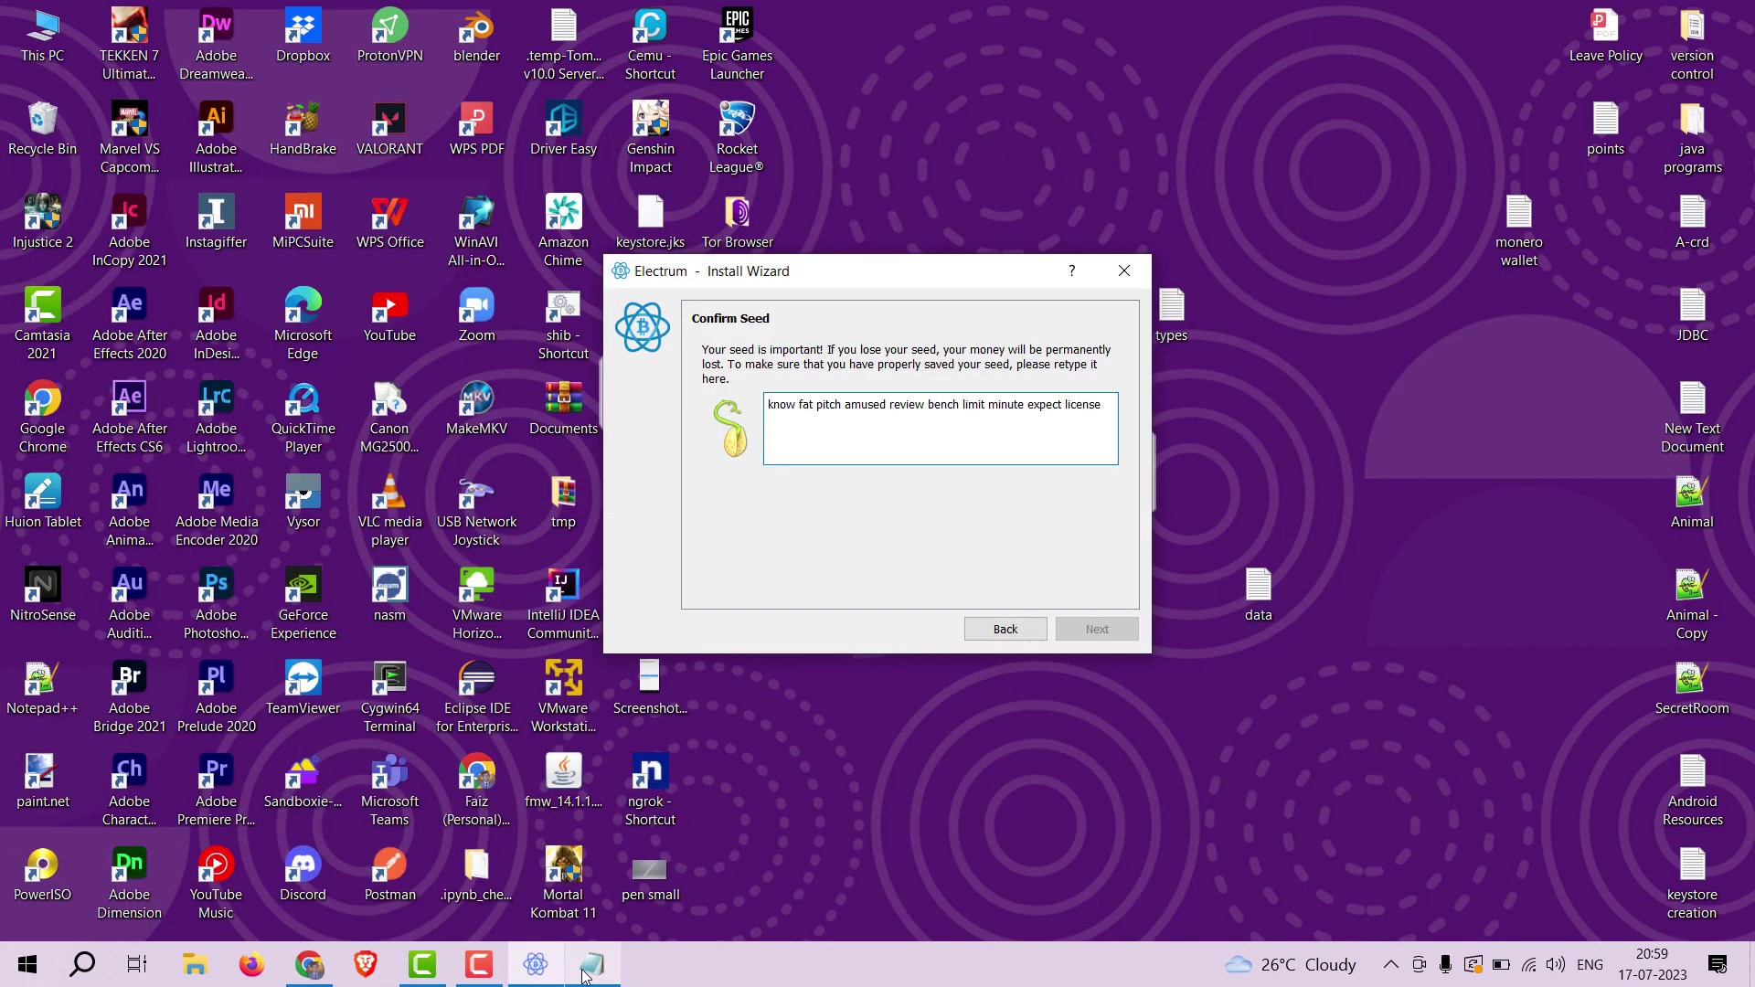
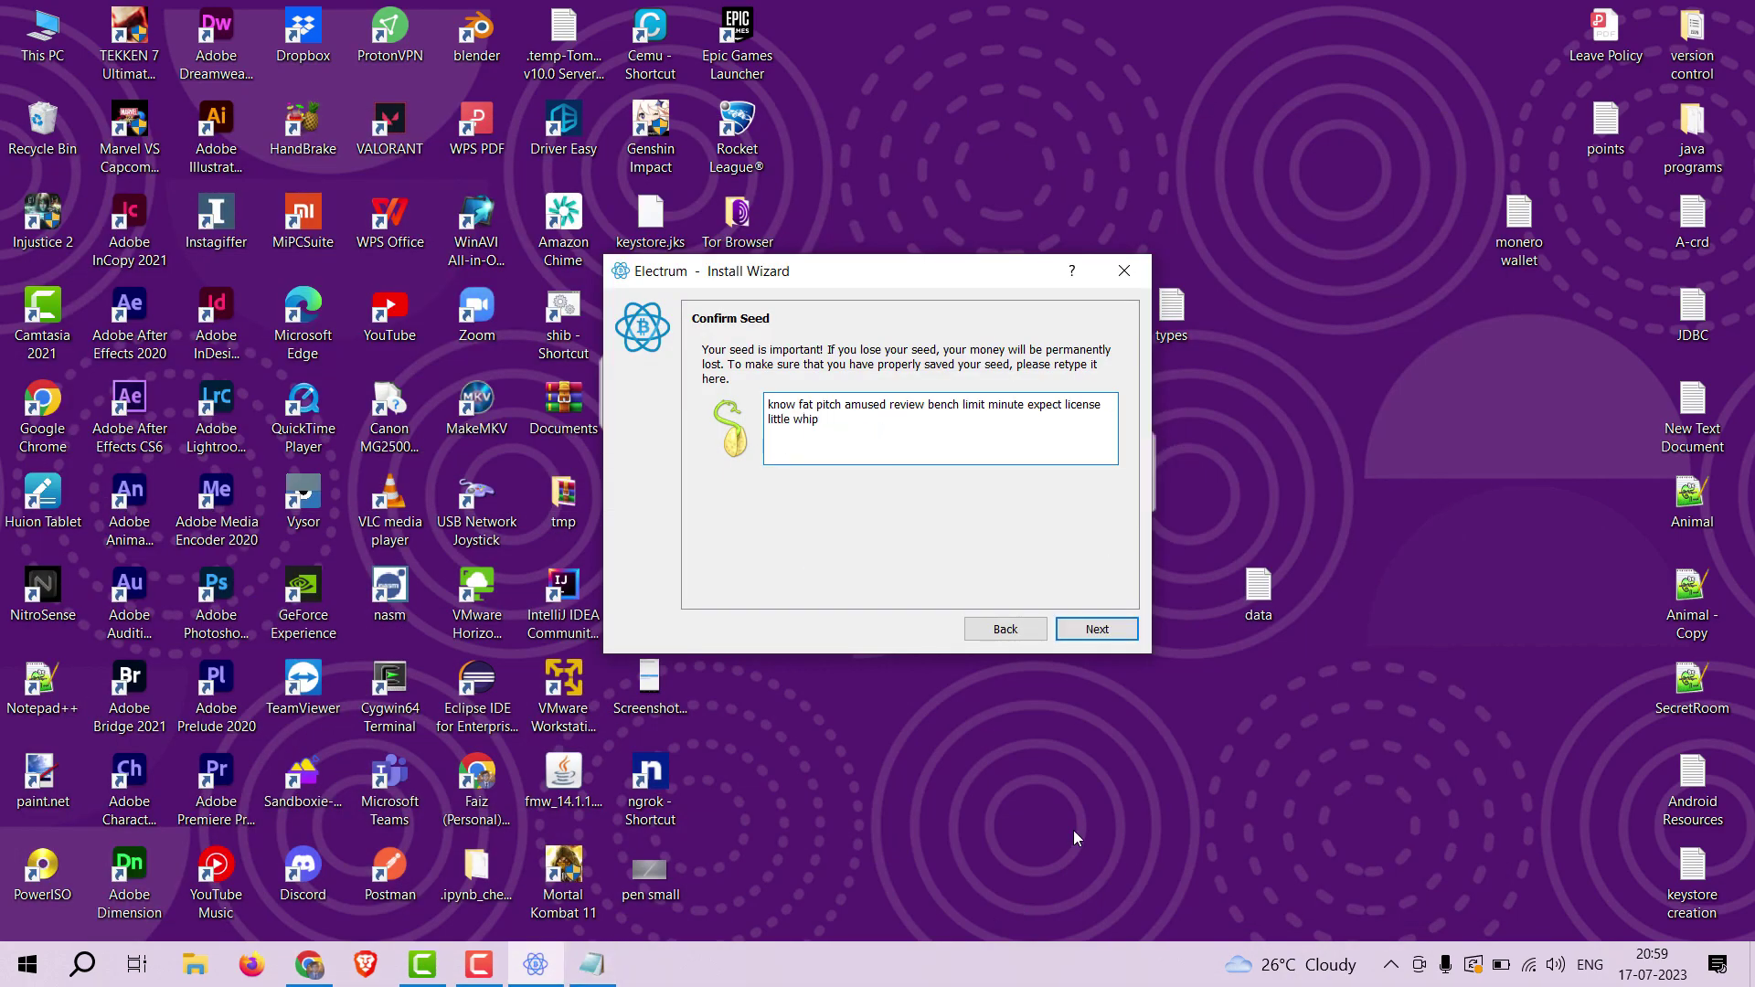
Set and confirm a wallet password with Encrypt wallet file kept on, opening default_wallet.
click(1079, 627)
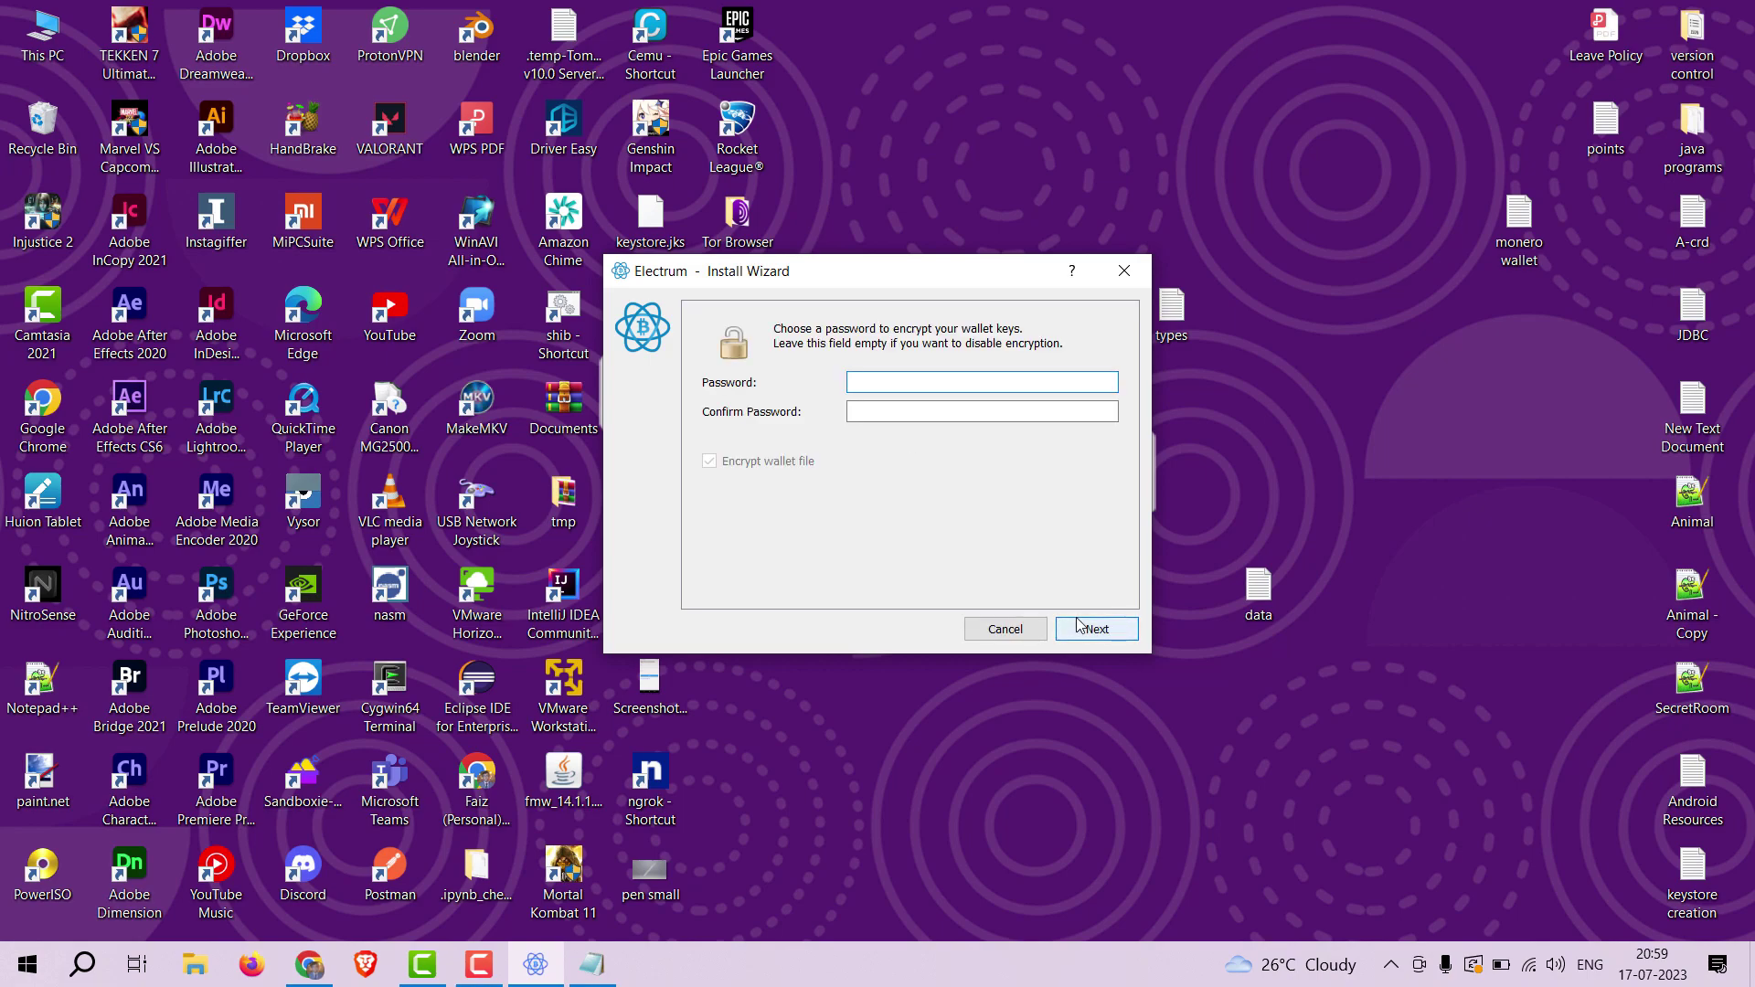
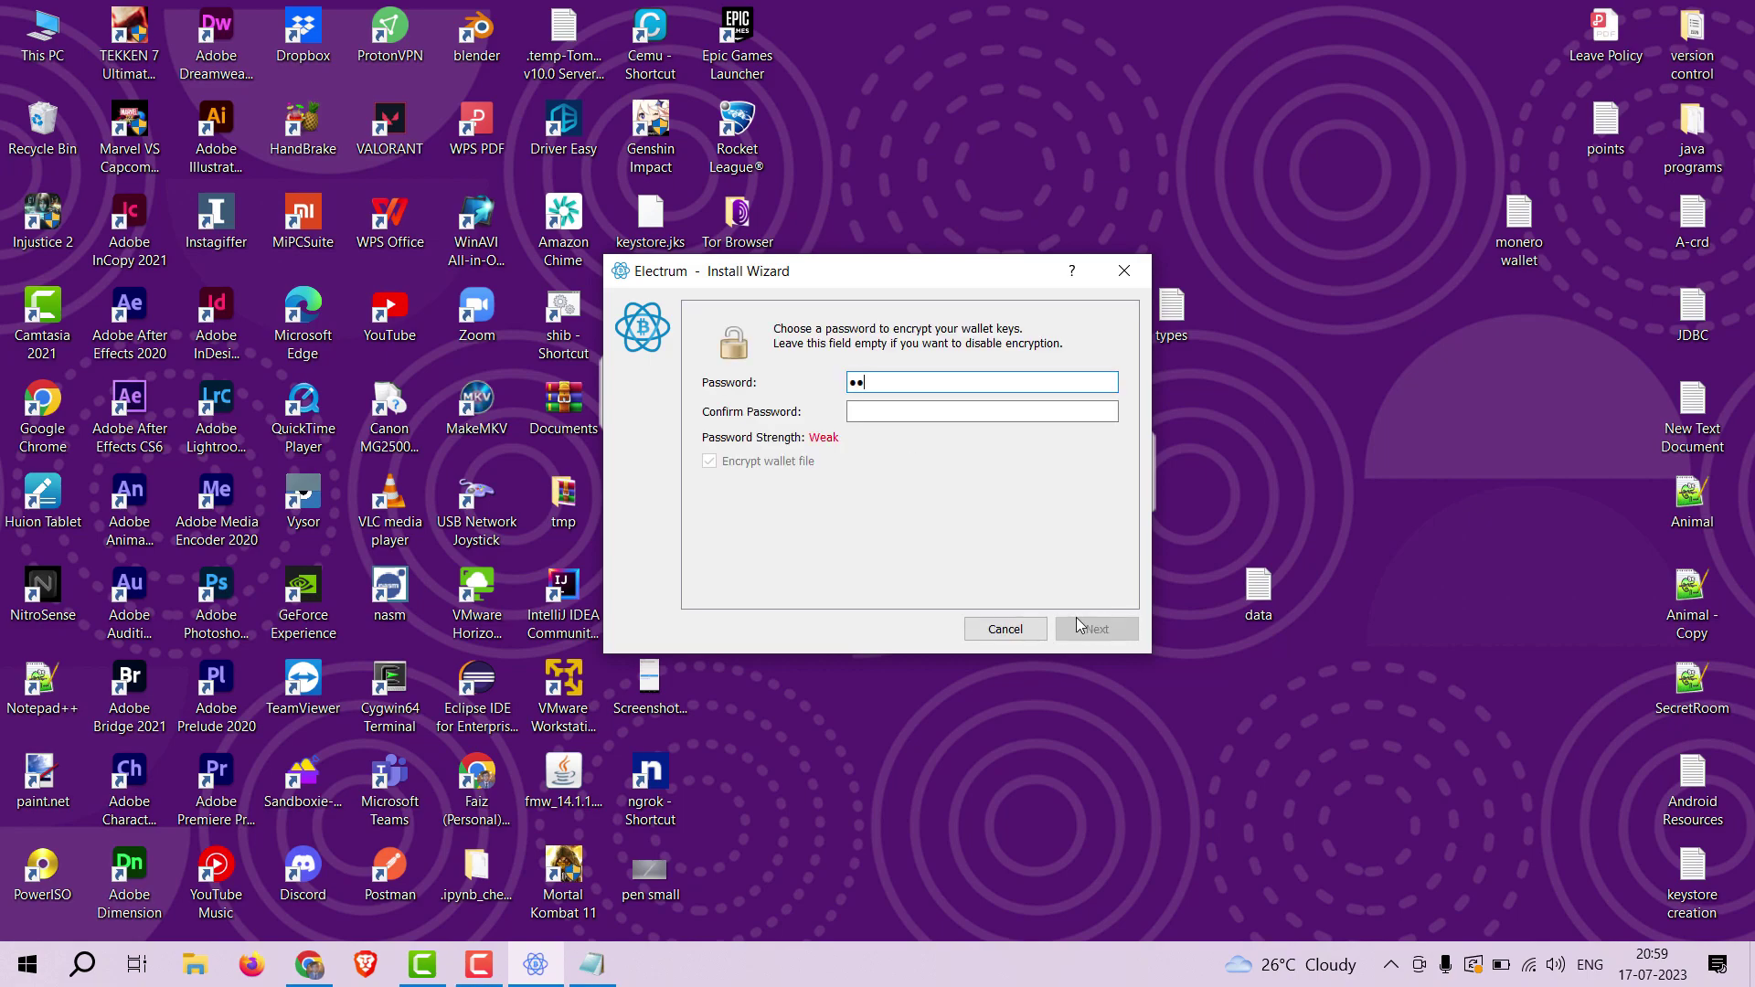
click(982, 410)
text(a)
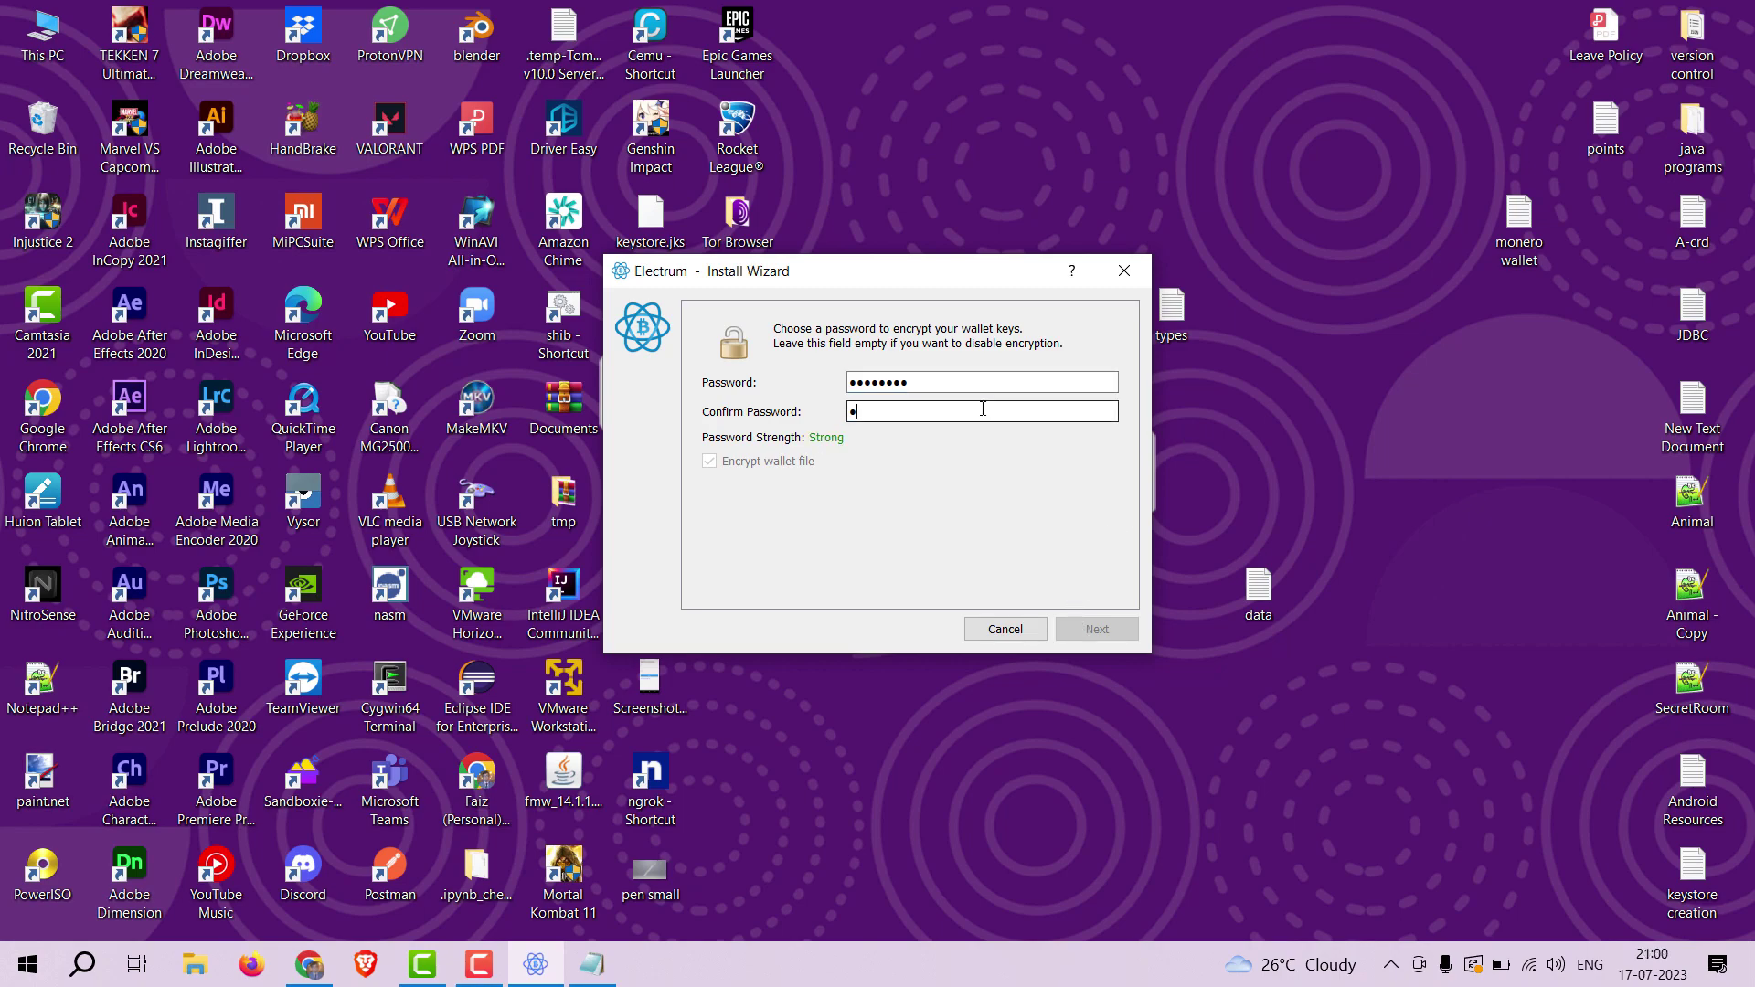
text(aaaaaa)
text(aa)
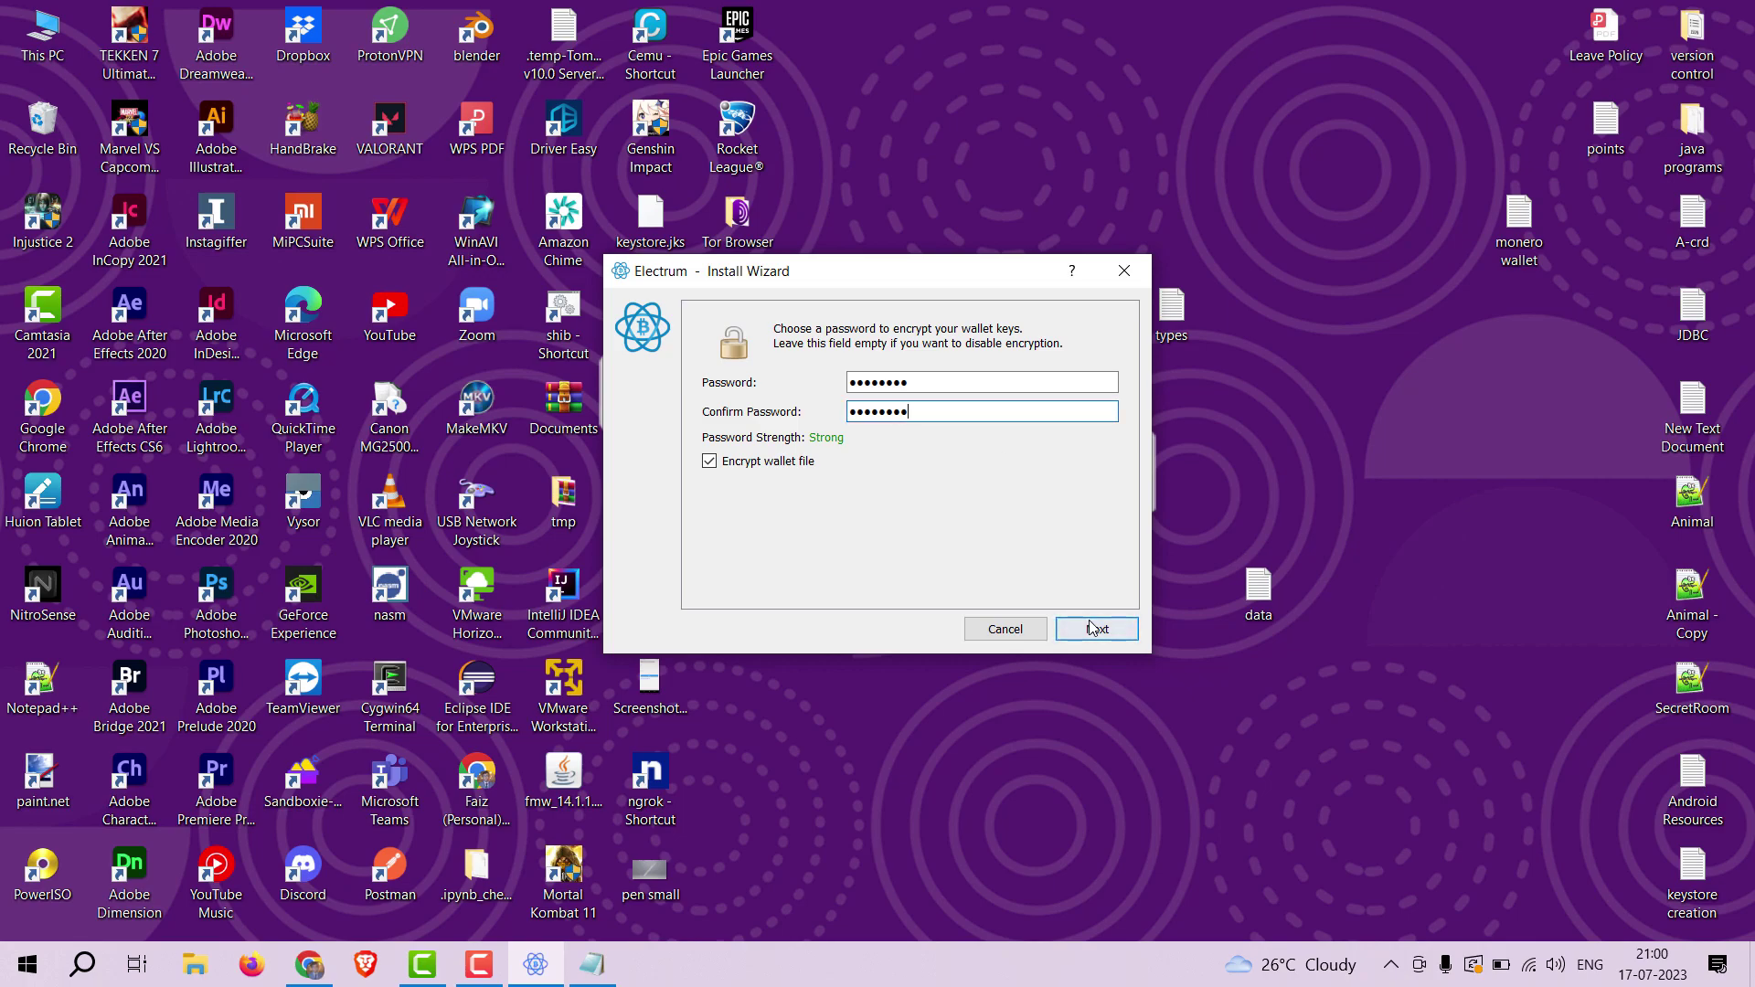
click(1089, 627)
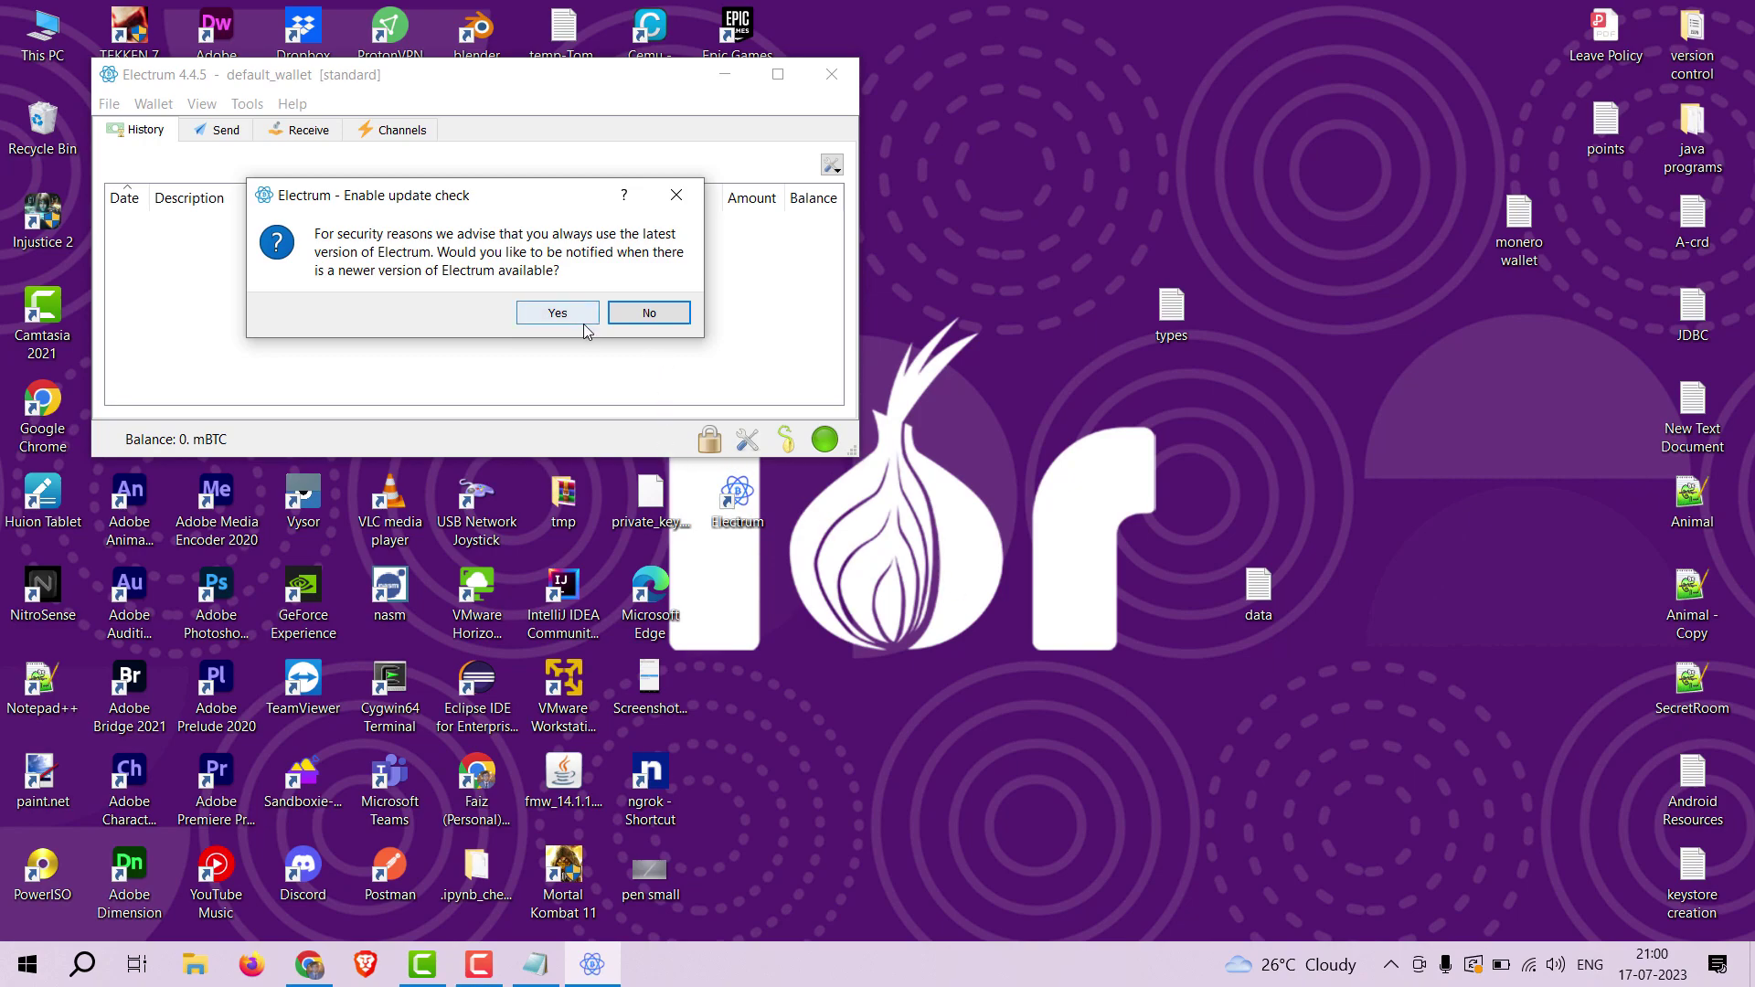
Enable update checks and create a new payment request on the Receive tab.
click(524, 312)
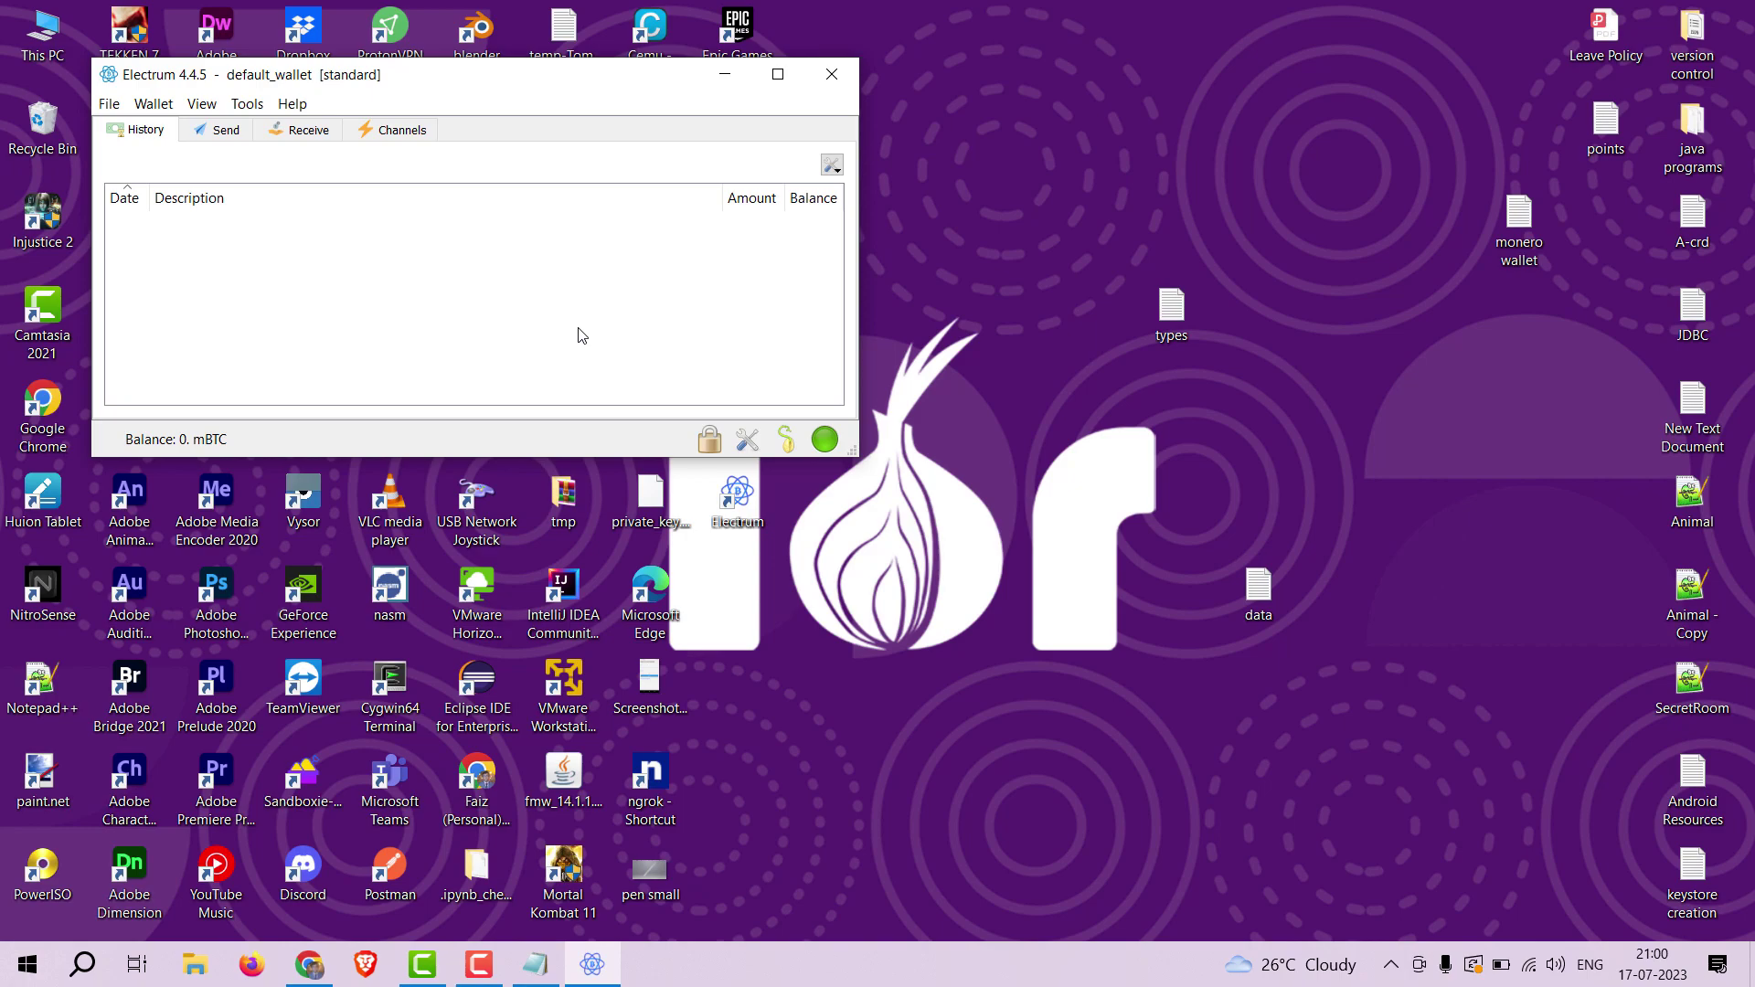
click(280, 136)
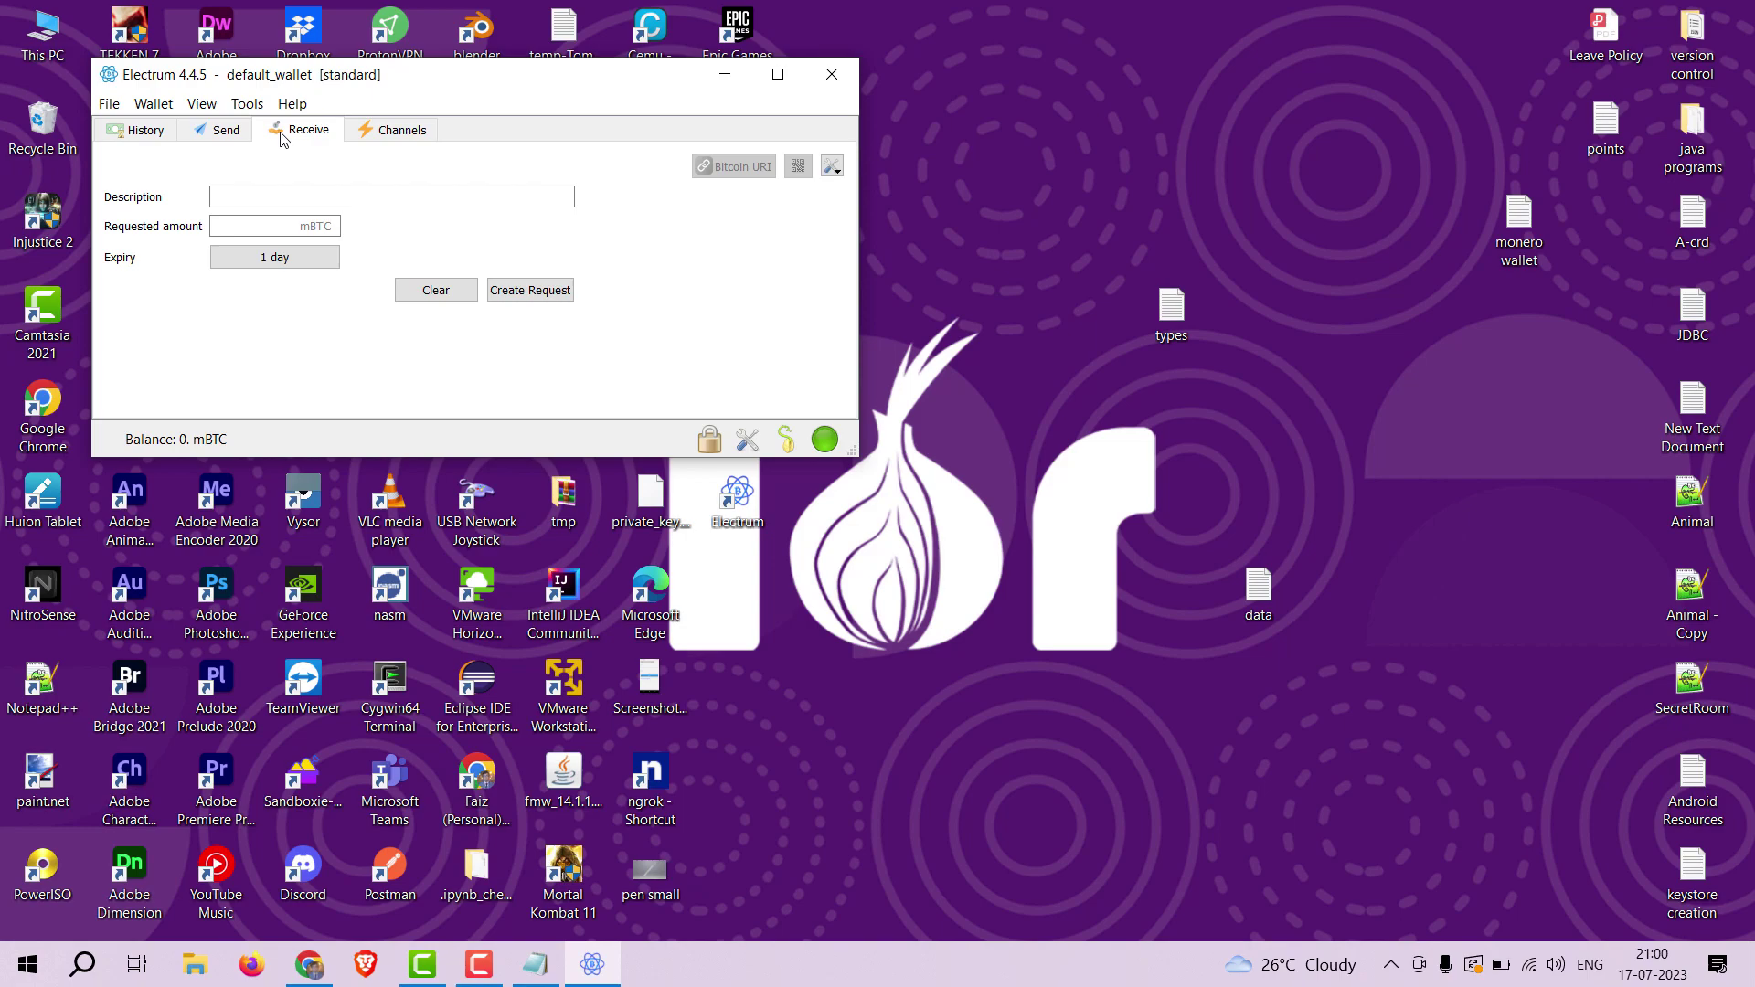
click(520, 289)
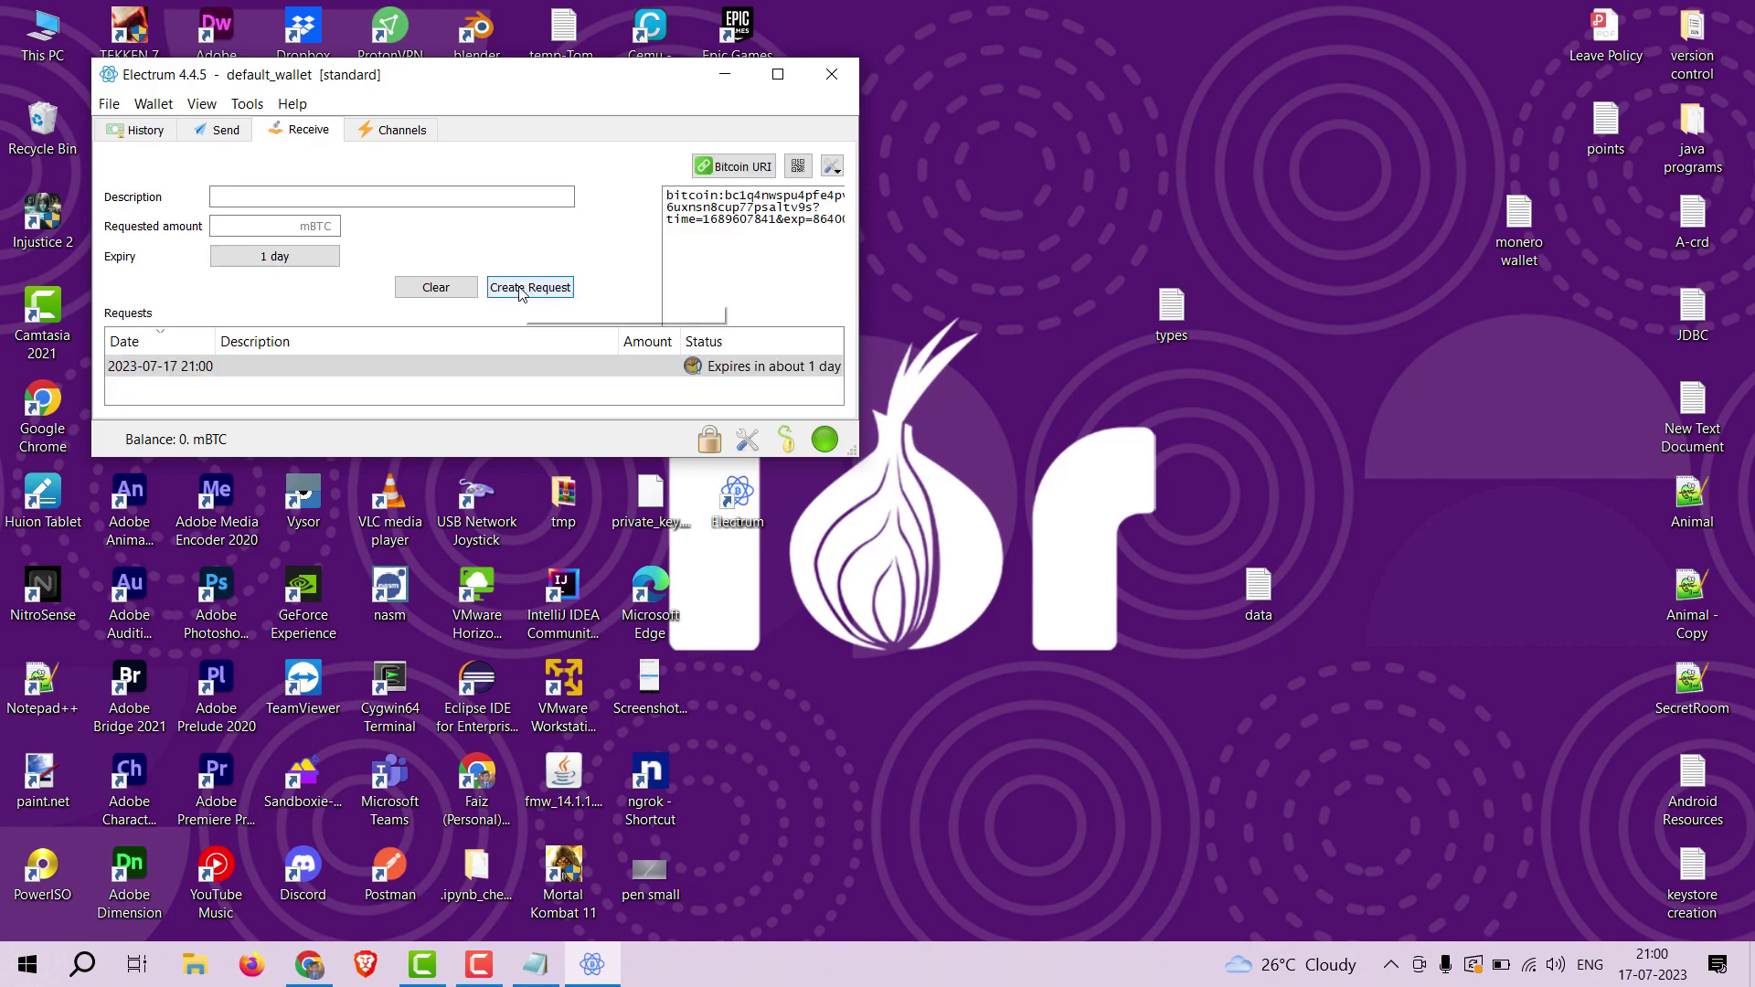
Maximize the wallet window, switch the request to Address view, and copy the plain receiving address.
click(763, 223)
click(777, 74)
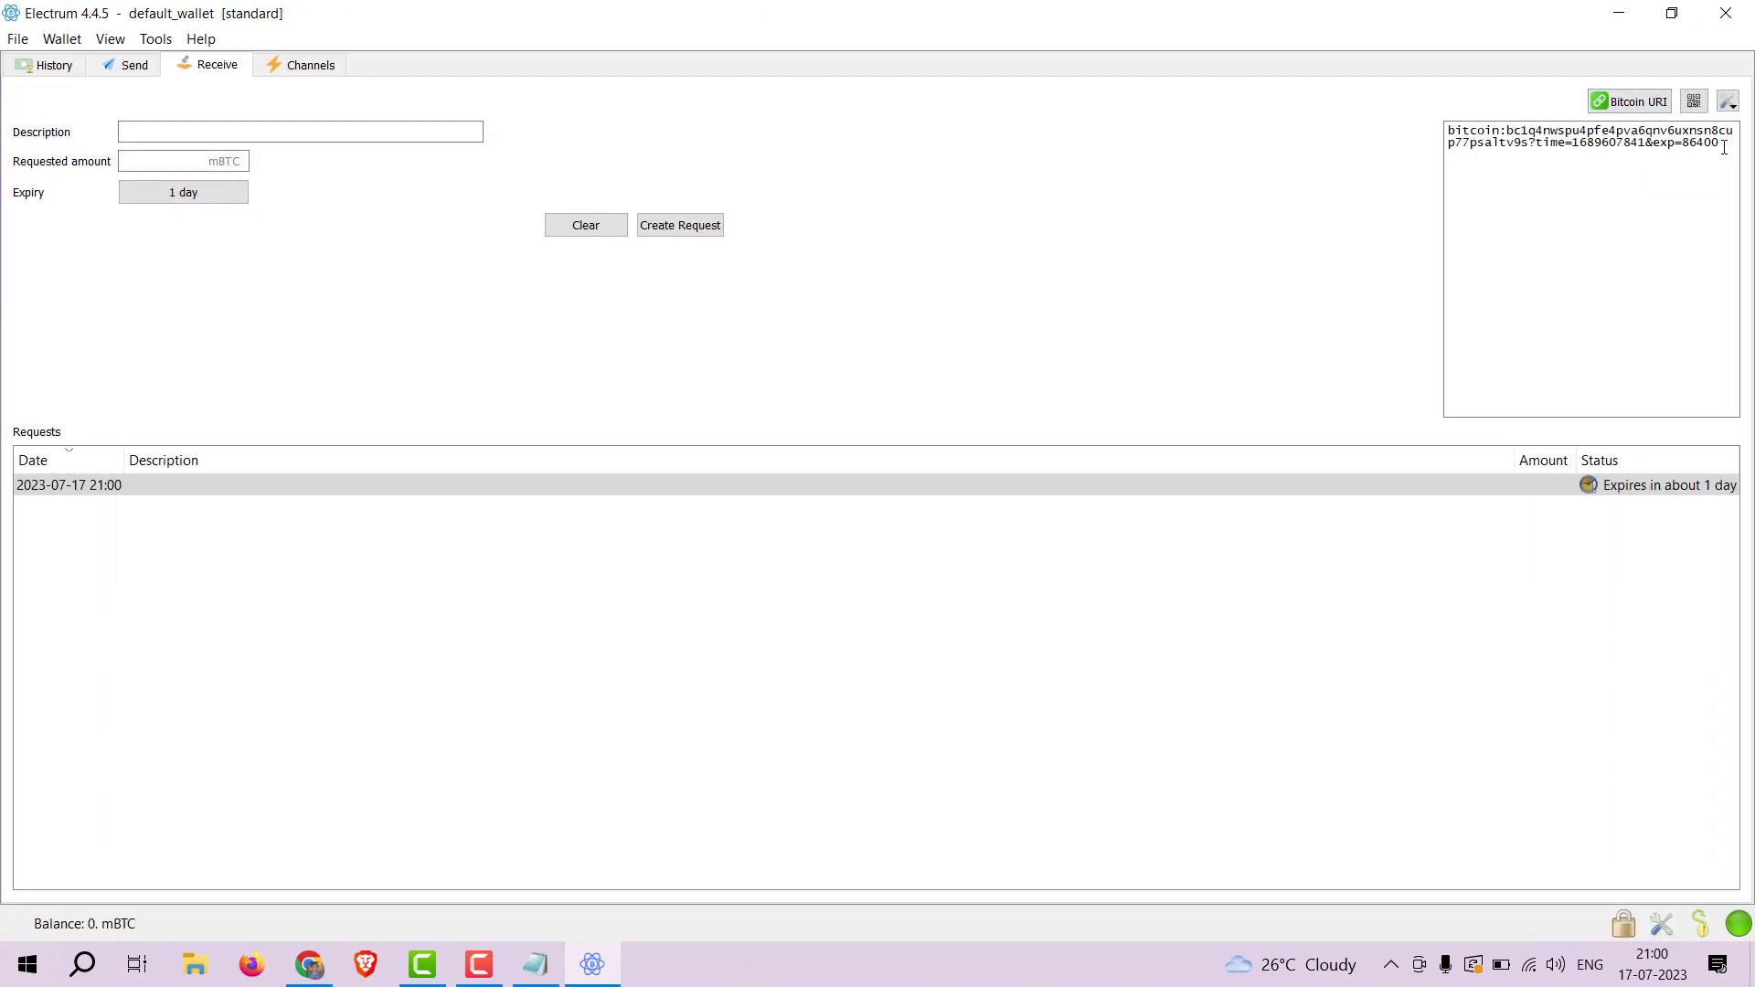
click(1651, 97)
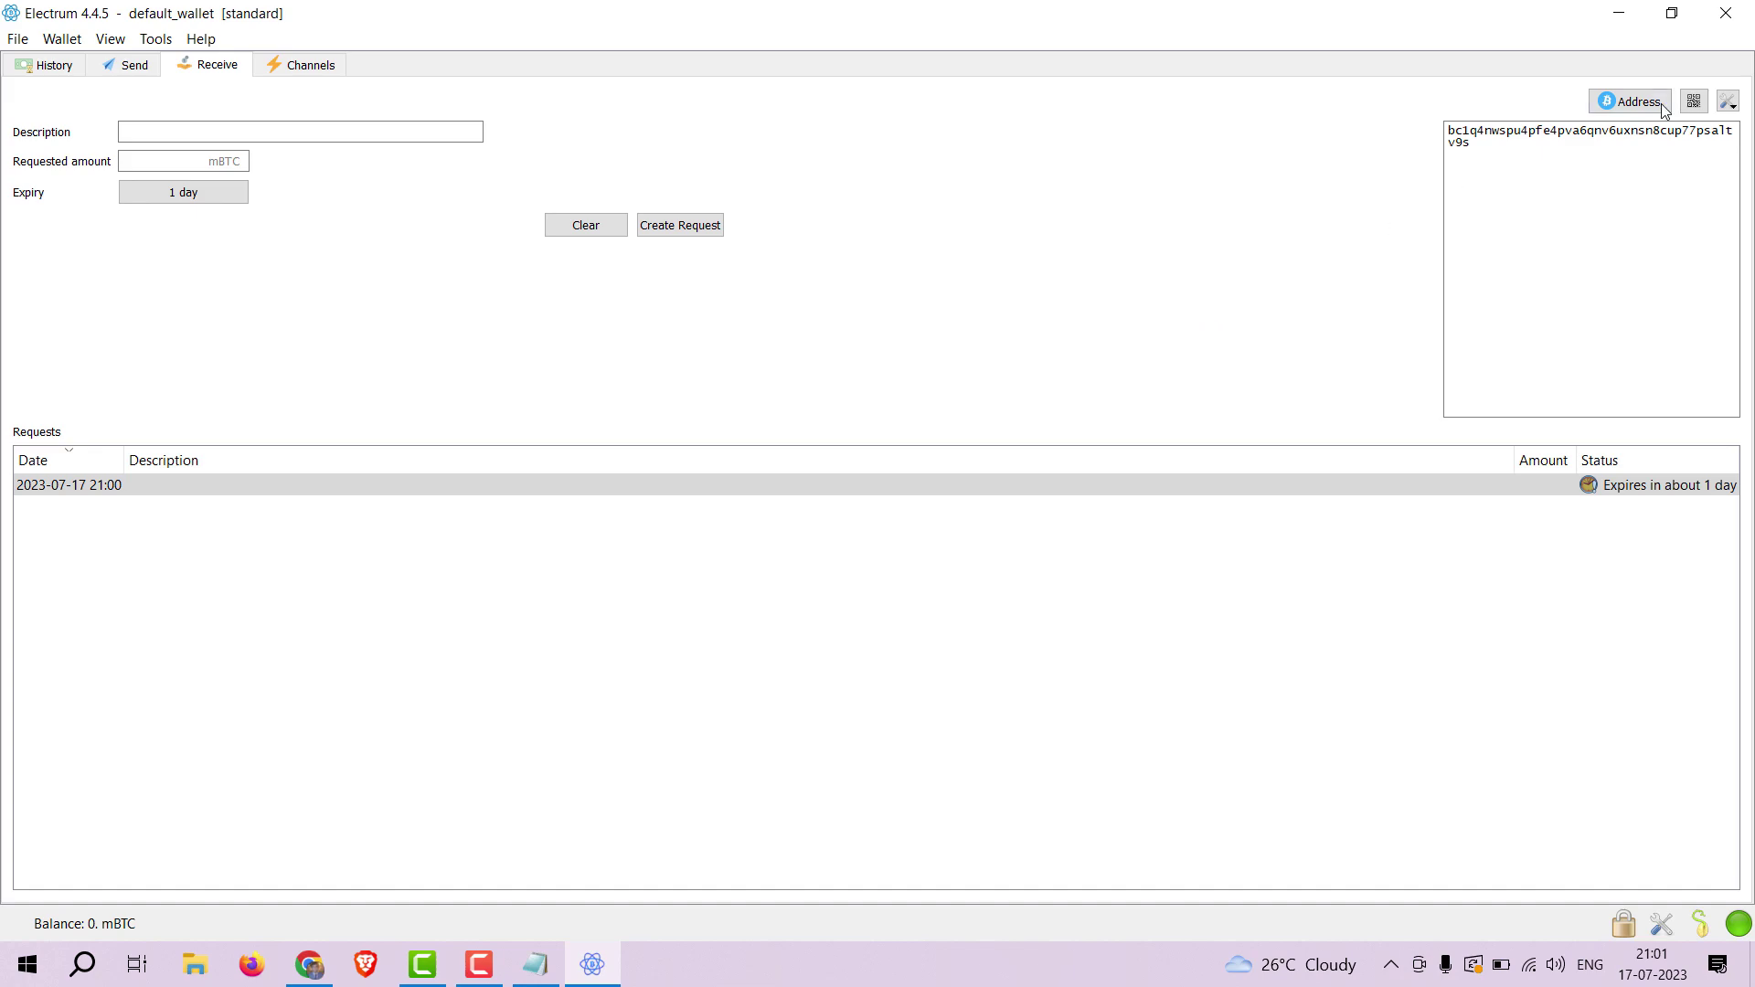
click(1555, 147)
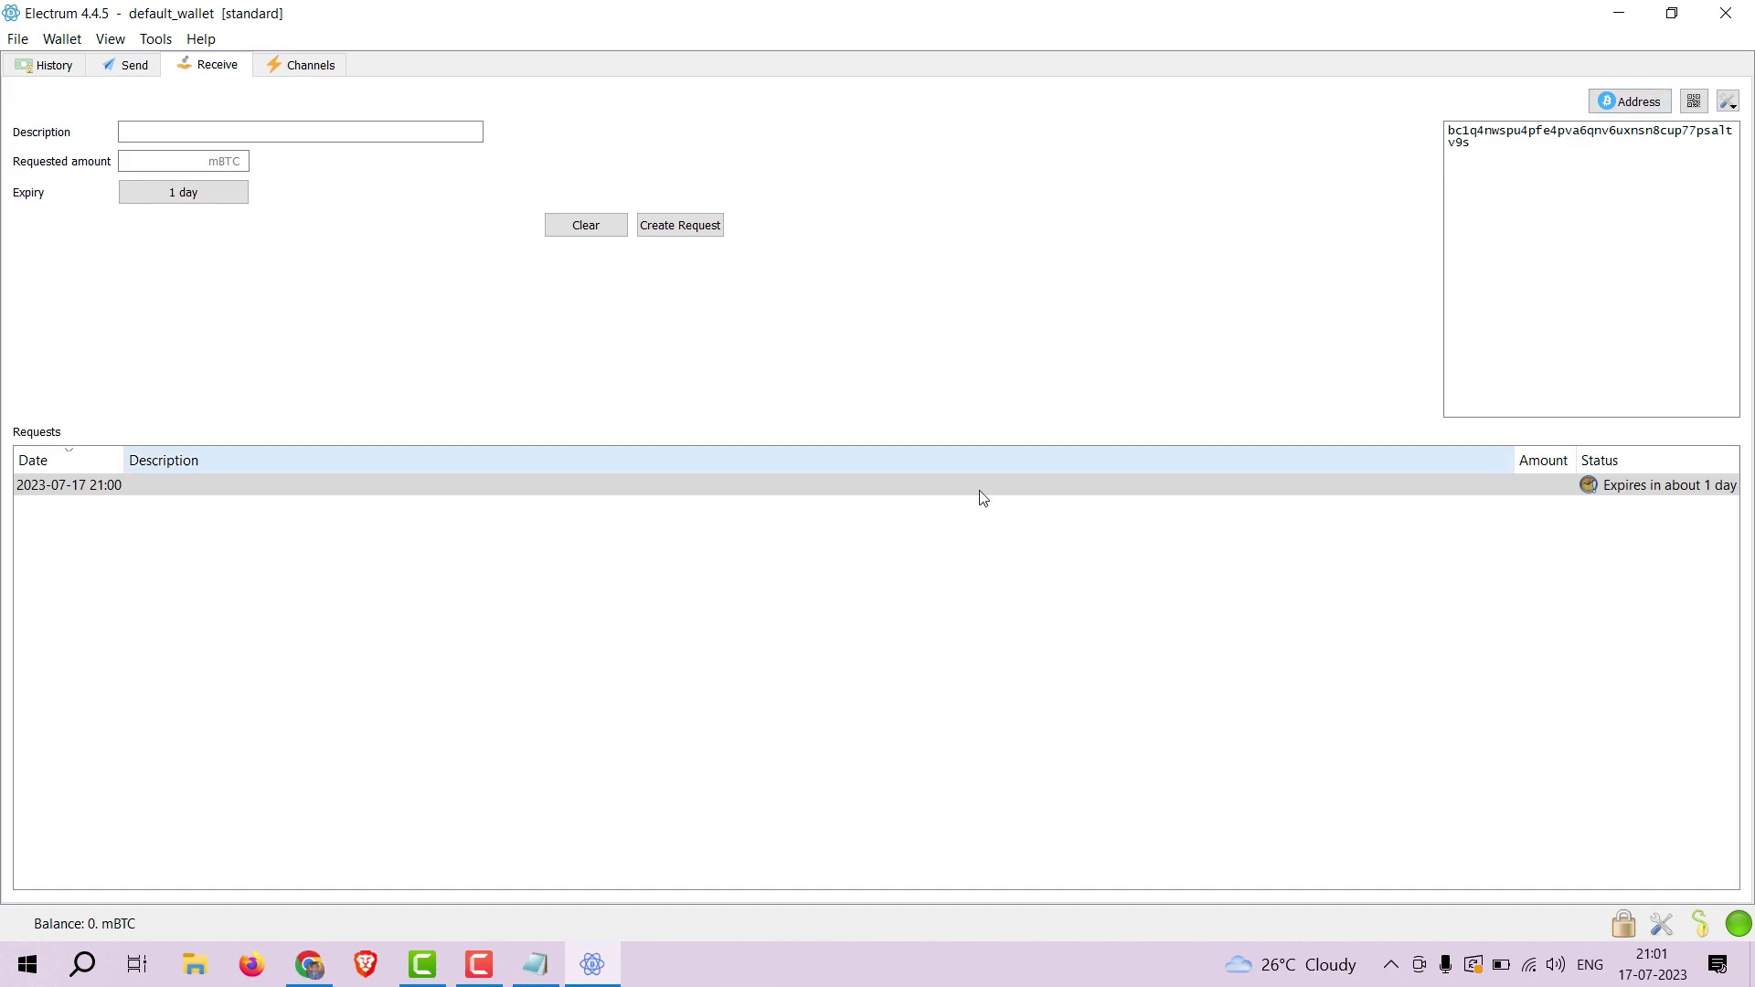
Paste the receiving address into Notepad on its own line below the seed words, then minimize Notepad.
click(552, 959)
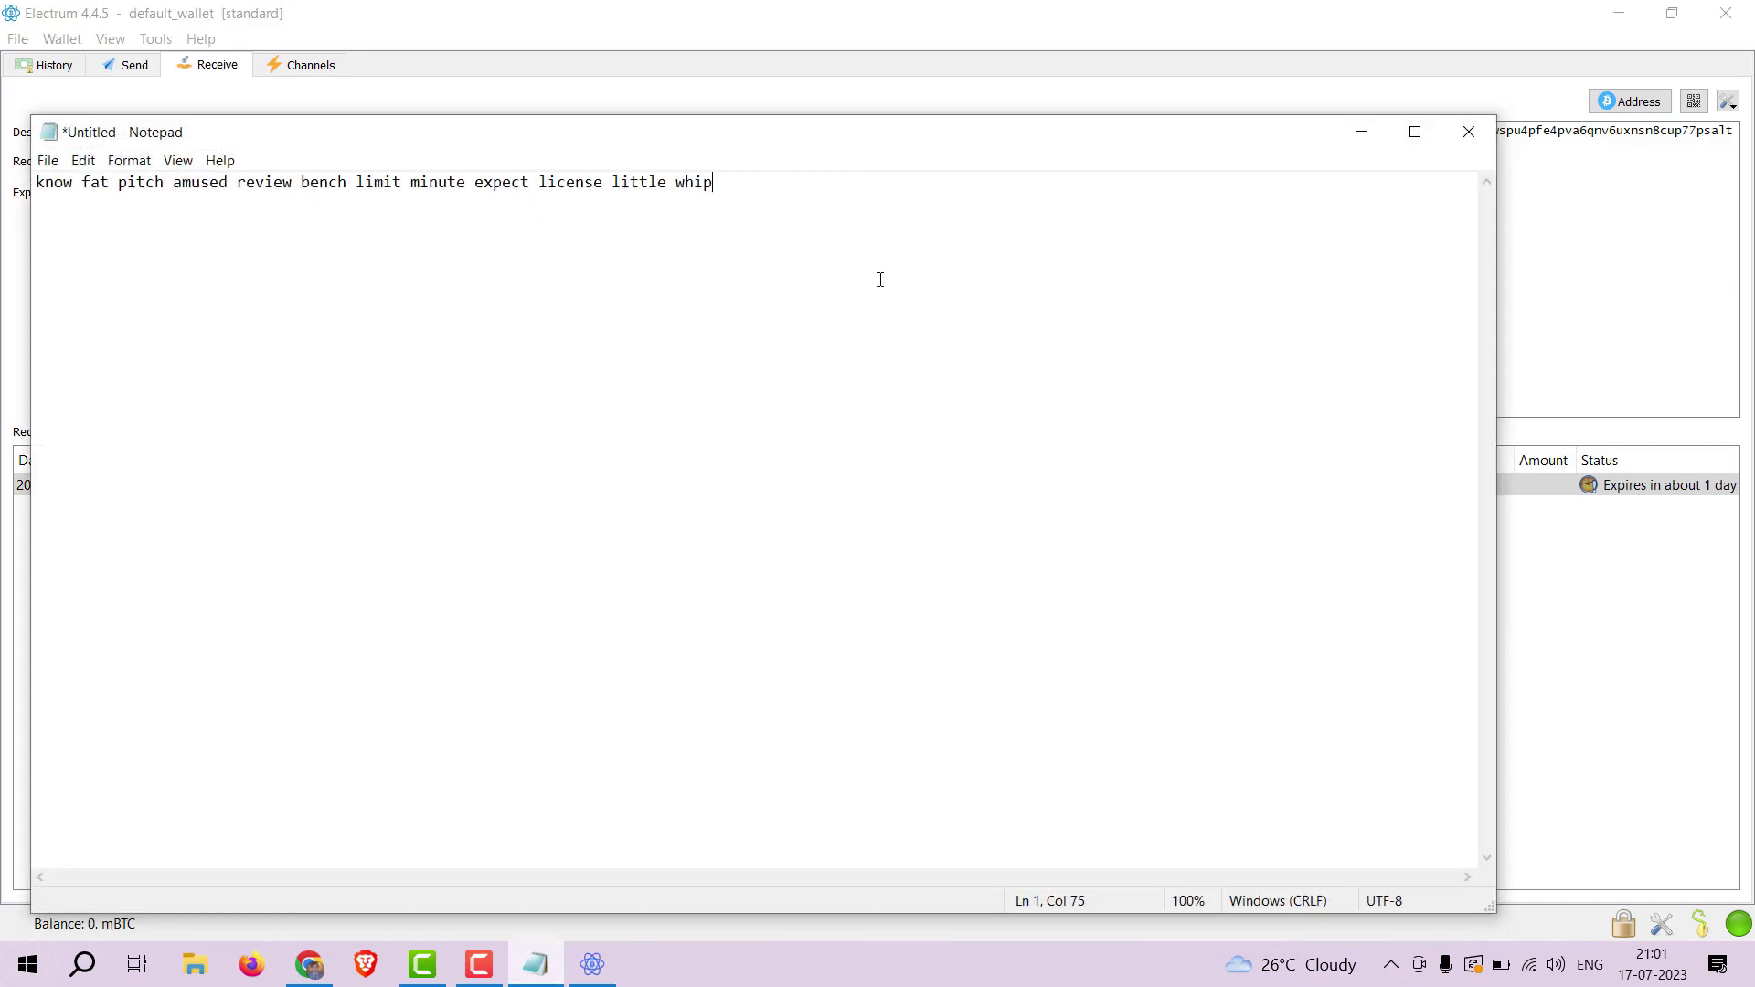
key(Return)
key(Return)
key(ctrl+v)
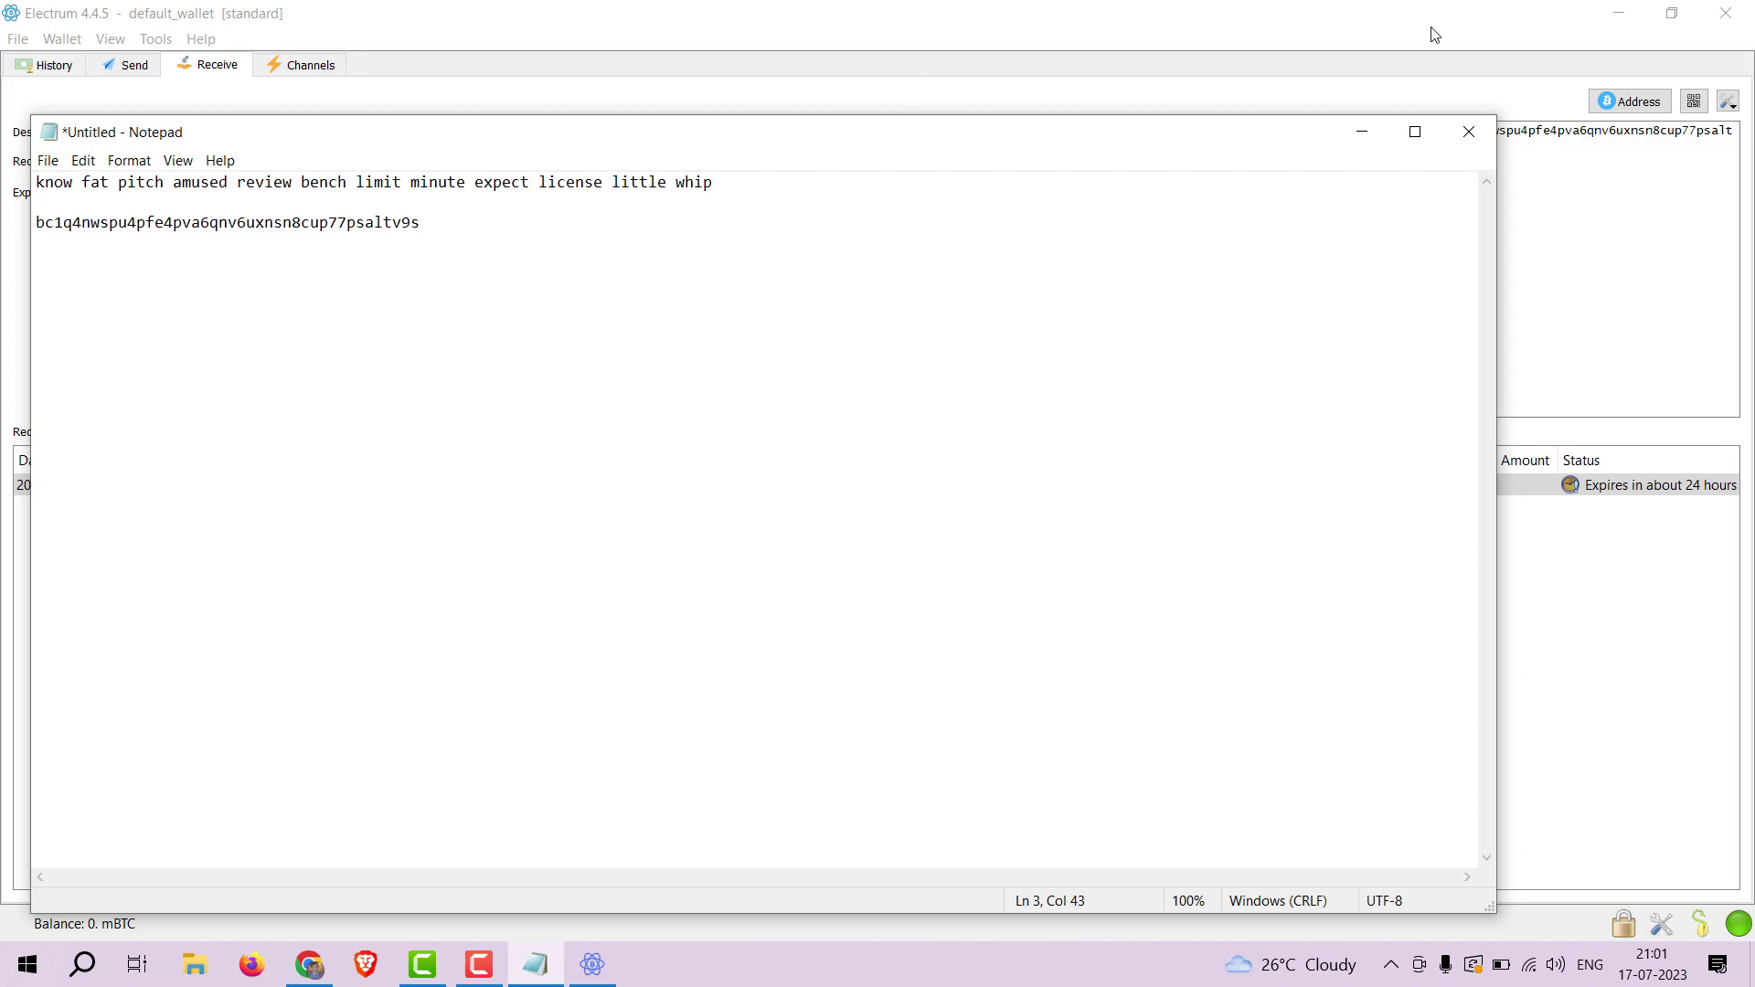
click(1362, 129)
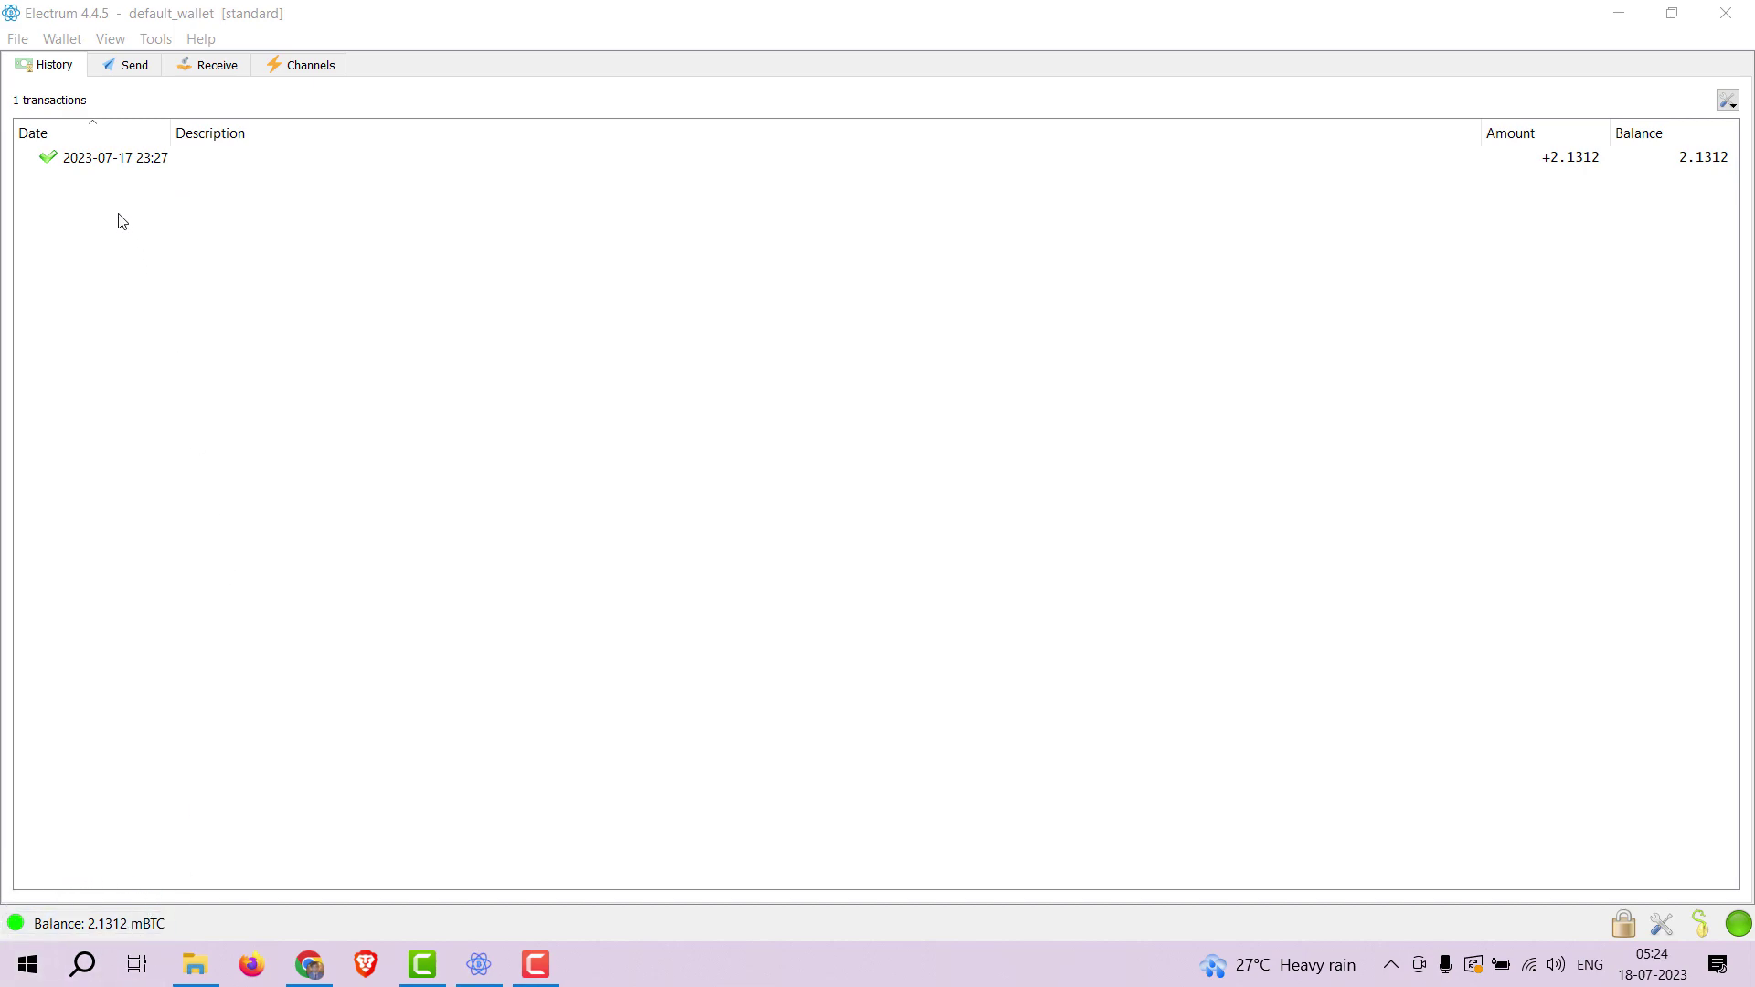
Open Electrum's blank Send form, then switch back to Chrome.
click(133, 67)
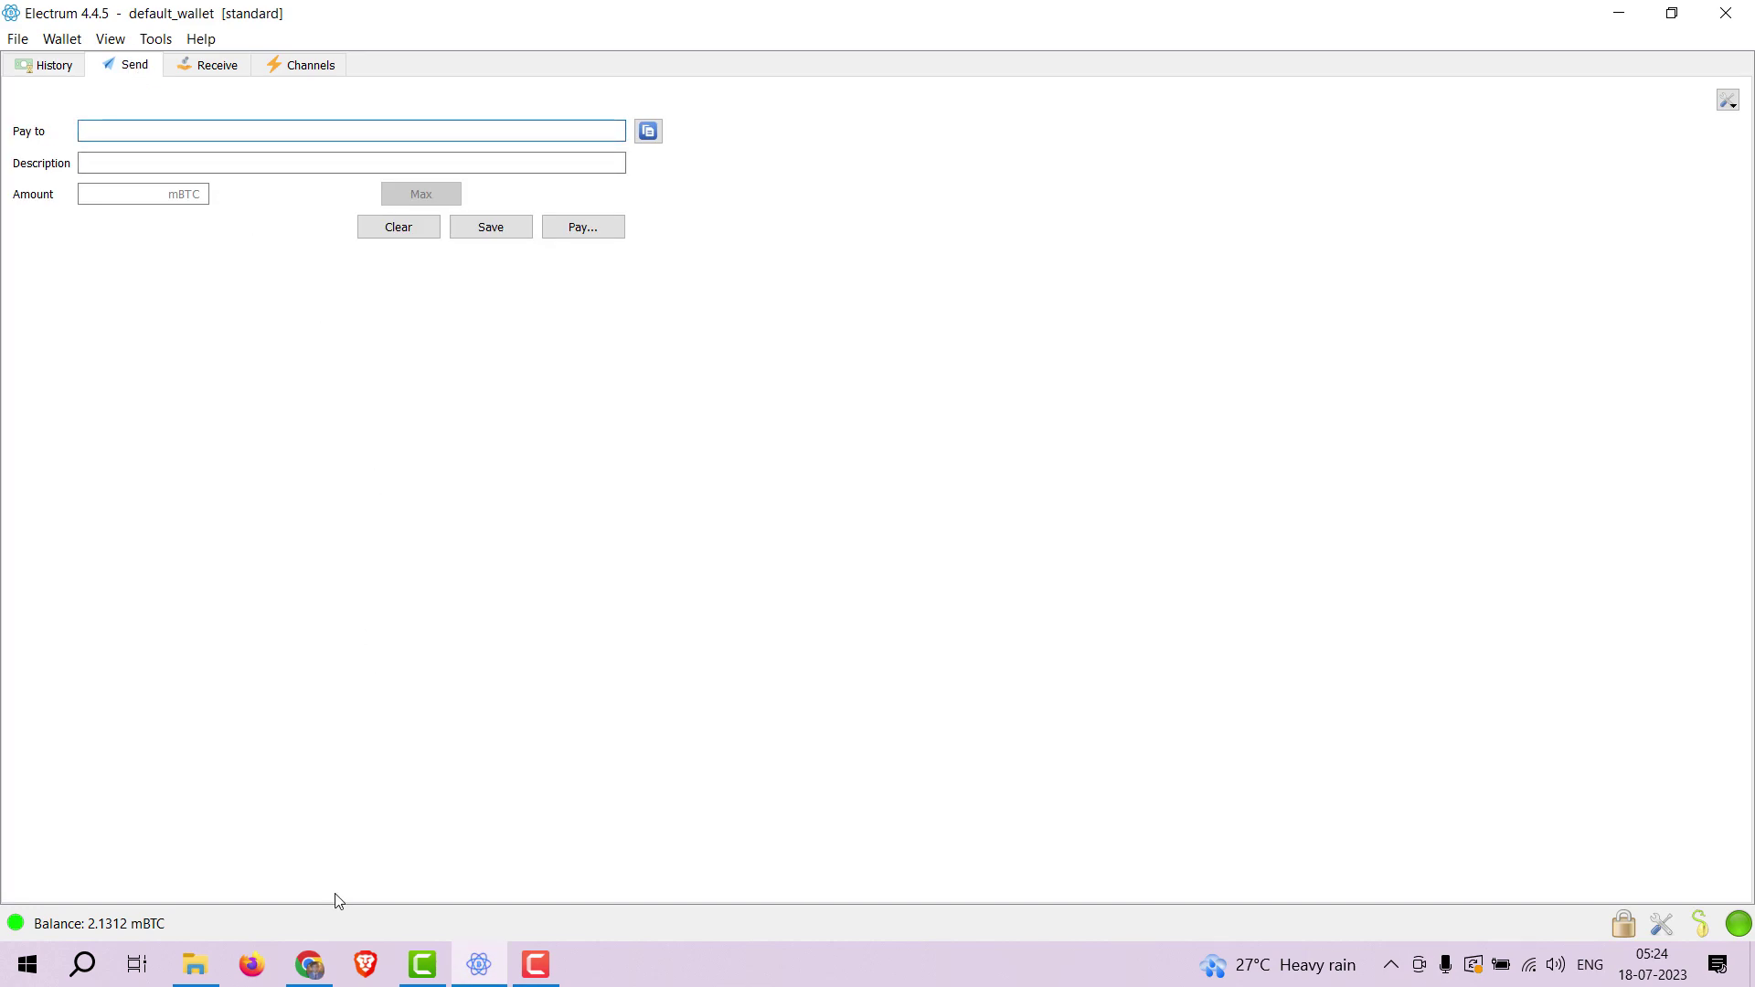
click(316, 965)
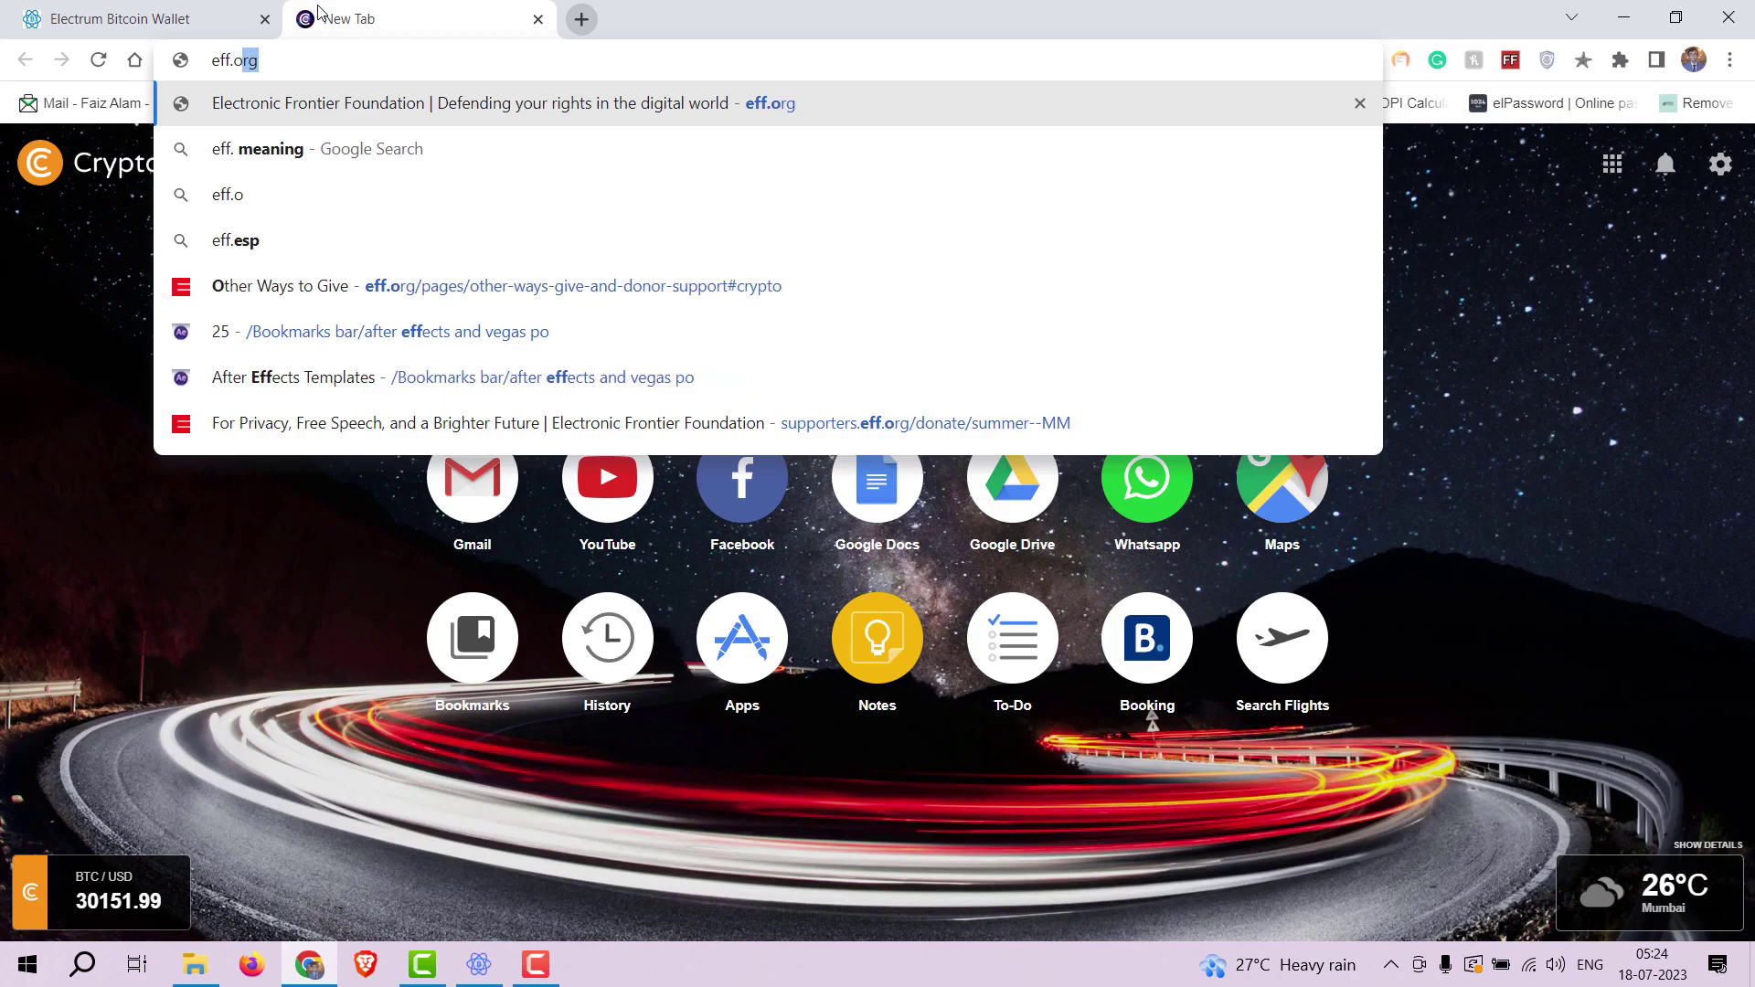
Go to eff.org/pages/other-ways-give-and-donor-support#crypto in the new tab.
text(.org)
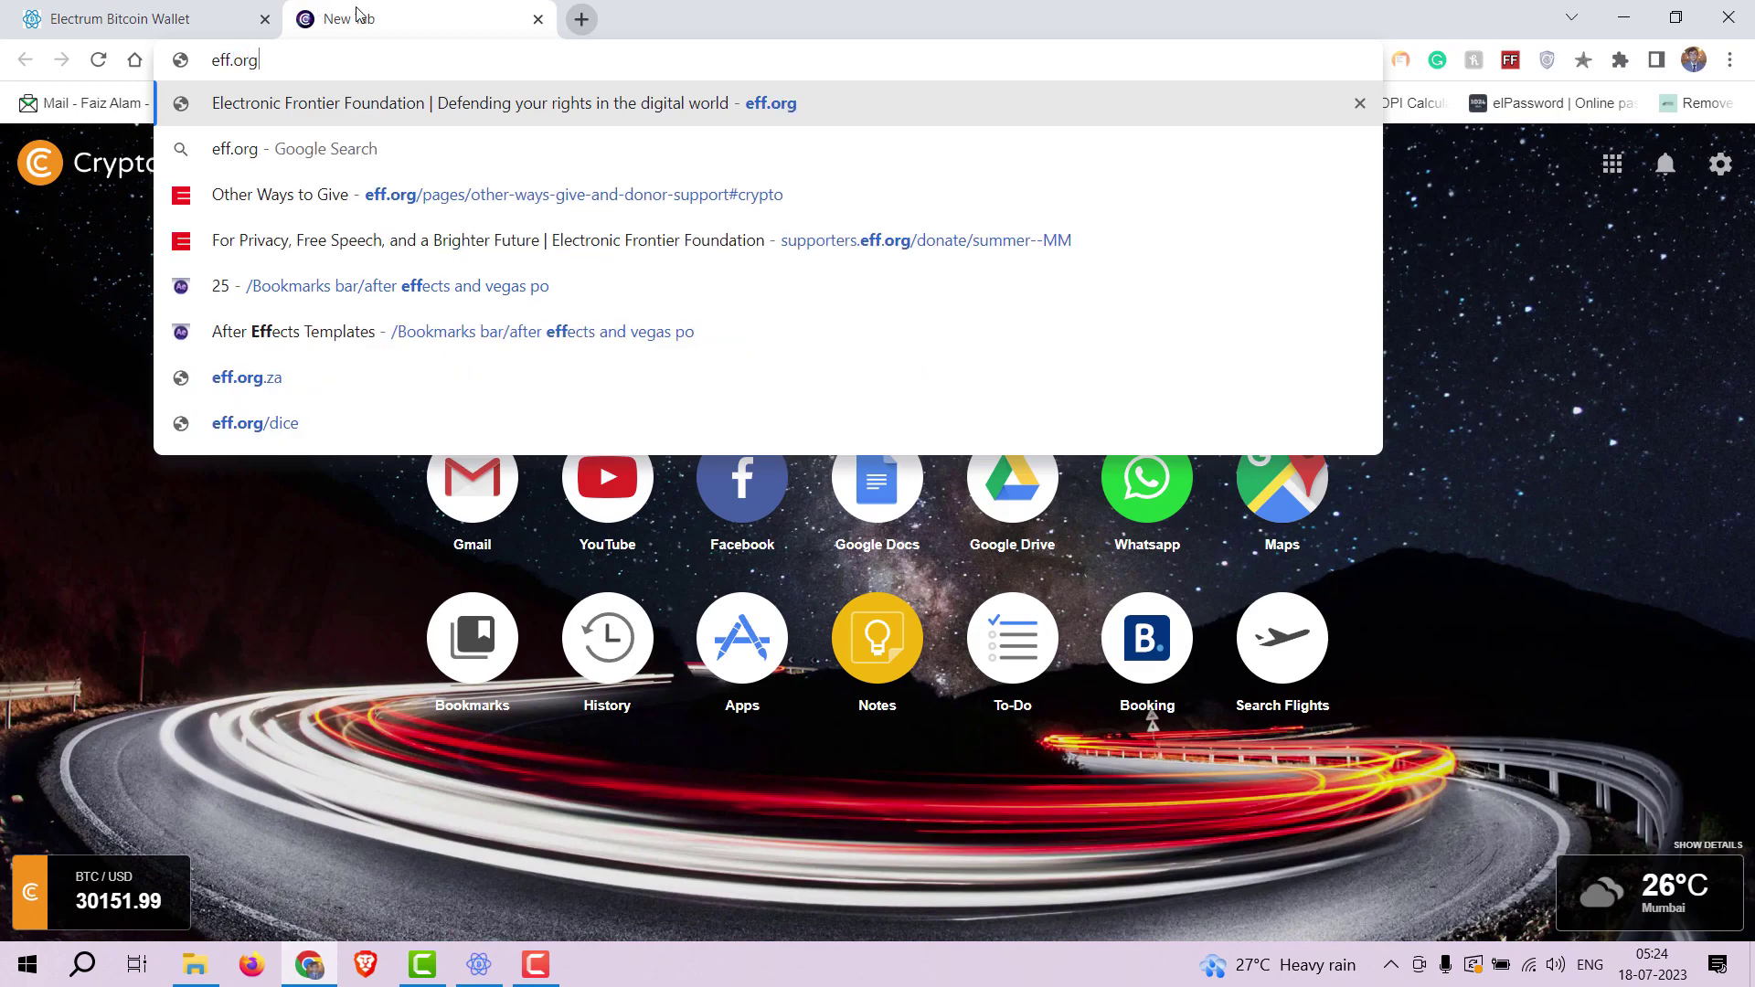
mouse_move(644, 239)
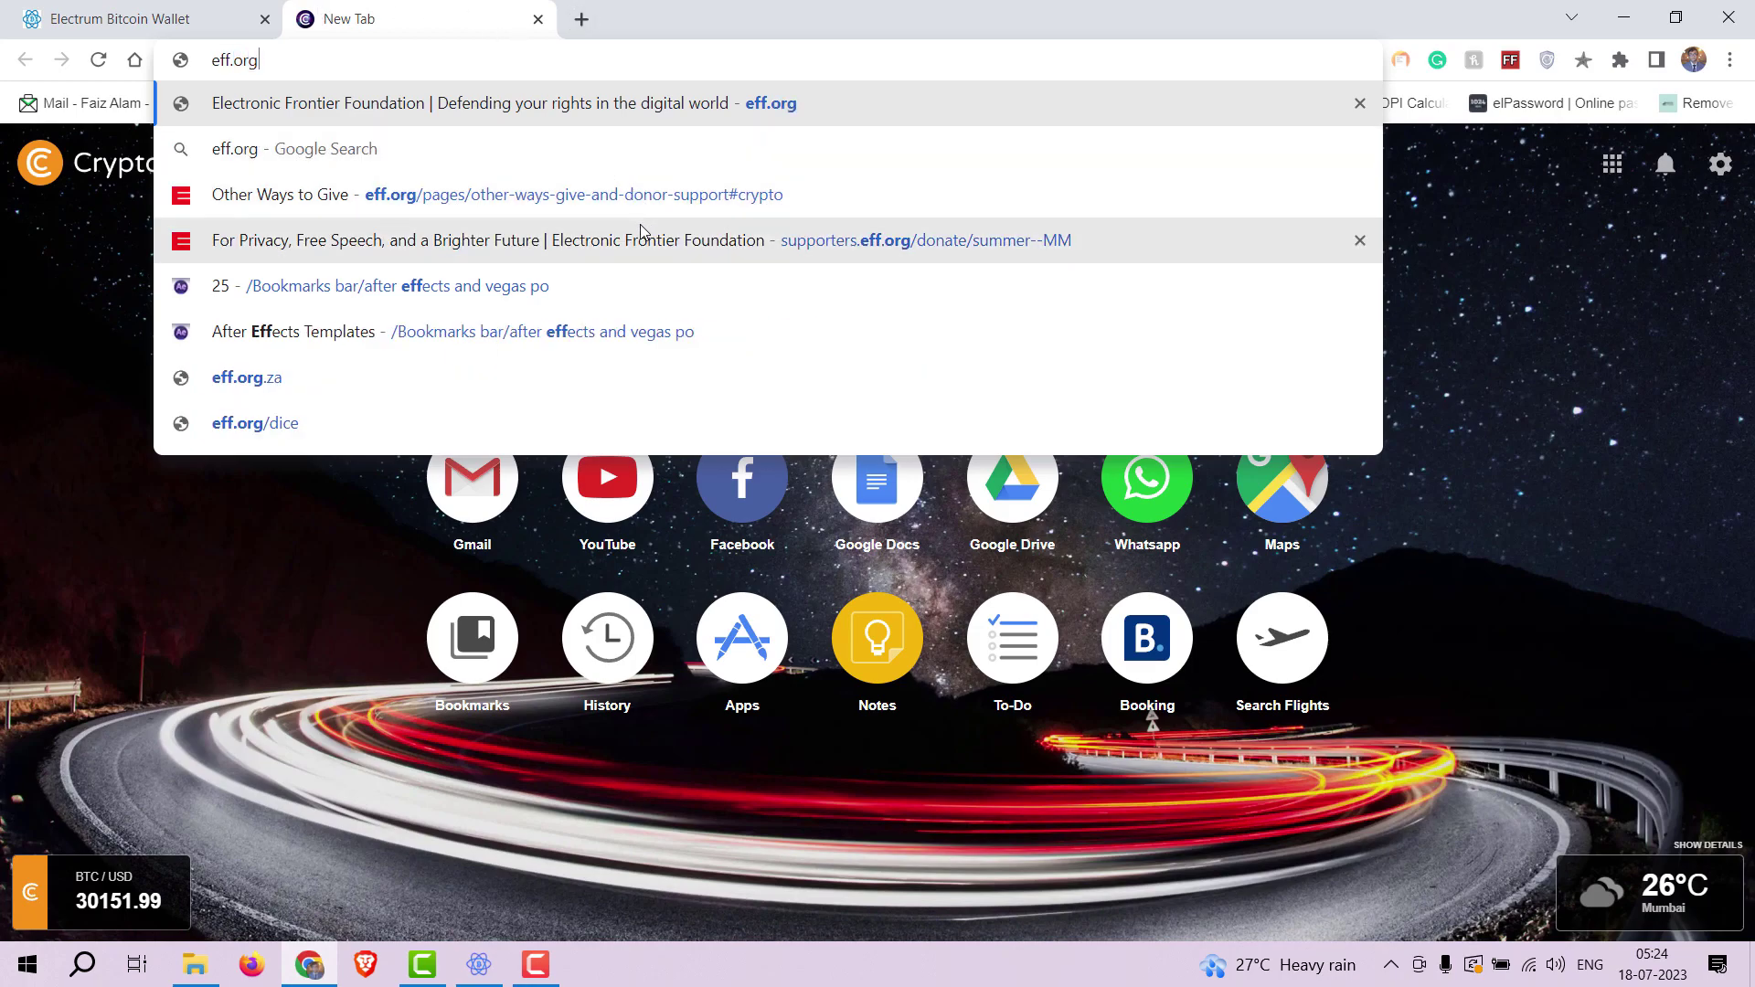
text(/)
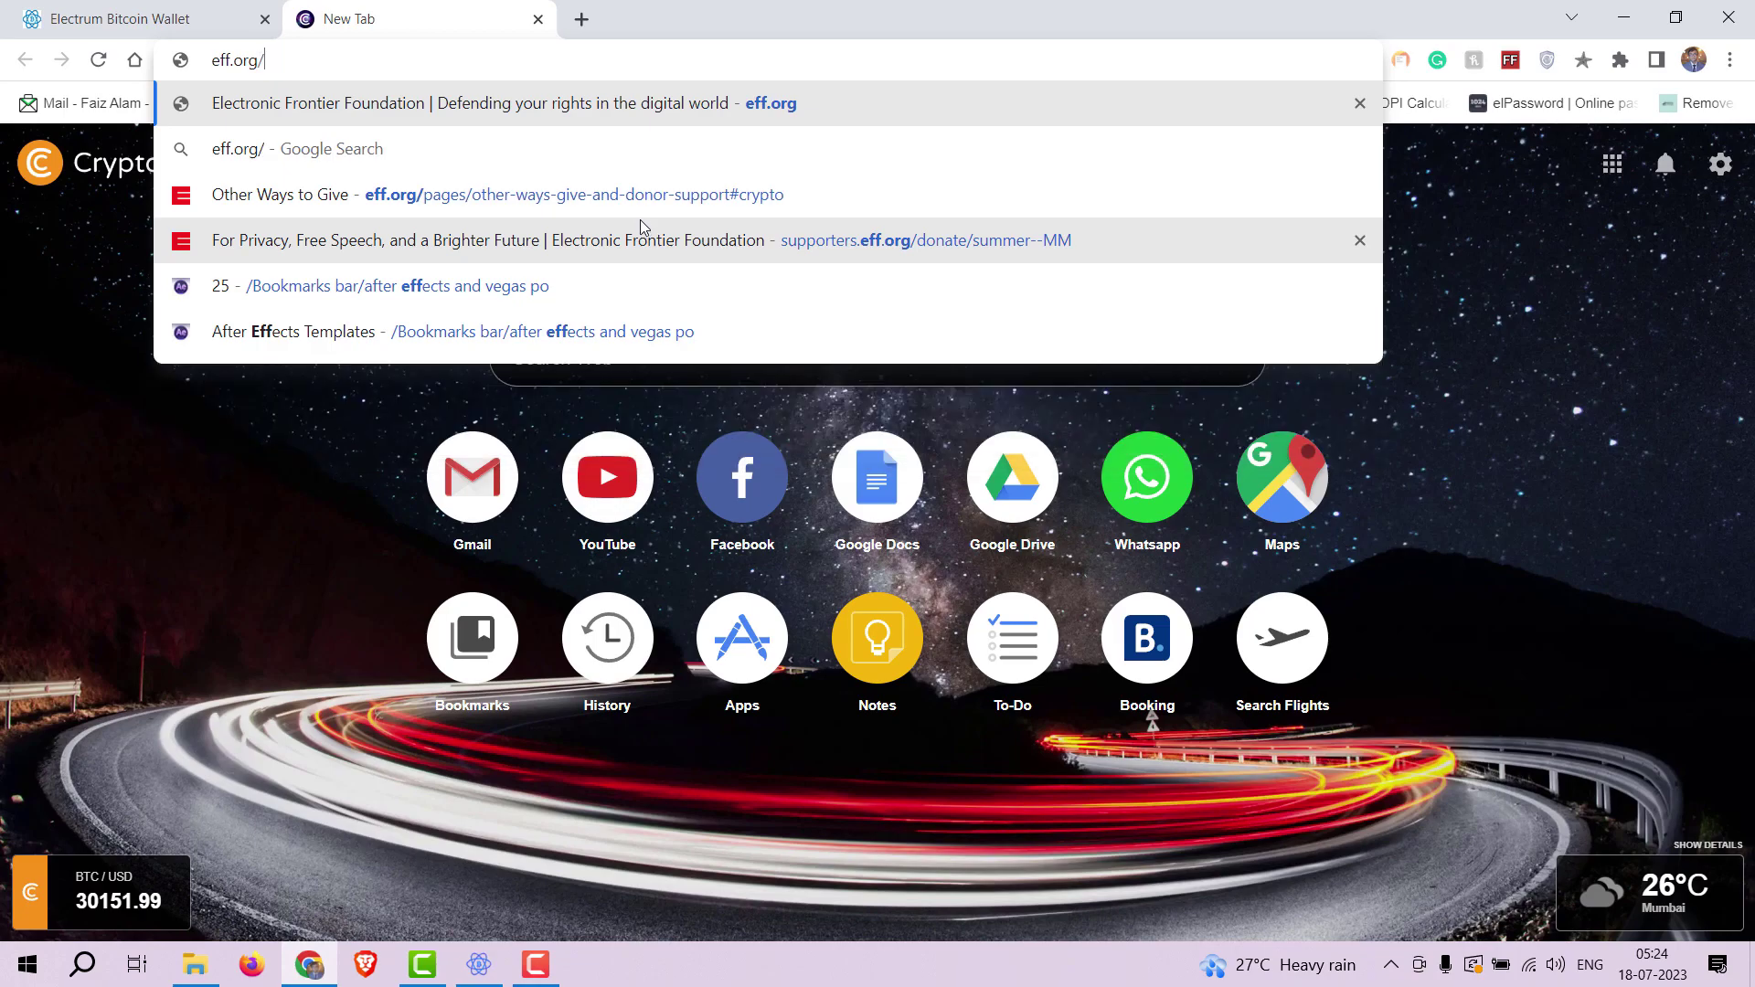
text(p)
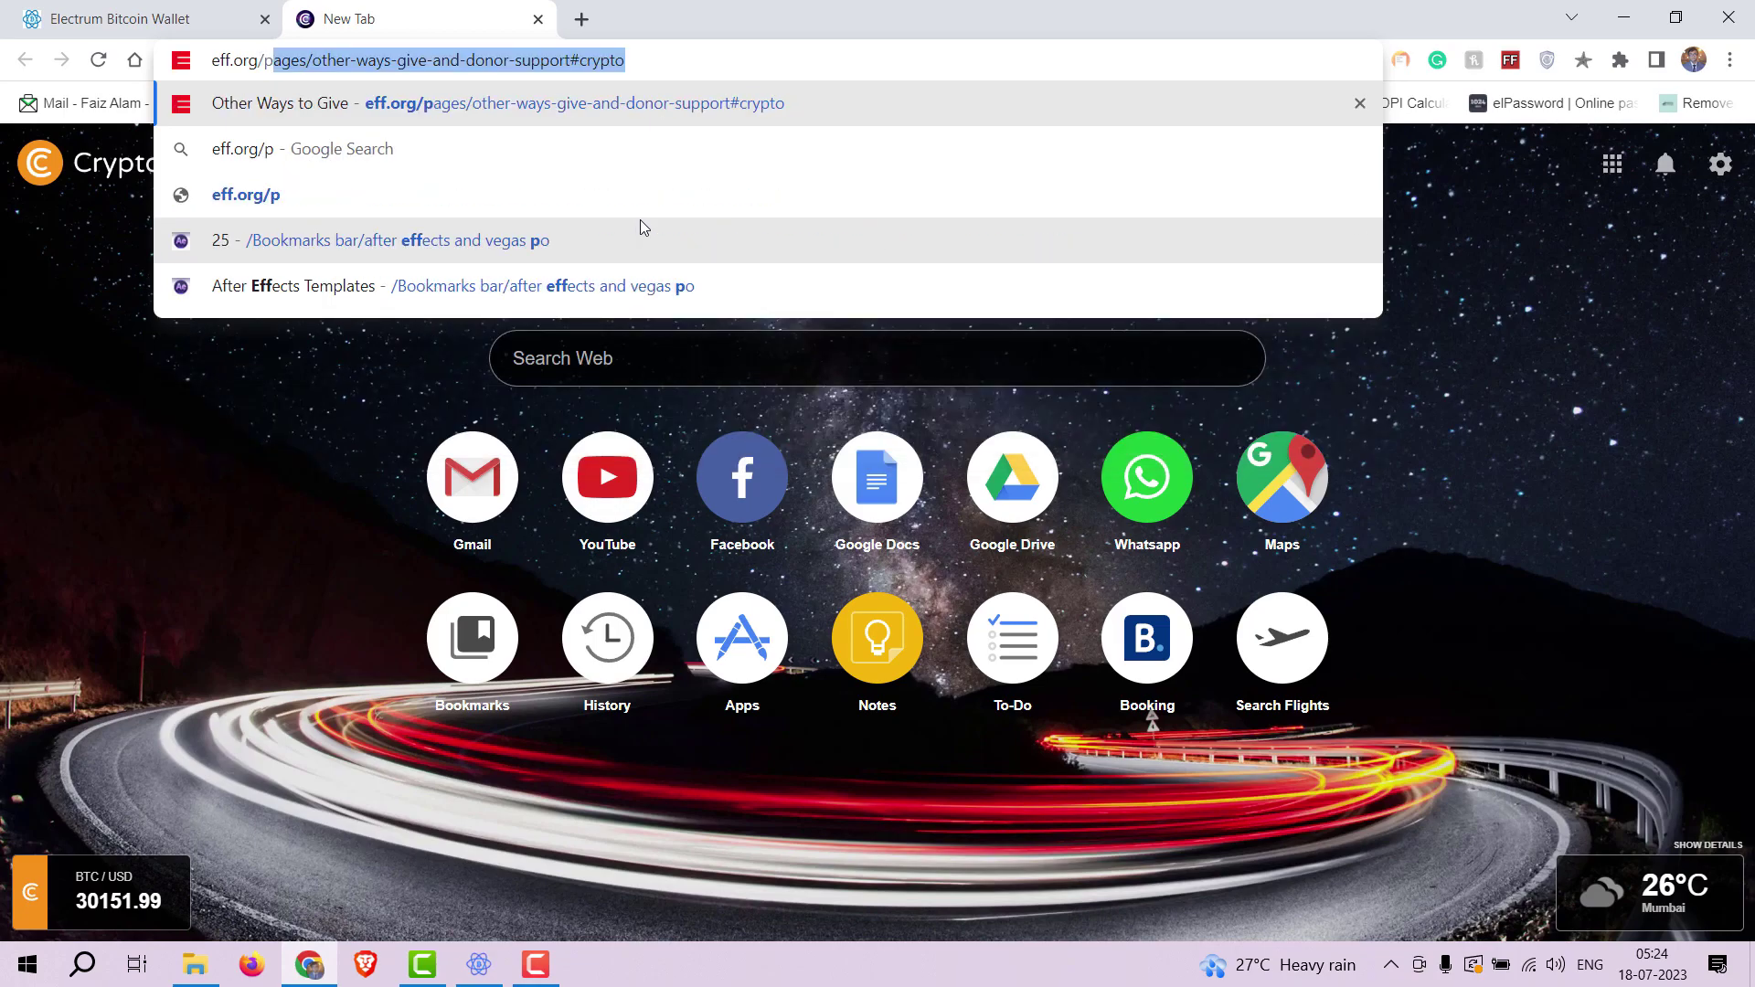
key(Return)
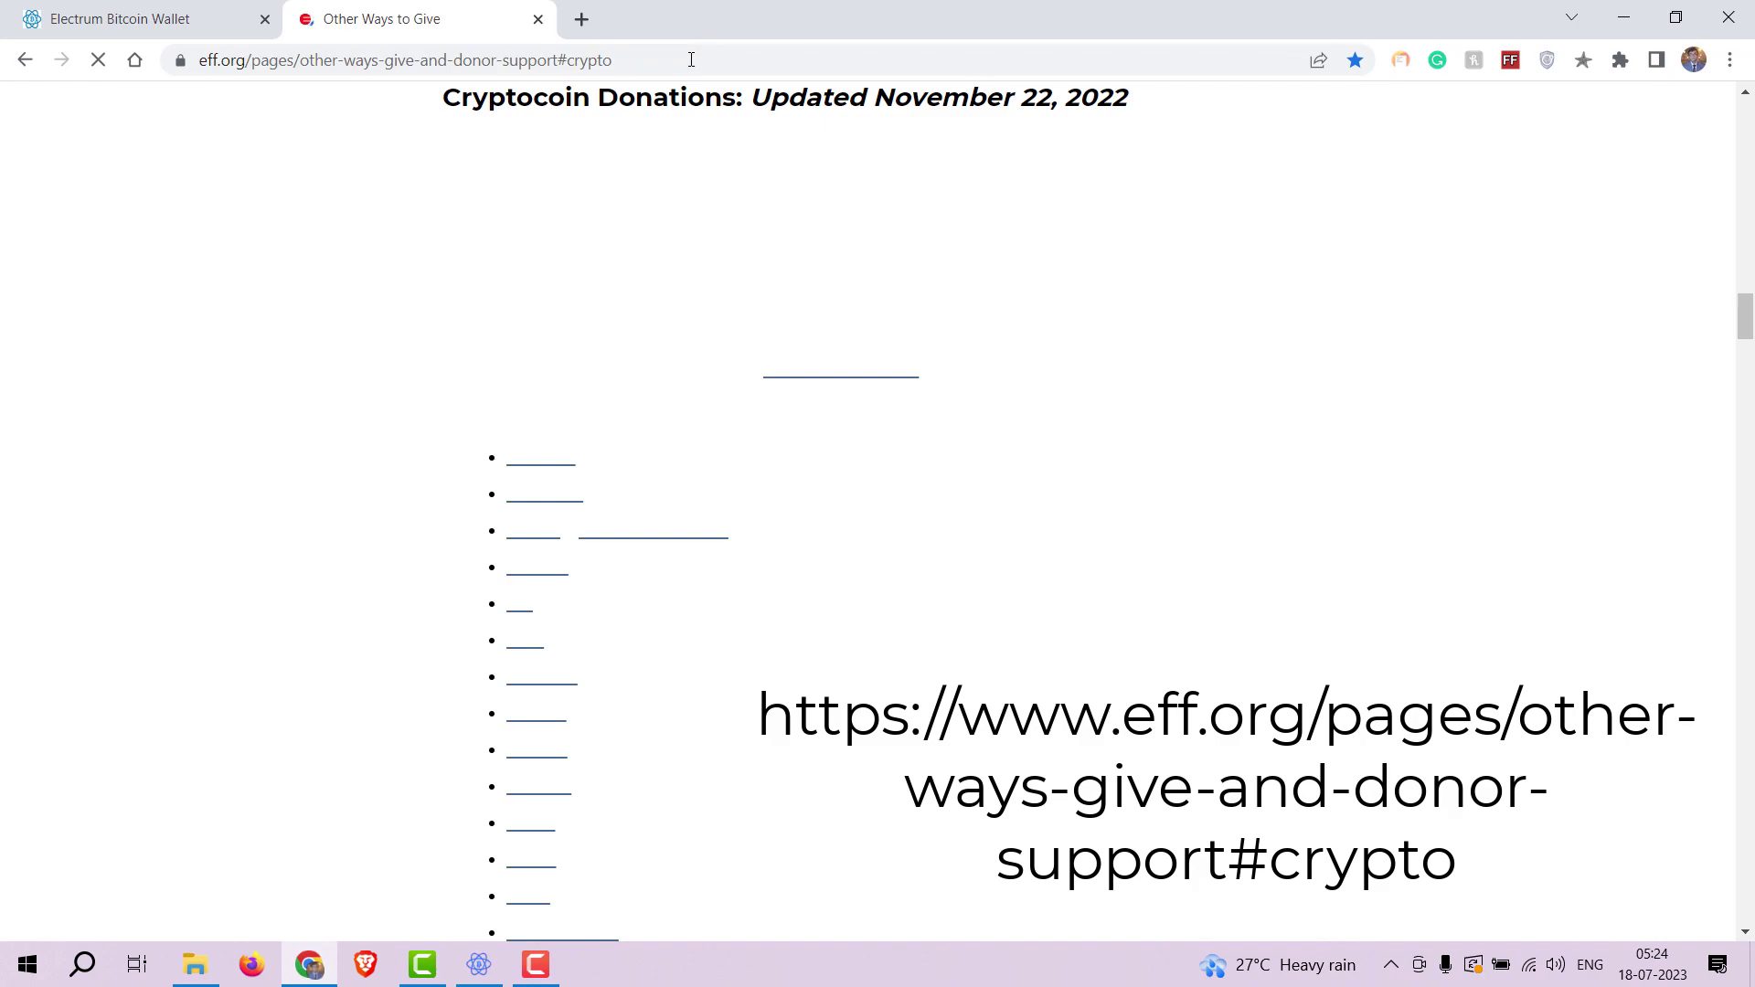
click(689, 61)
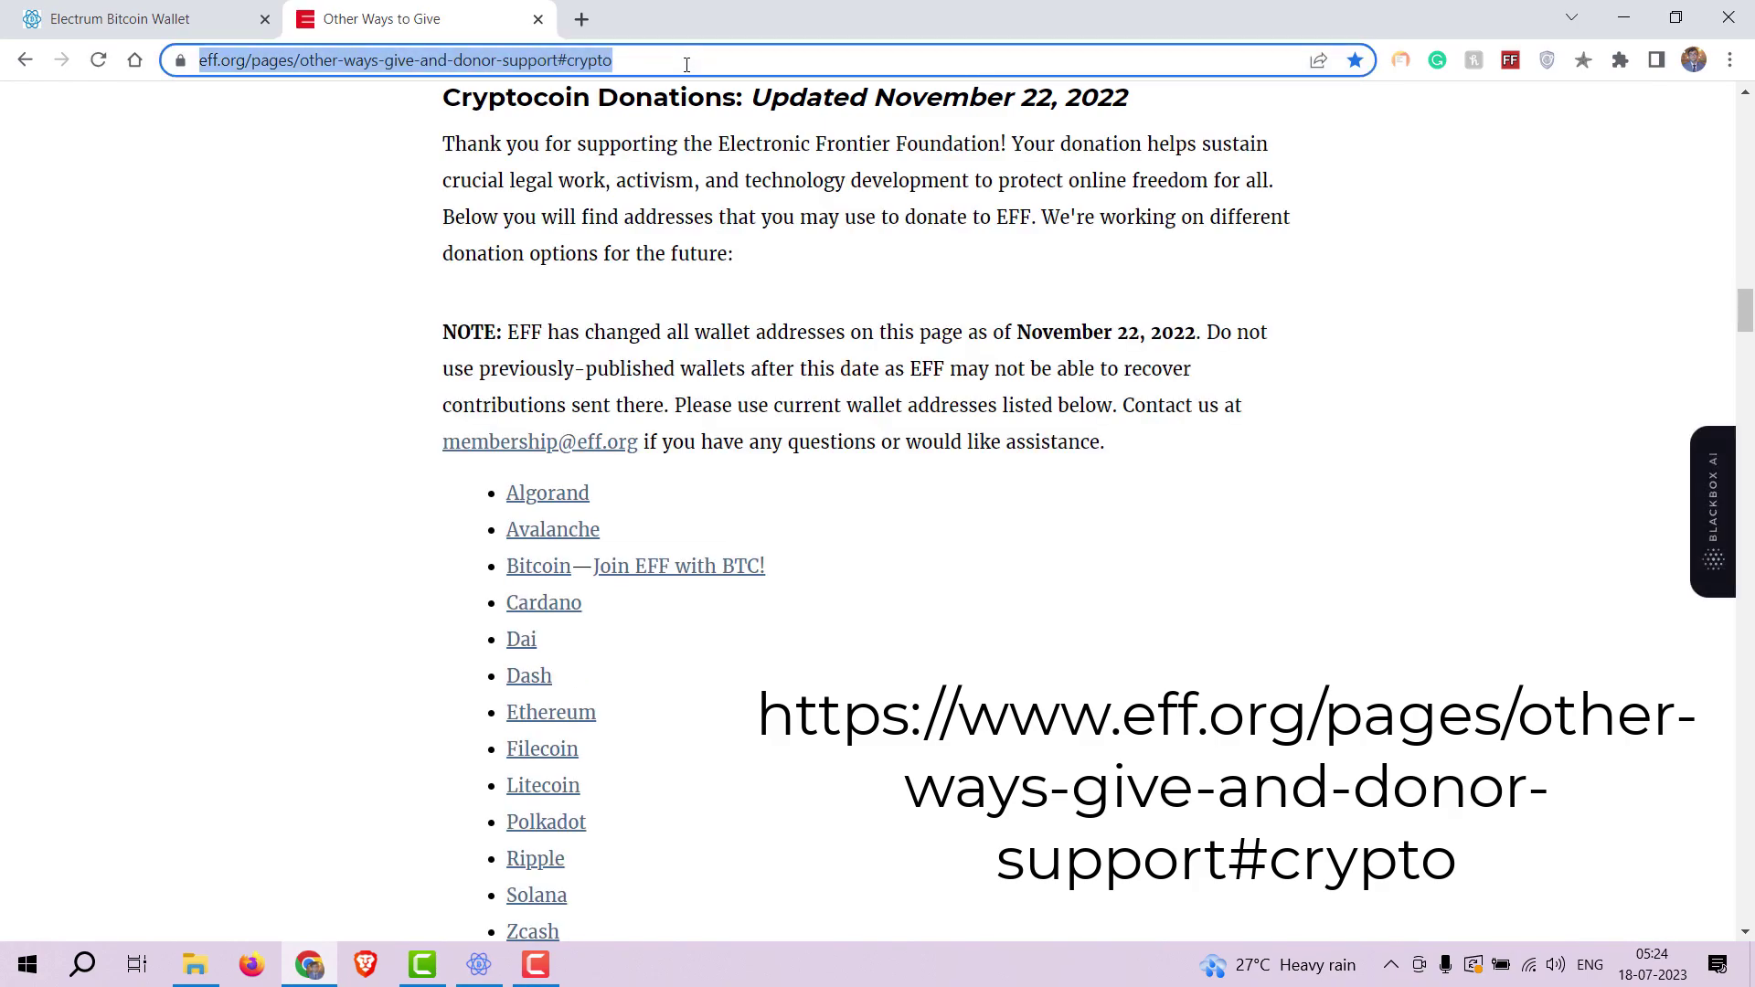
Scroll down to the Bitcoin Address and highlight EFF's donation address.
scroll(703, 328, down, 5)
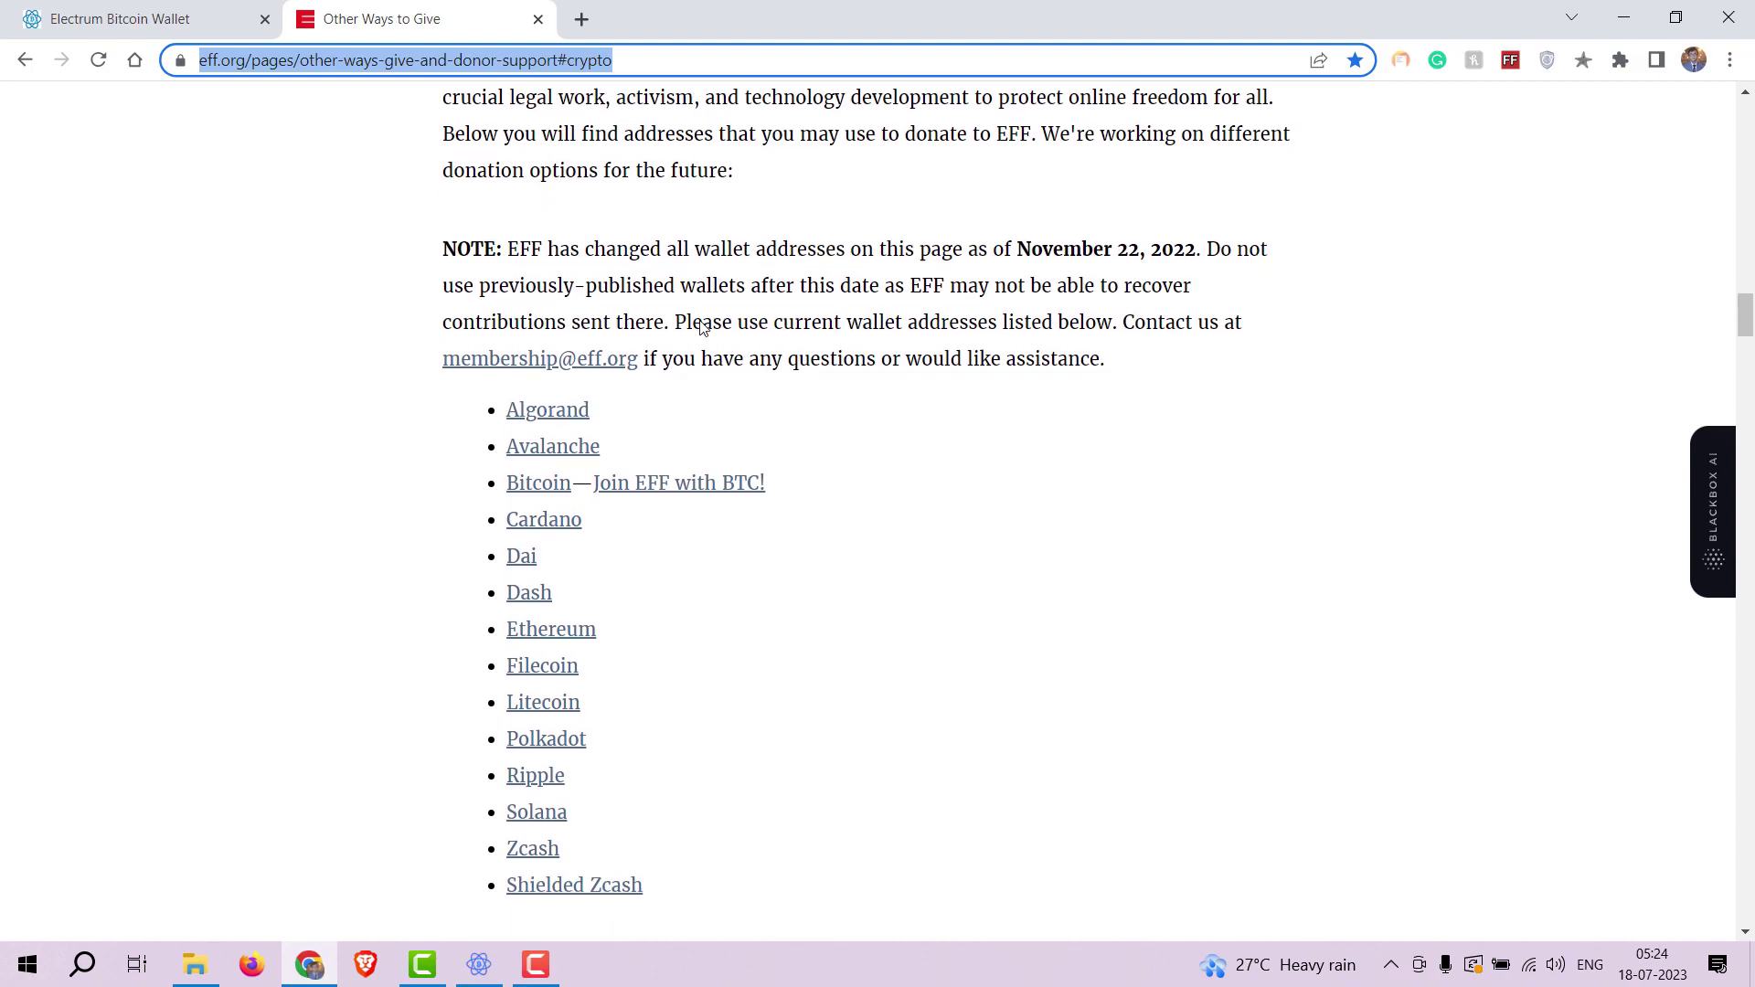
scroll(703, 328, down, 2)
scroll(703, 328, down, 4)
scroll(703, 328, down, 1)
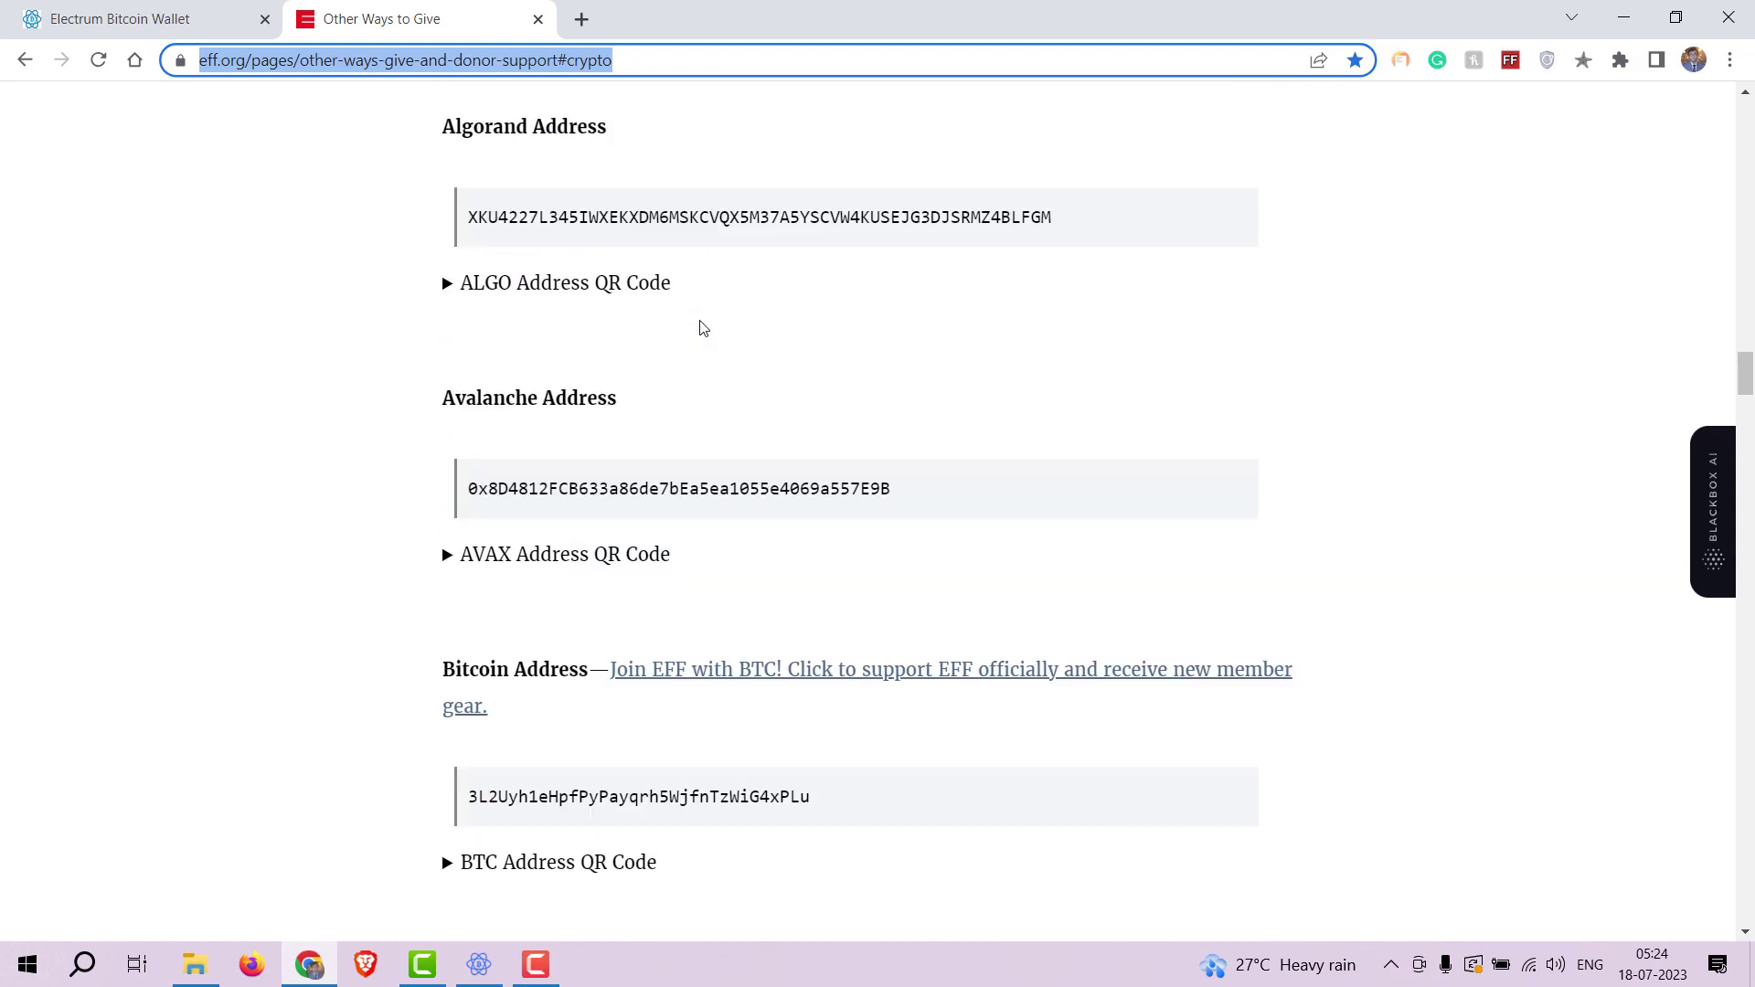
scroll(703, 328, down, 2)
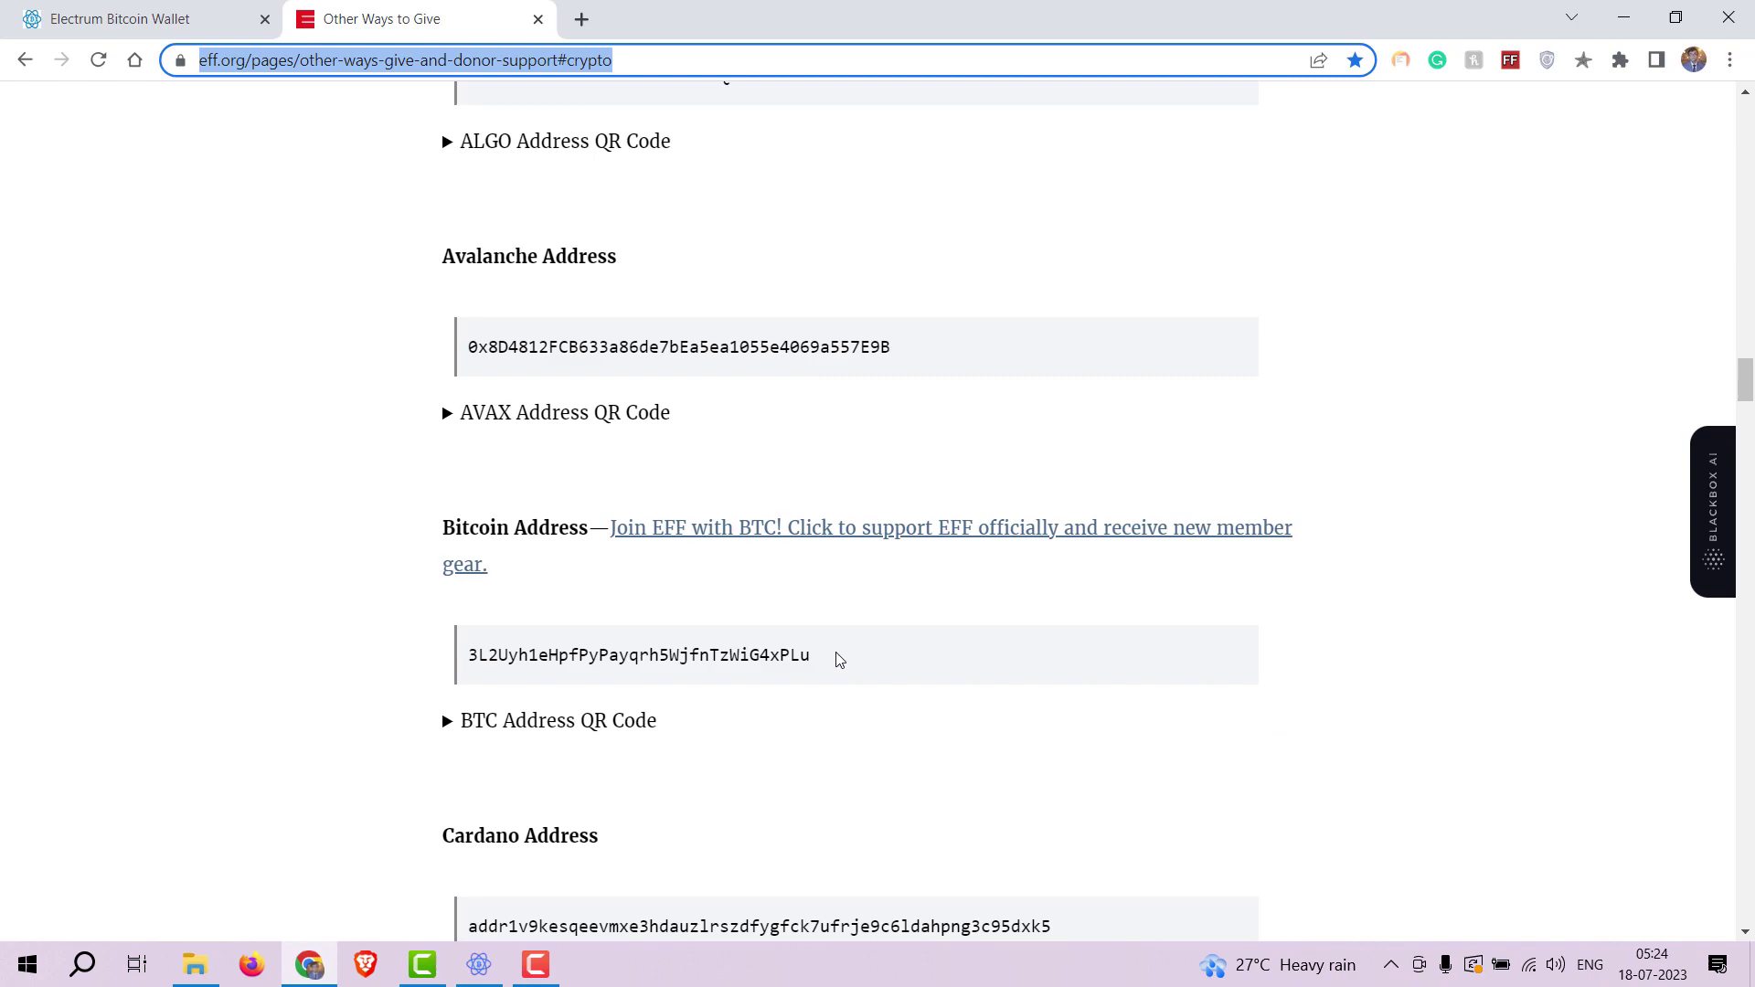
scroll(839, 659, down, 1)
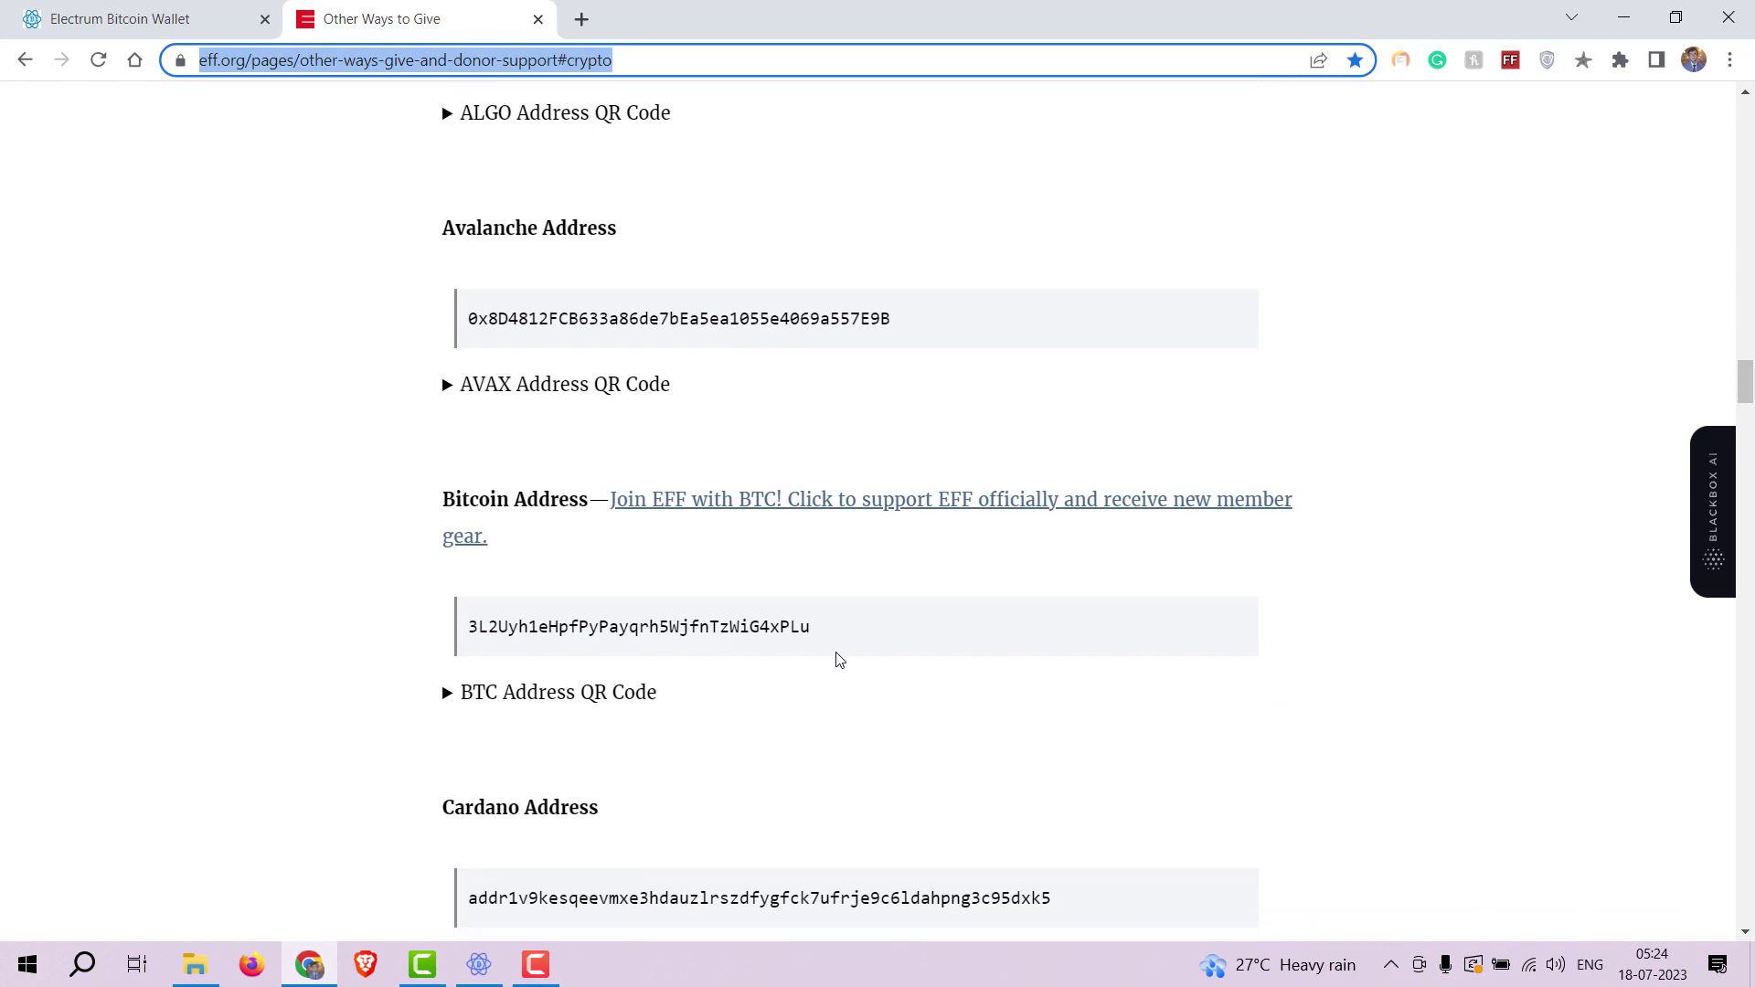
click(810, 615)
drag(810, 615, 467, 635)
key(ctrl+c)
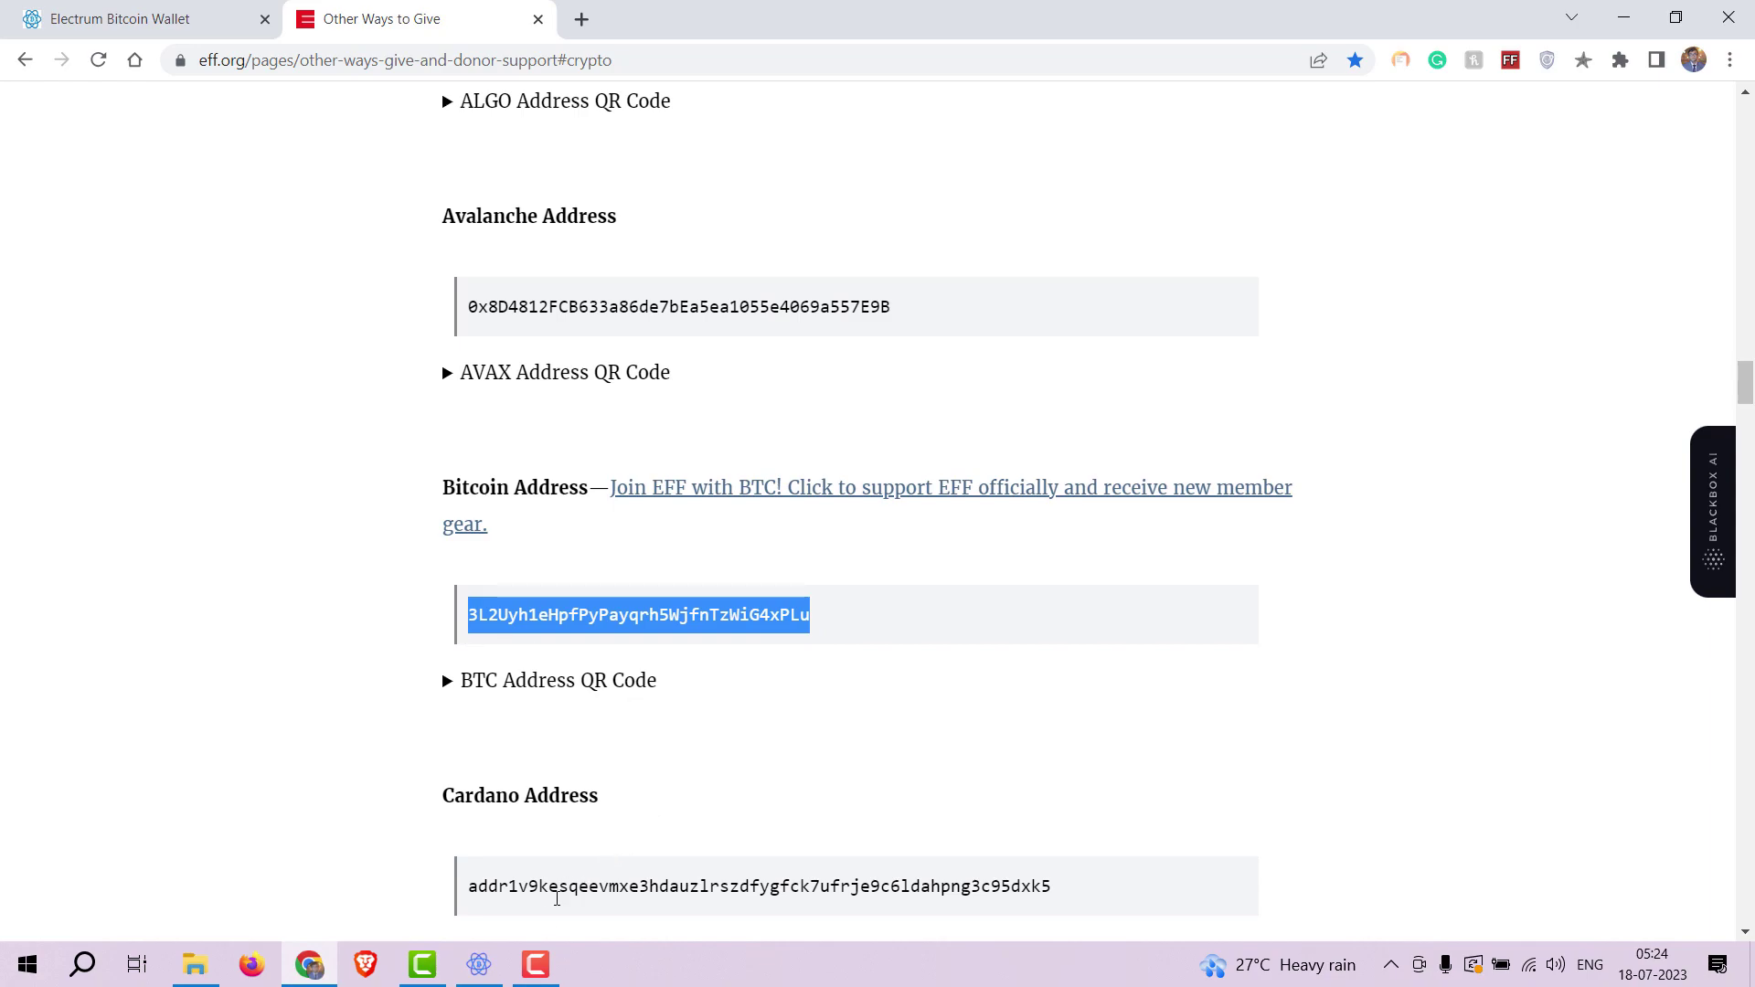
Pay EFF's pasted address the Max 2.11788 mBTC, described as 'donation', and review the fee.
click(479, 966)
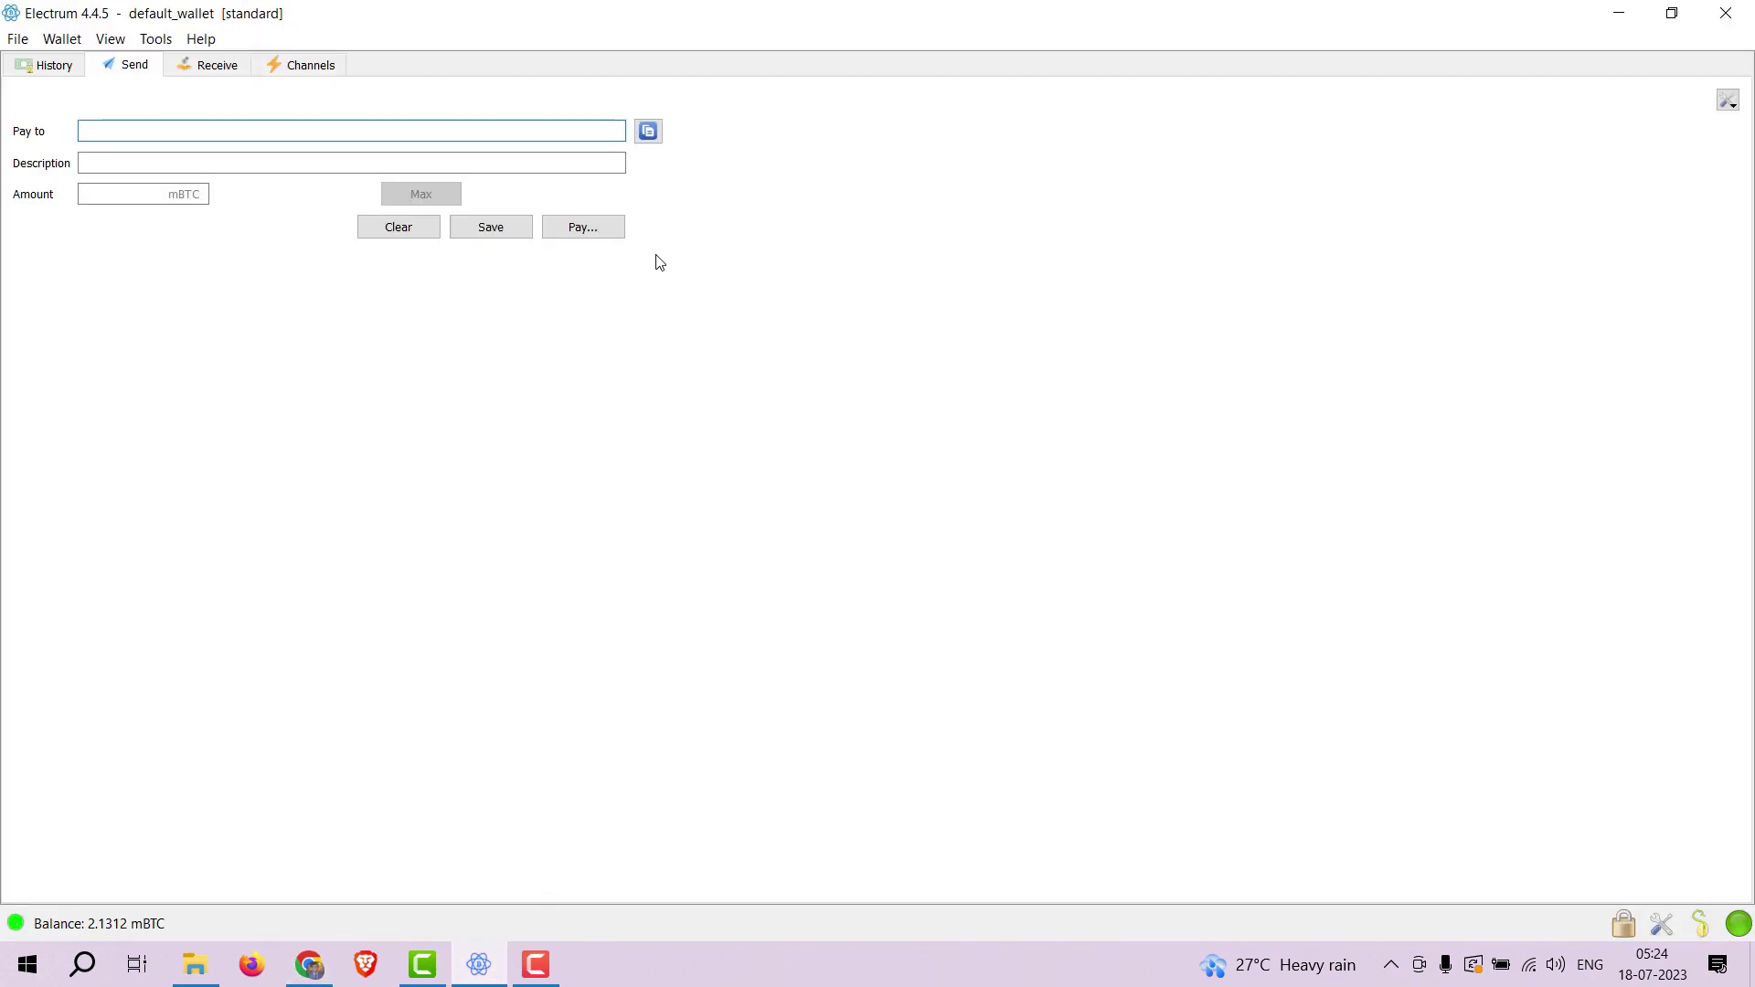
key(ctrl+v)
click(380, 165)
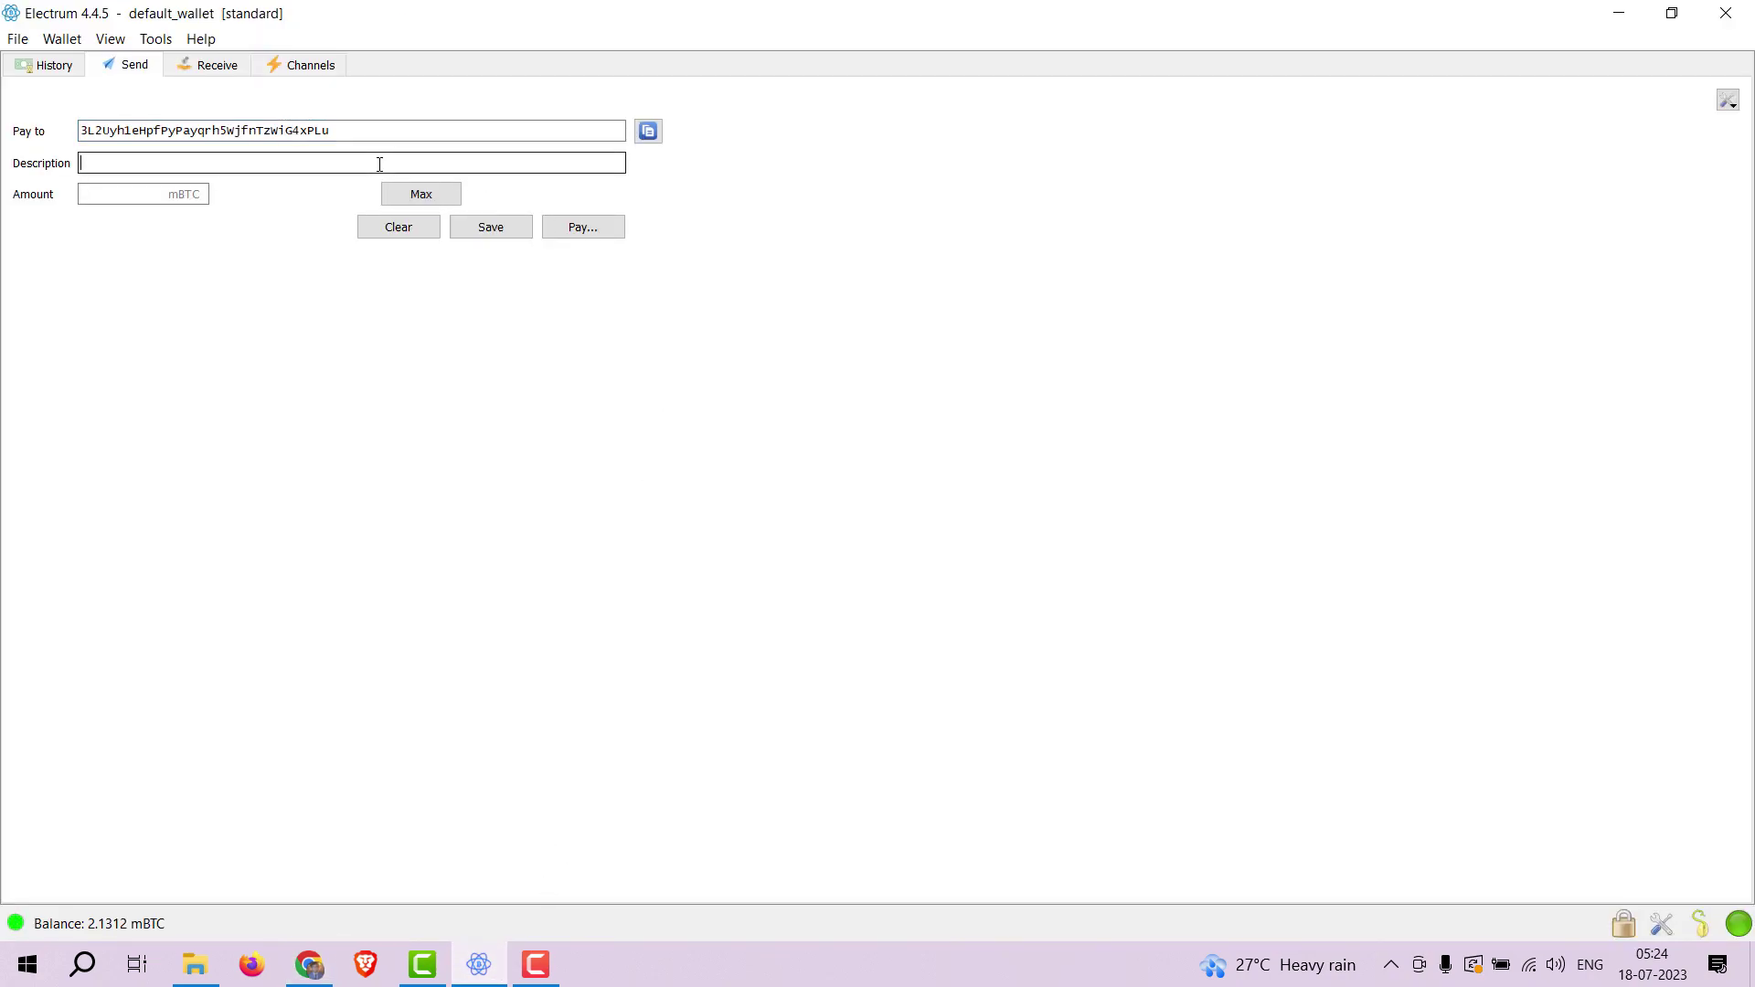
text(don)
text(ation)
click(405, 191)
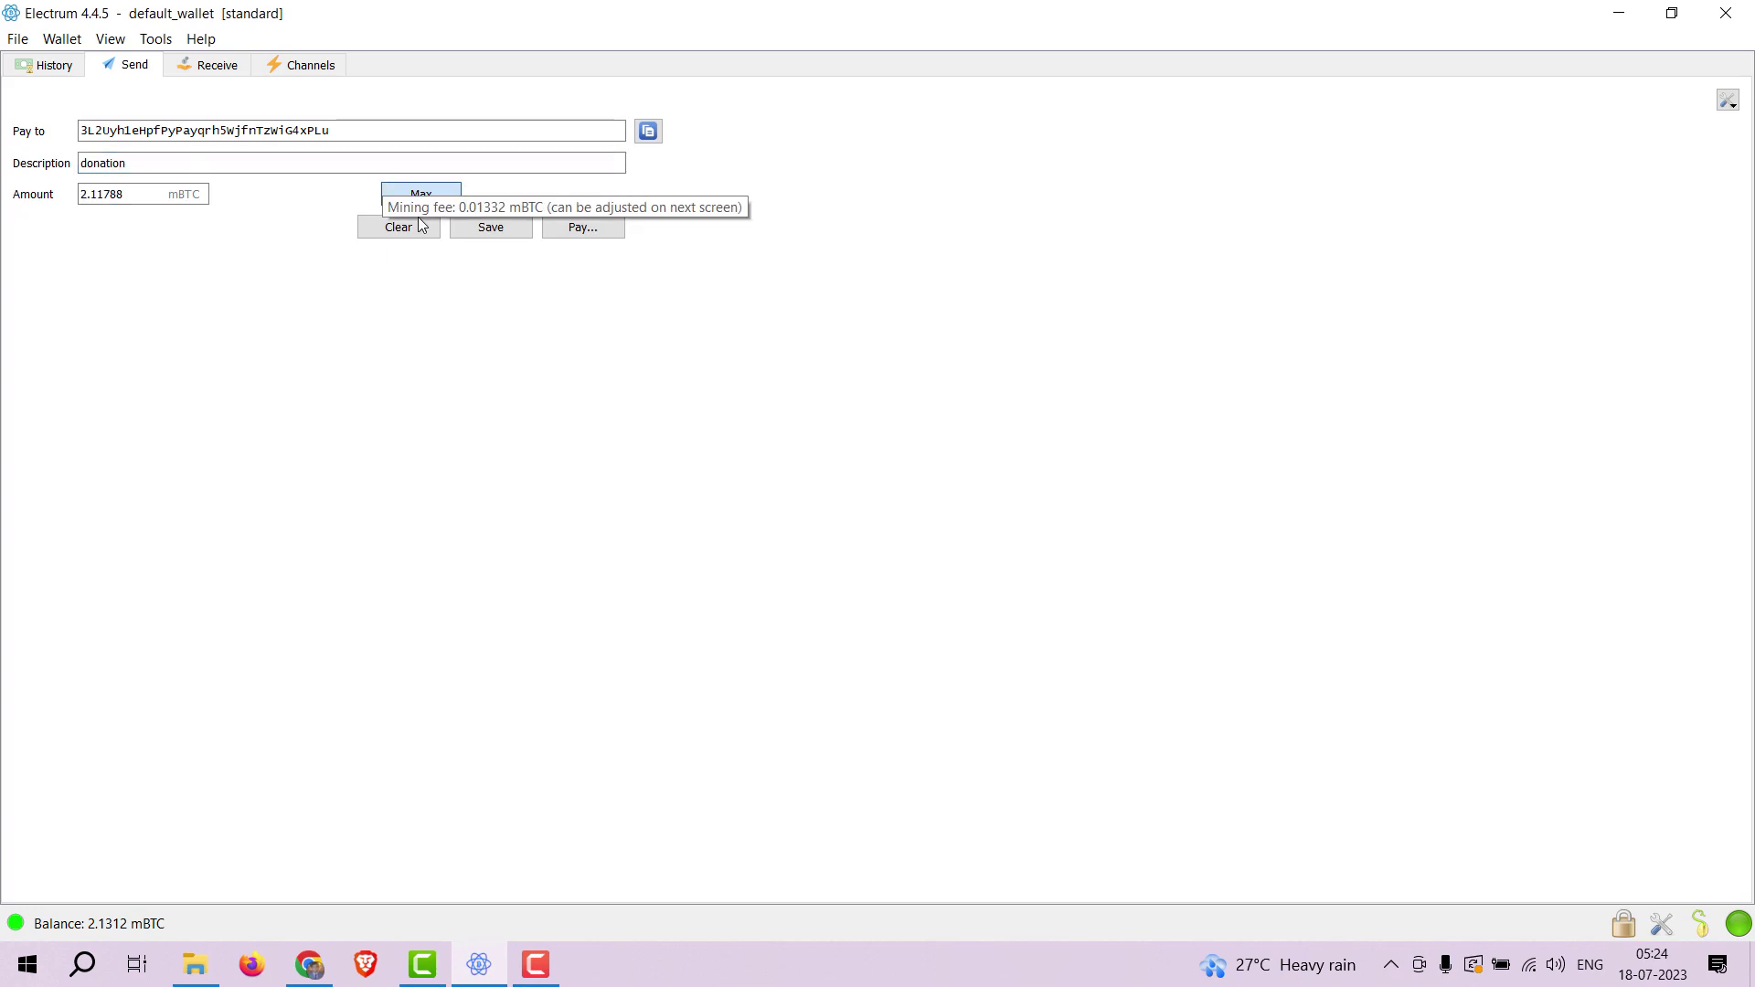
click(599, 236)
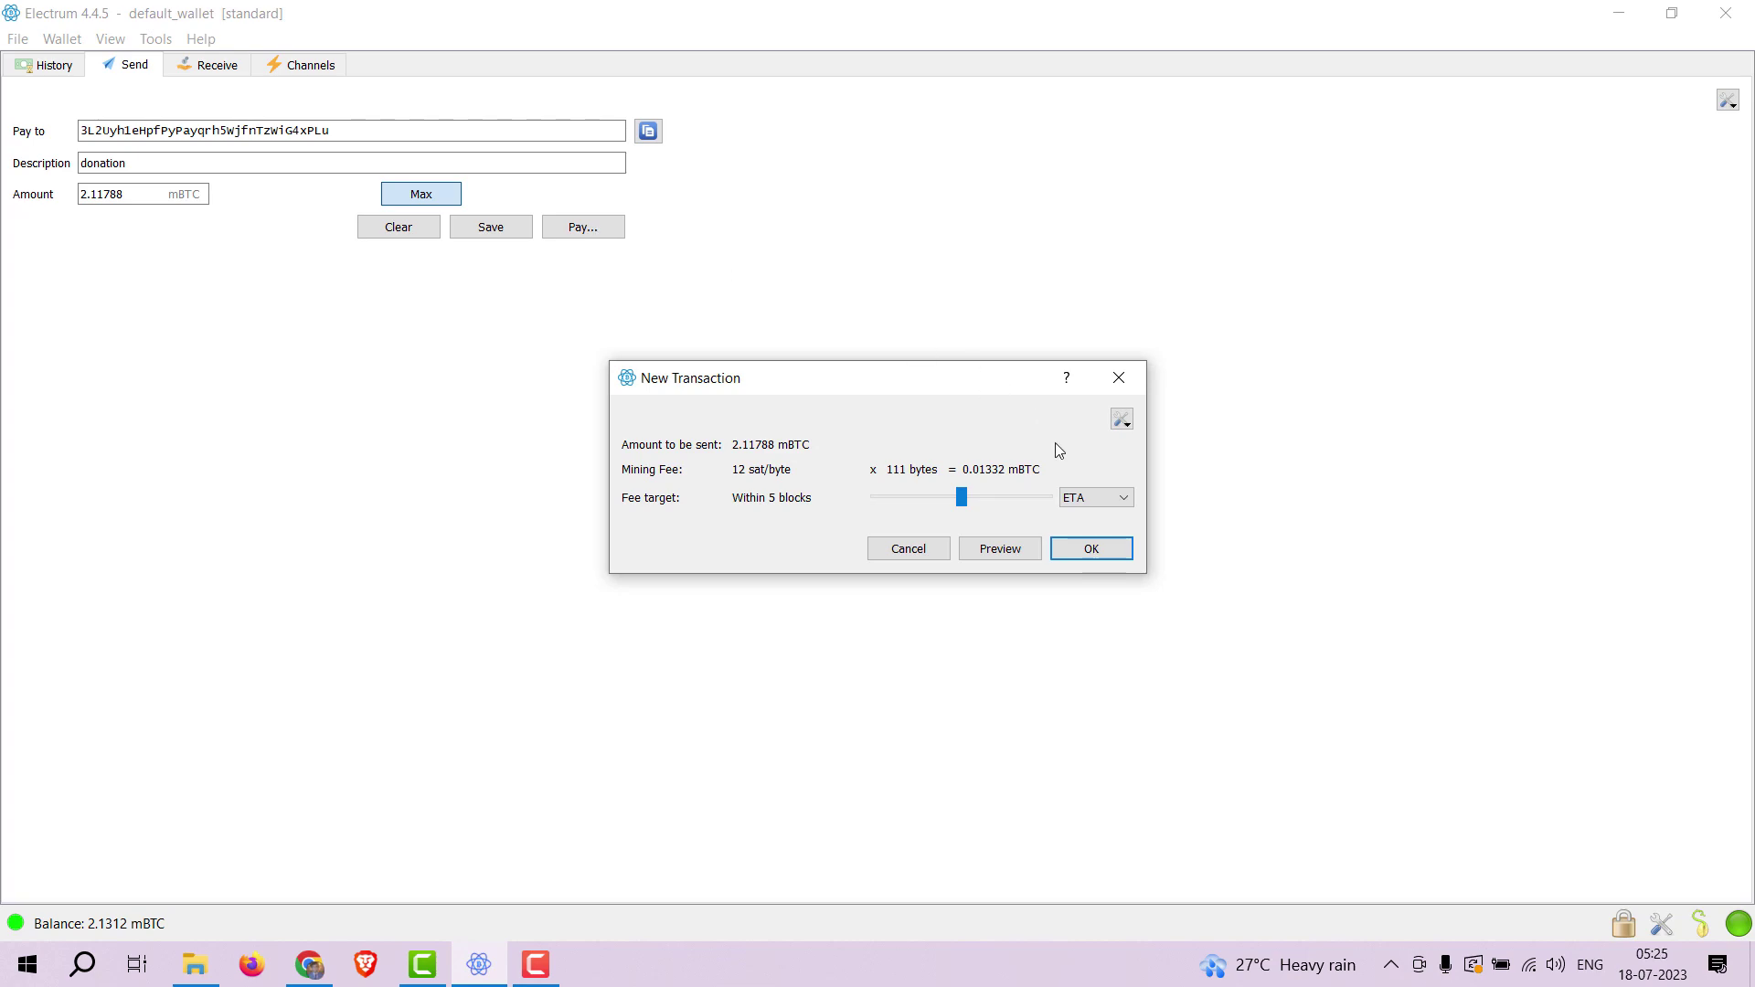
Accept the transaction fee, authorize with the wallet password, and dismiss 'Payment sent'.
click(1084, 553)
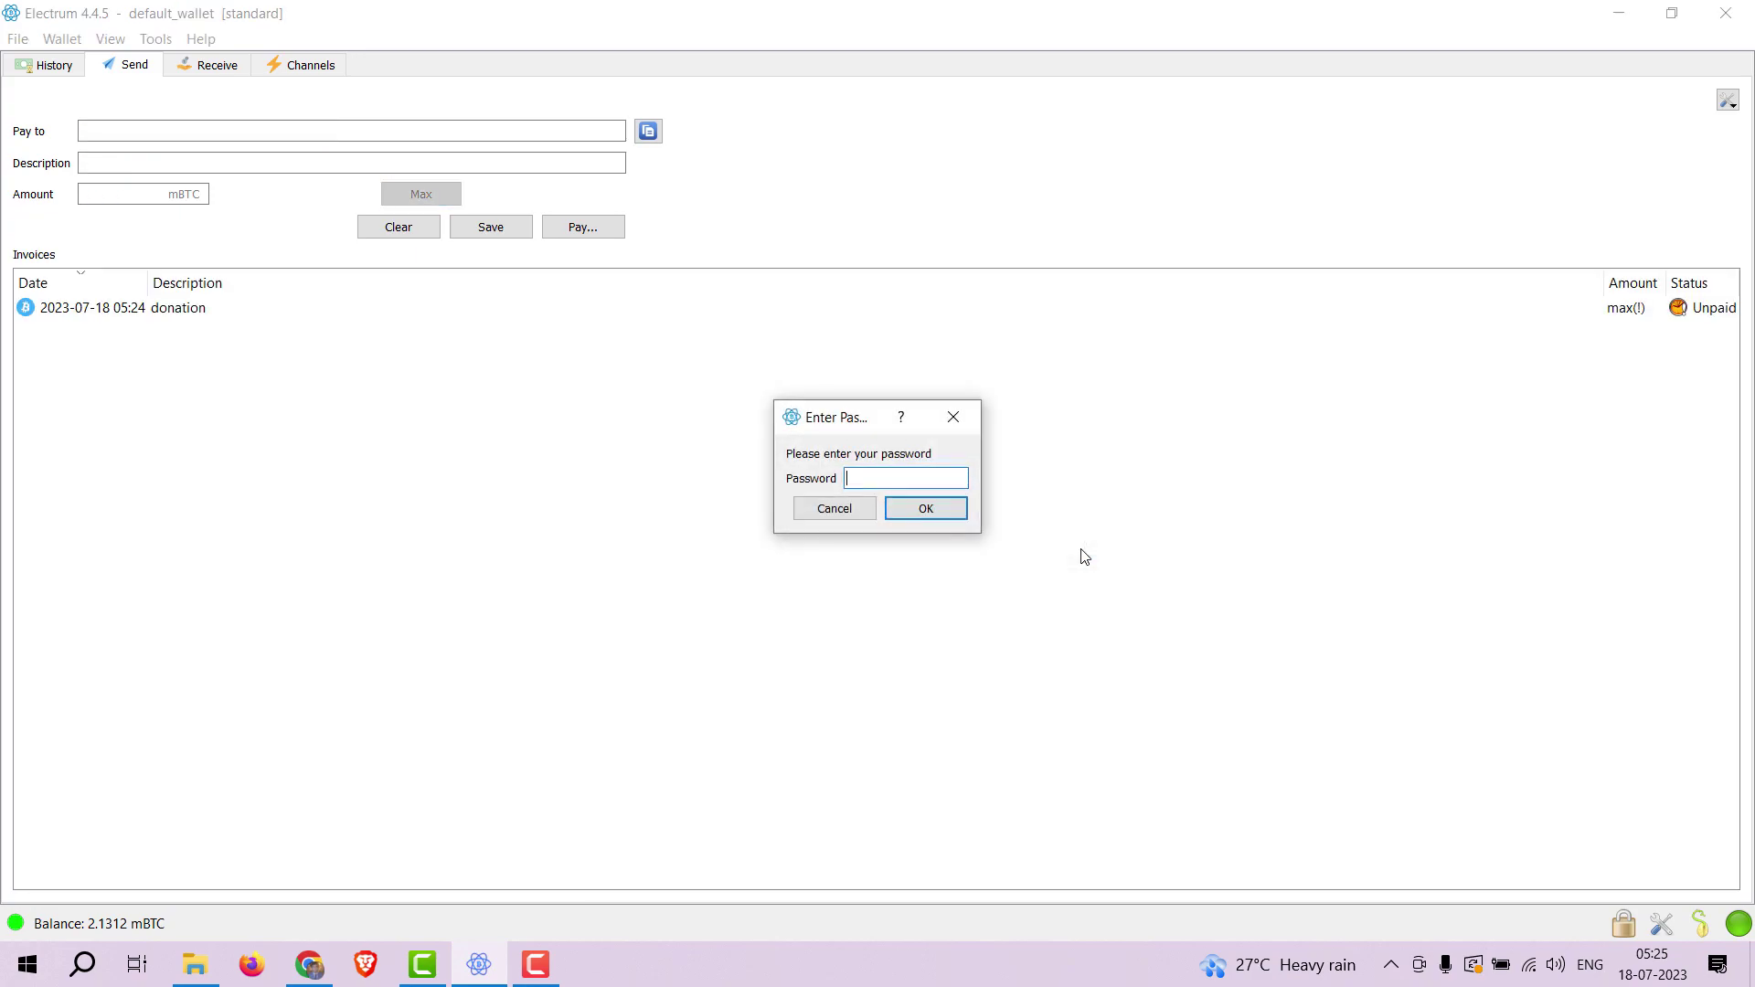
text(**)
text(*****)
click(950, 517)
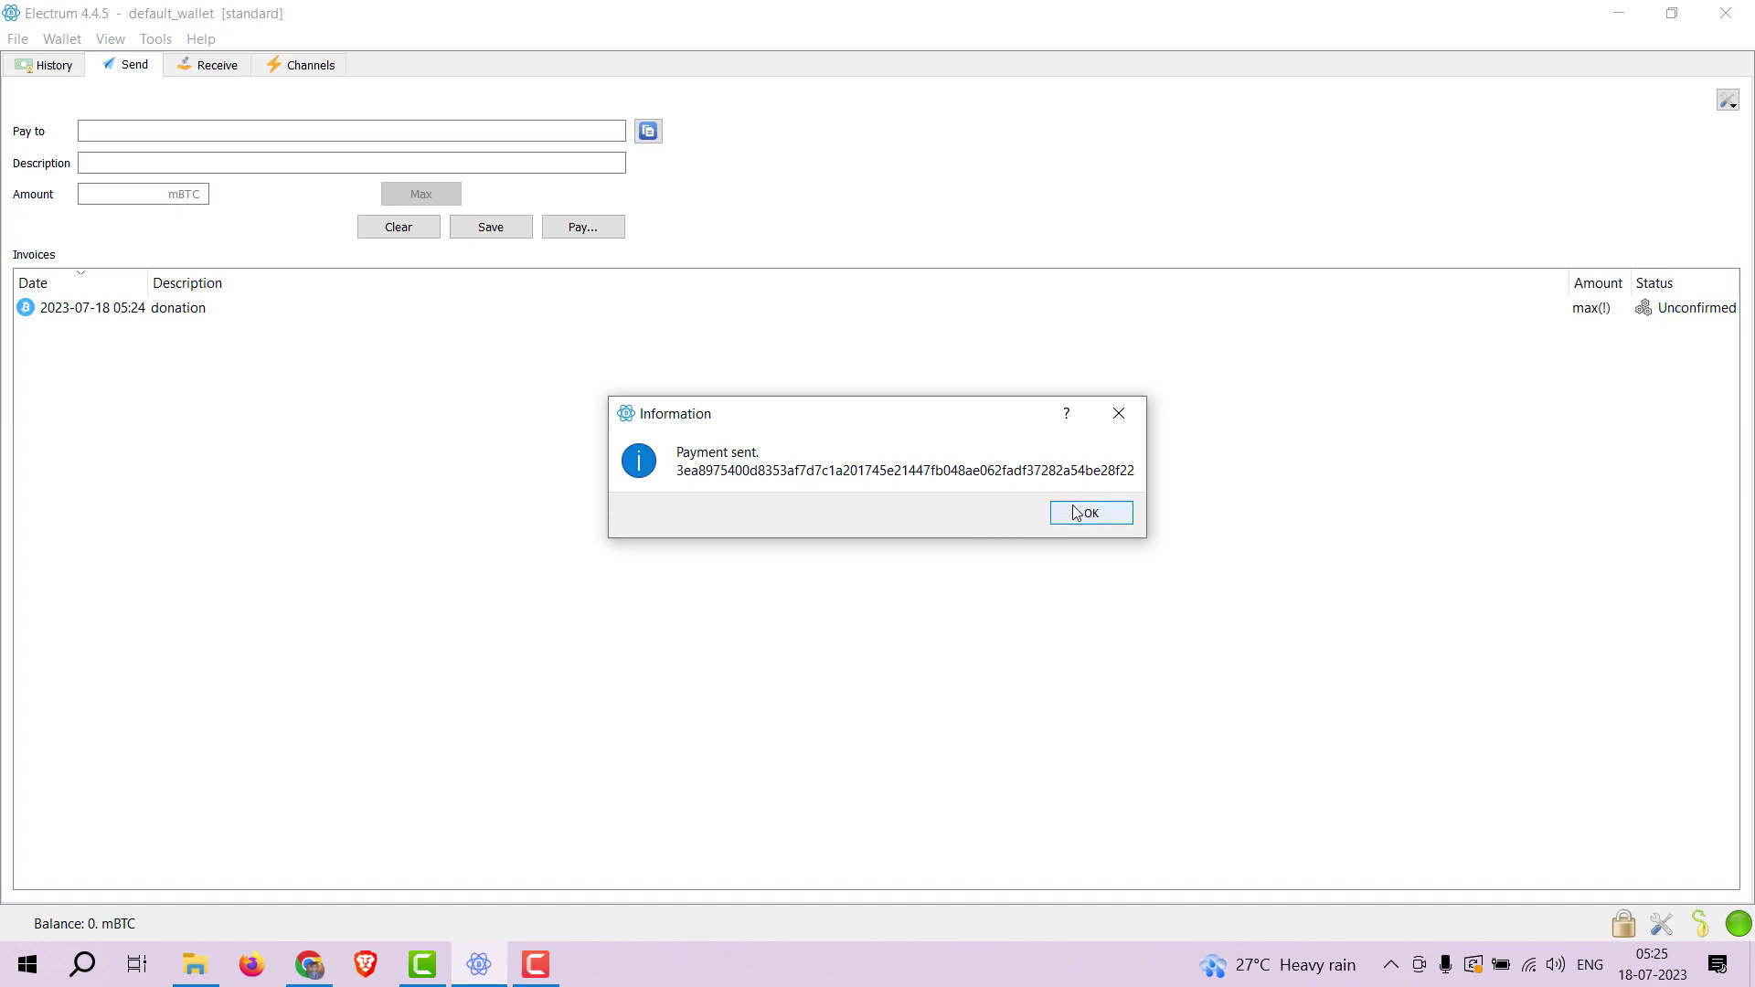
click(1077, 514)
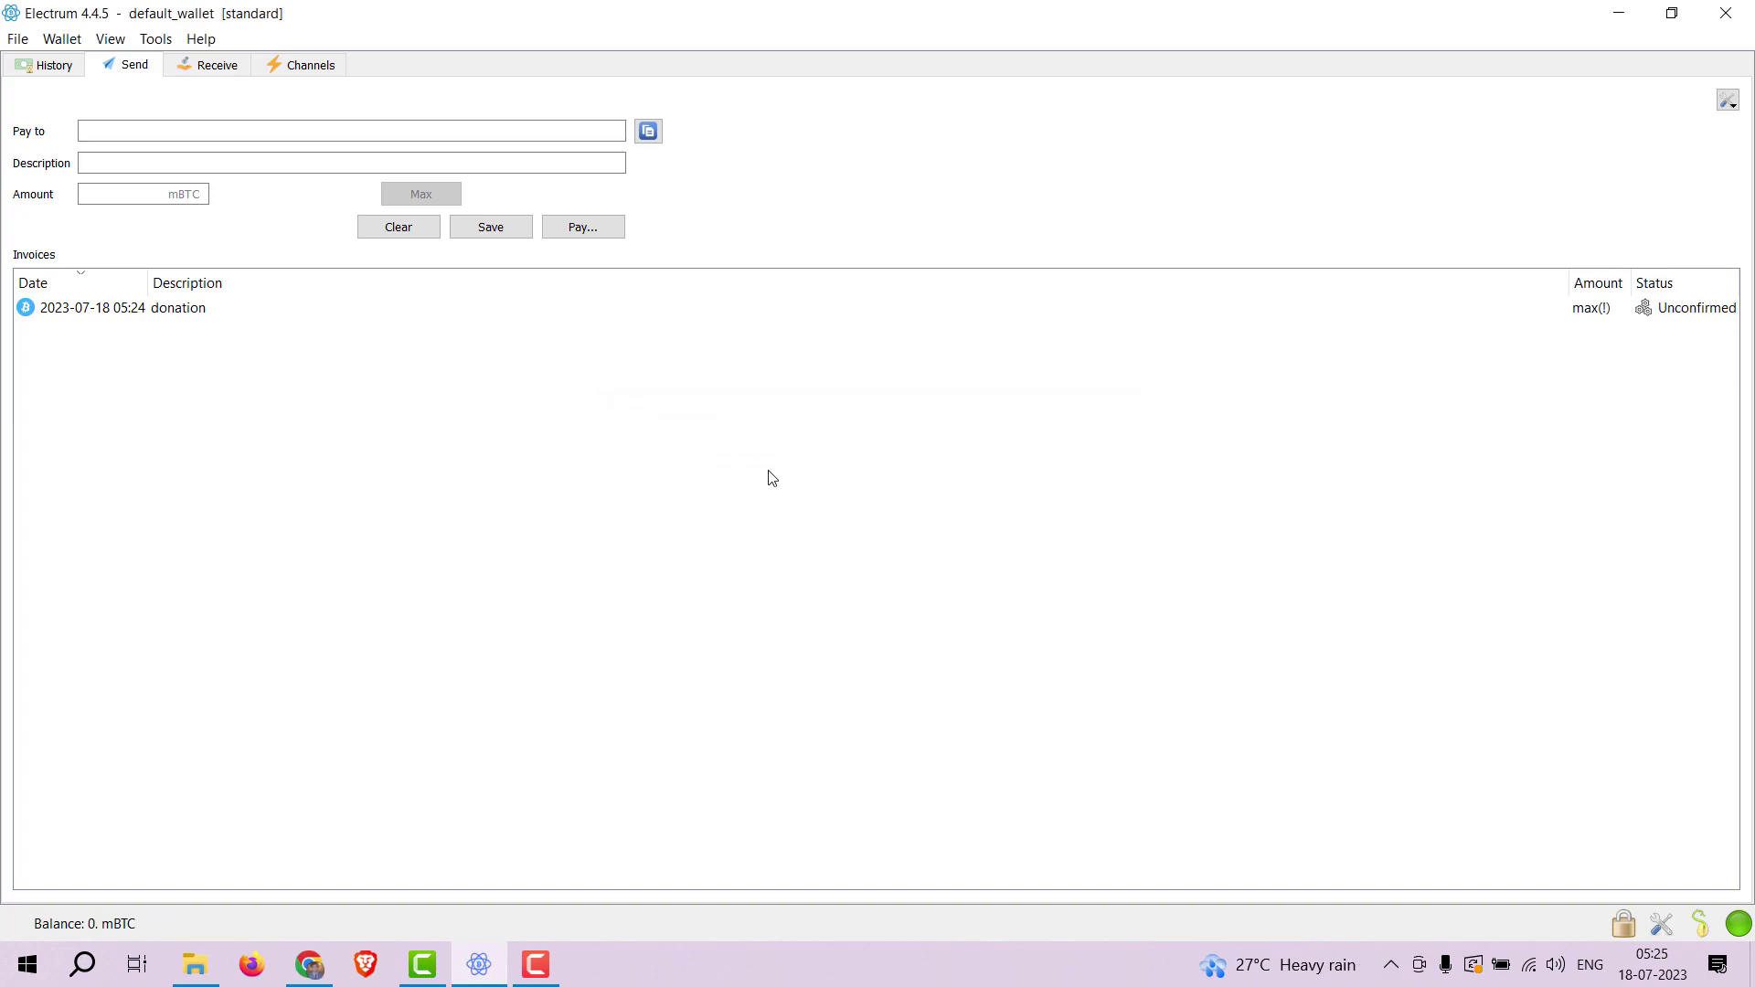
Show the History tab listing the wallet's two transactions.
click(52, 65)
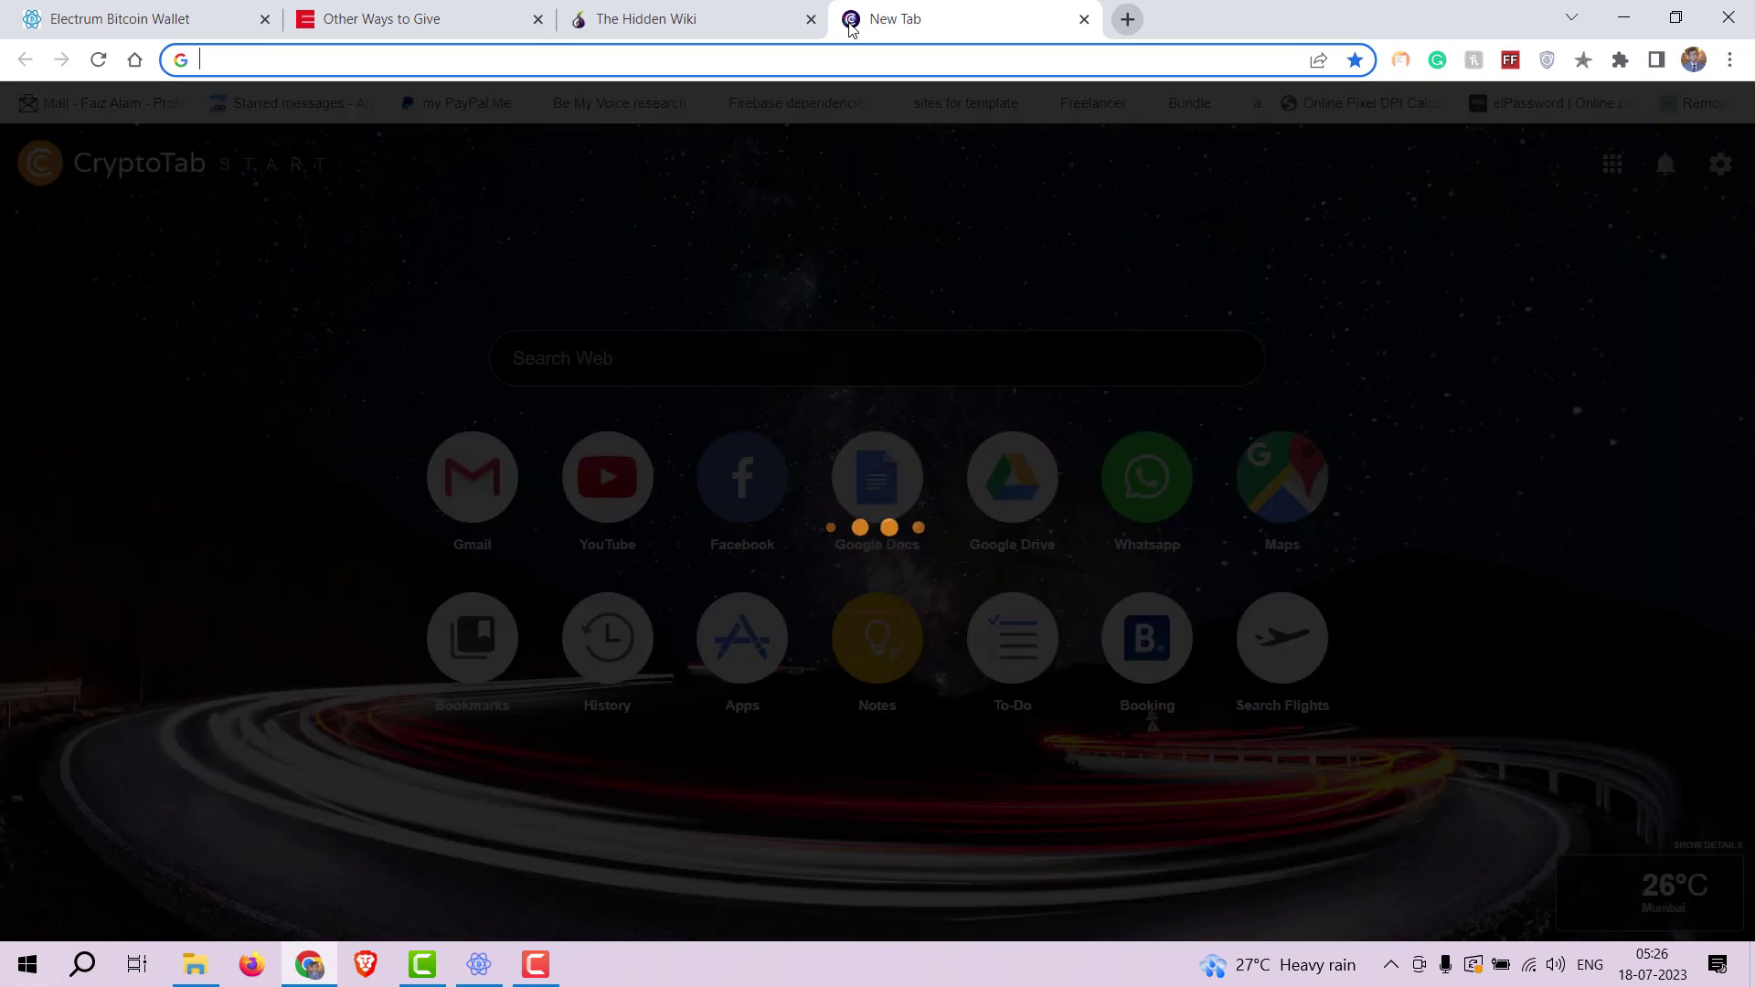
Type 'elec' and accept the electrum.org suggestion.
text(electrum.org)
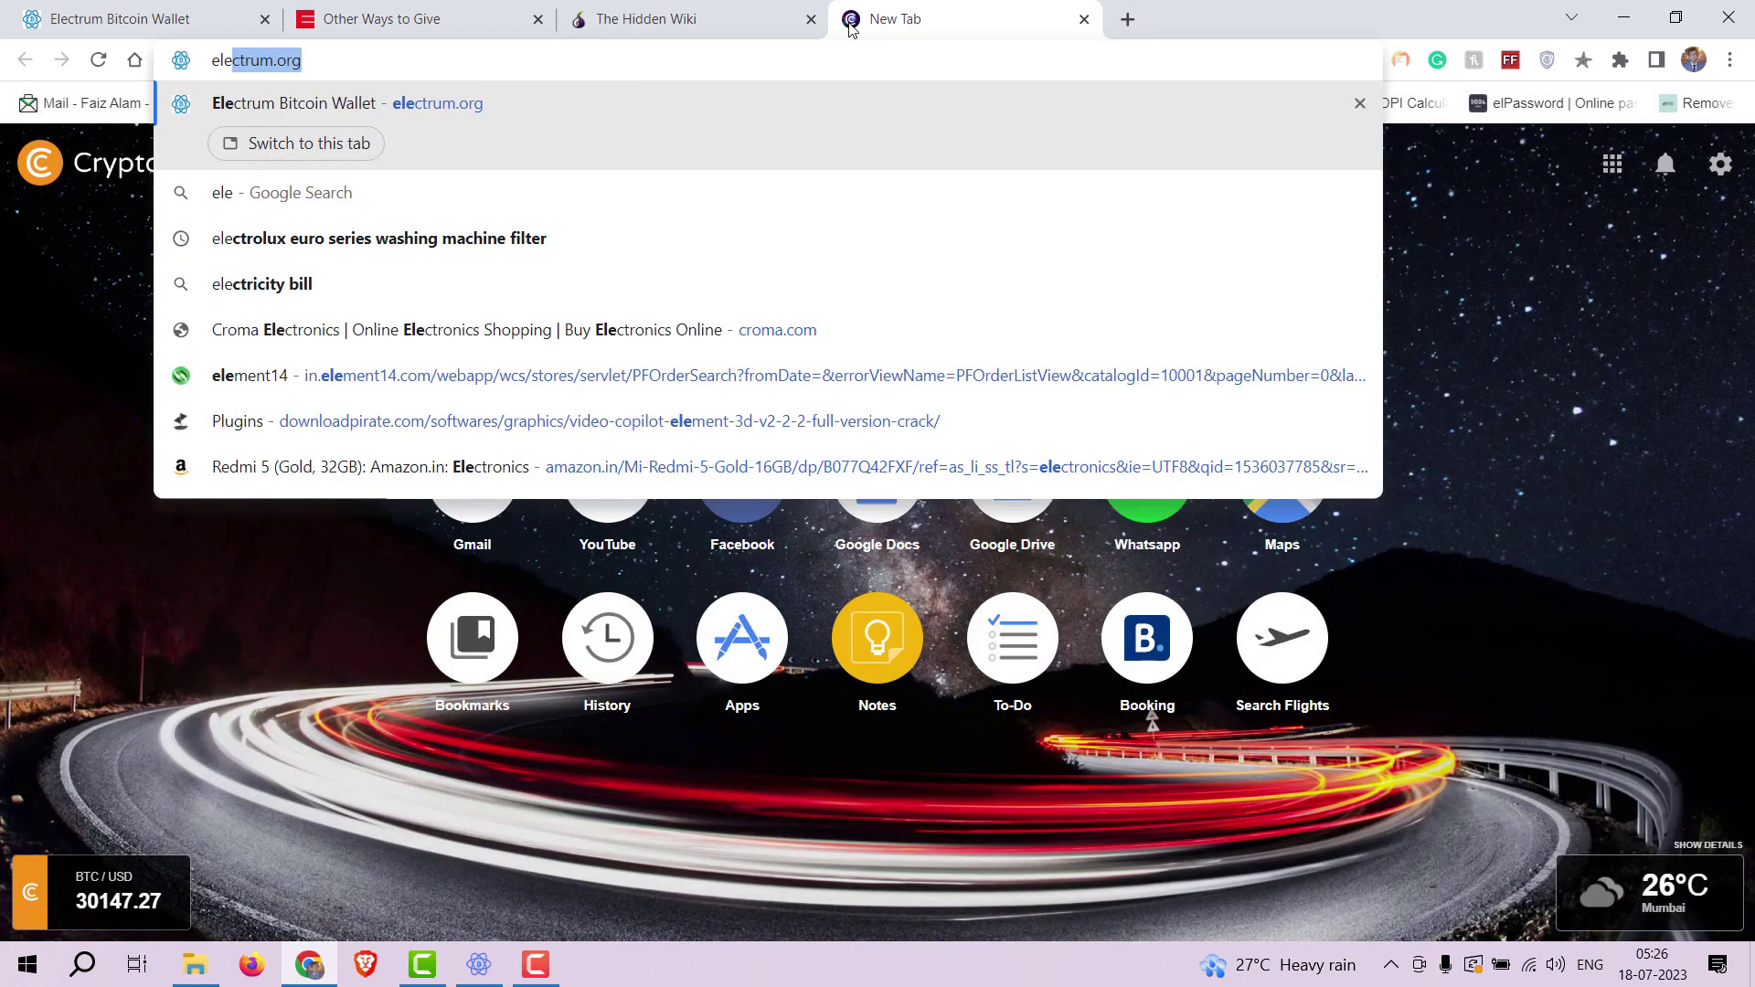
text(c)
key(Return)
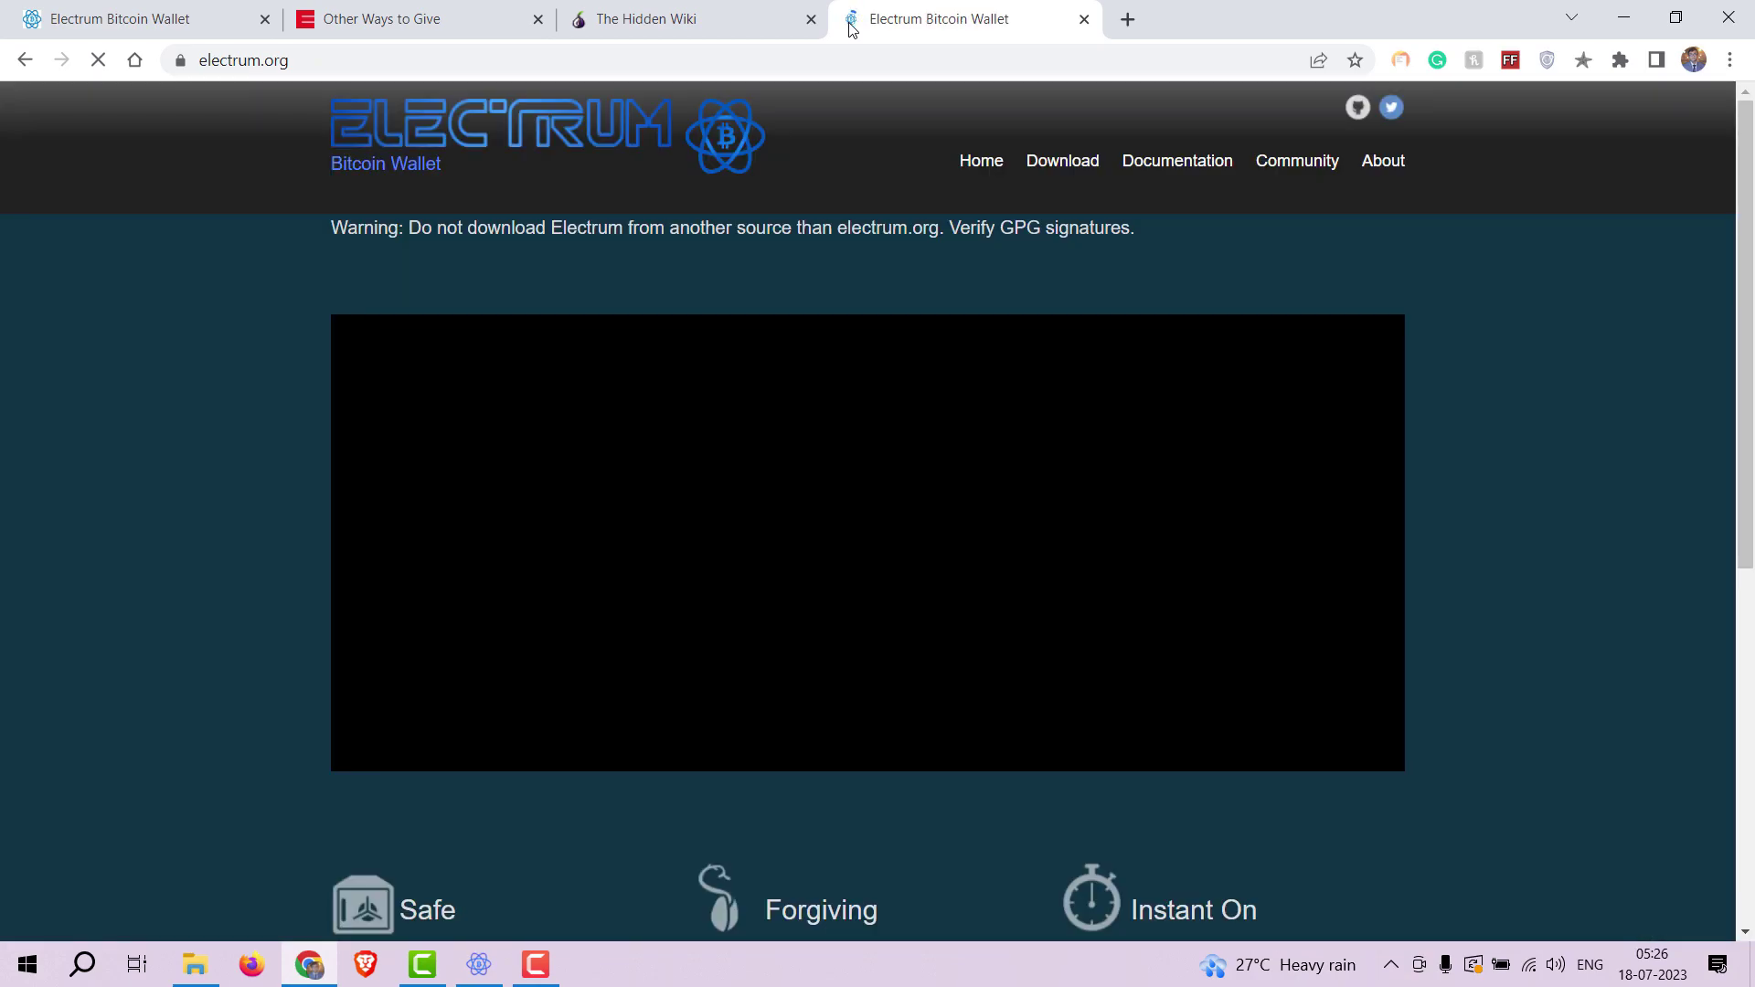